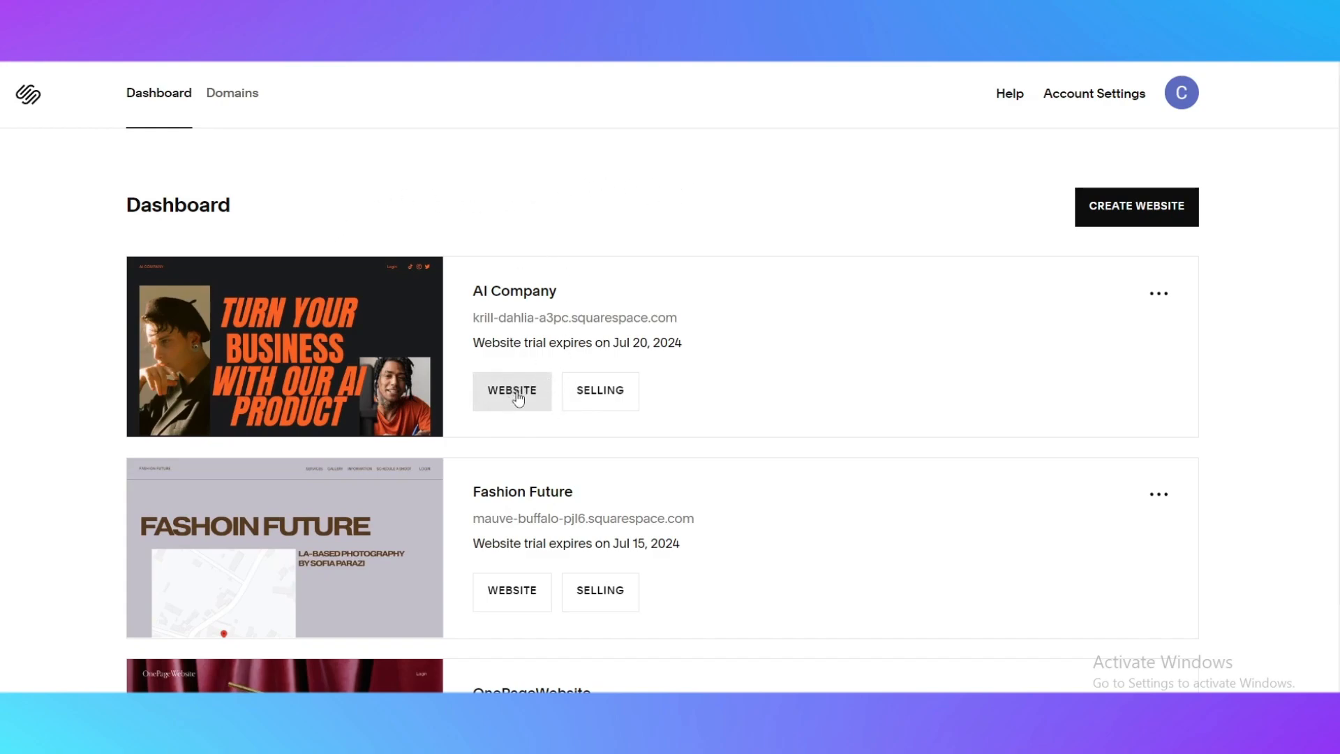
Start creating a new website from the dashboard
{"action": "left_click", "coordinate": [1178, 95]}
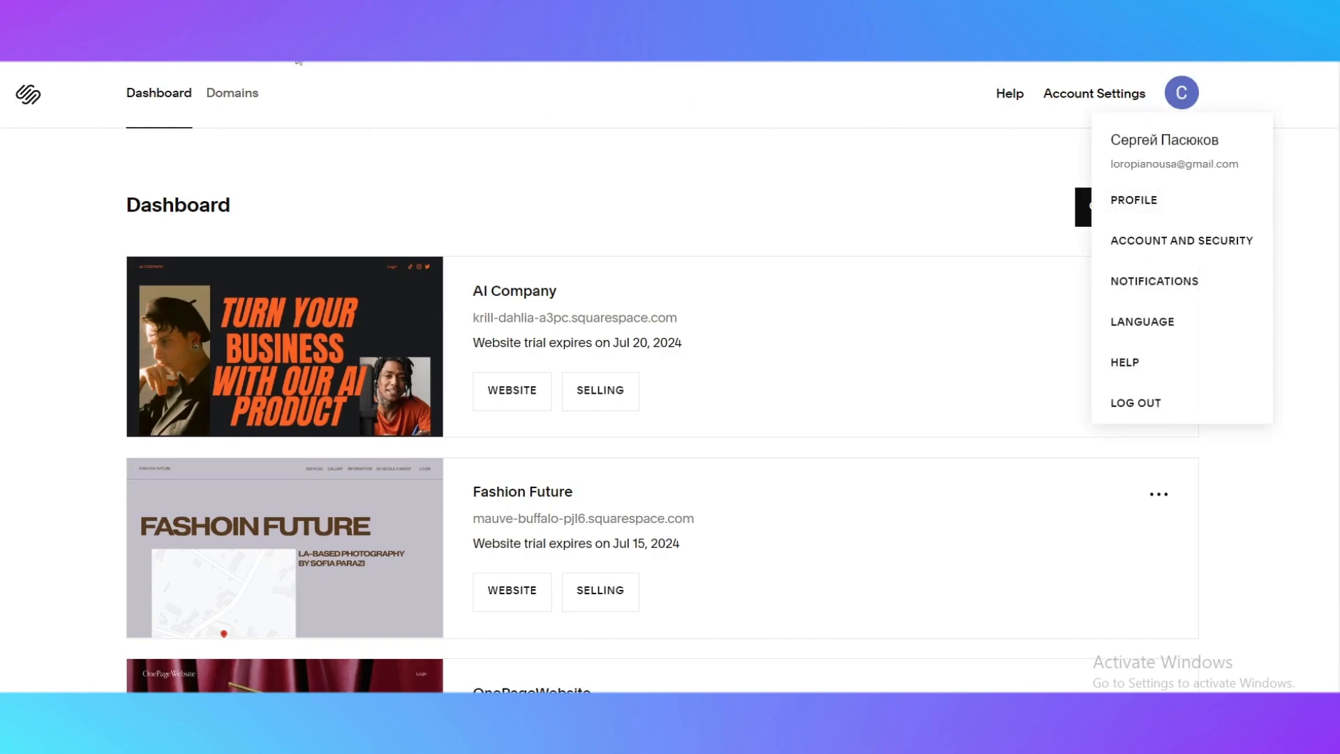
{"action": "left_click", "coordinate": [446, 164]}
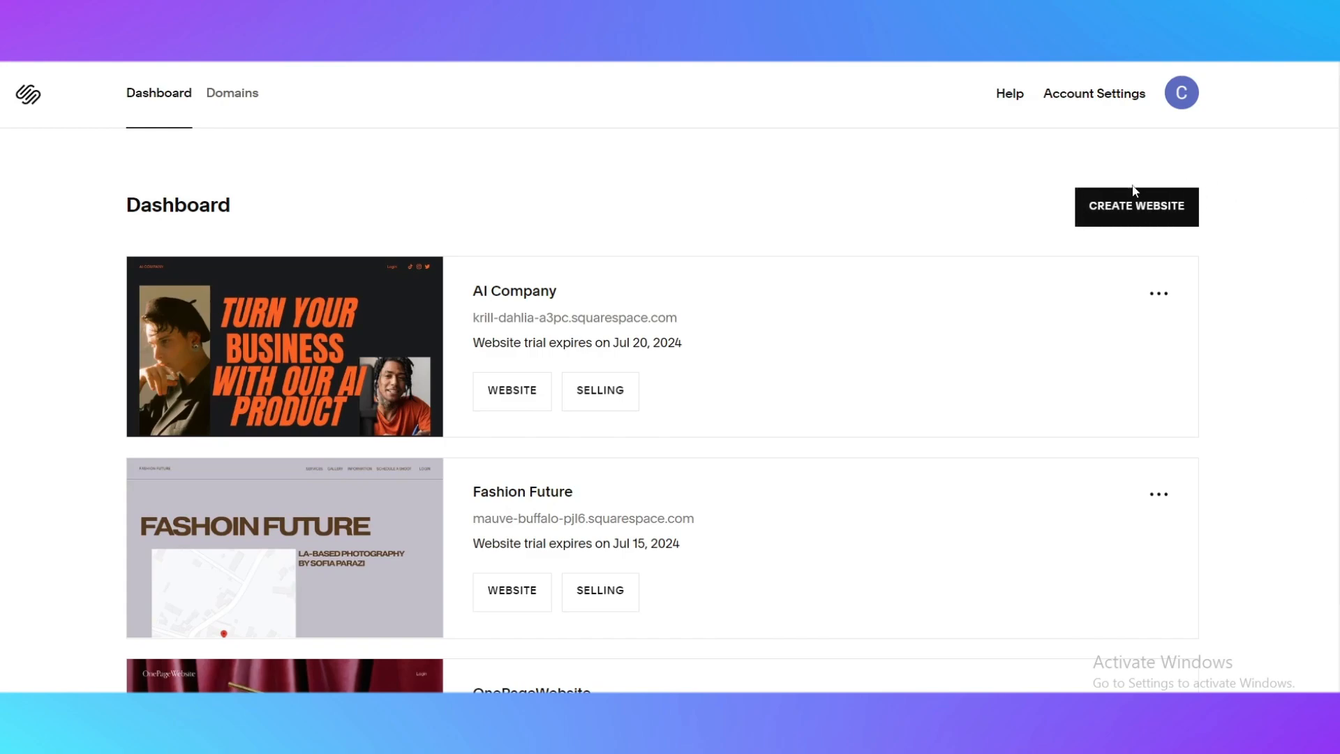
{"action": "left_click", "coordinate": [1144, 218]}
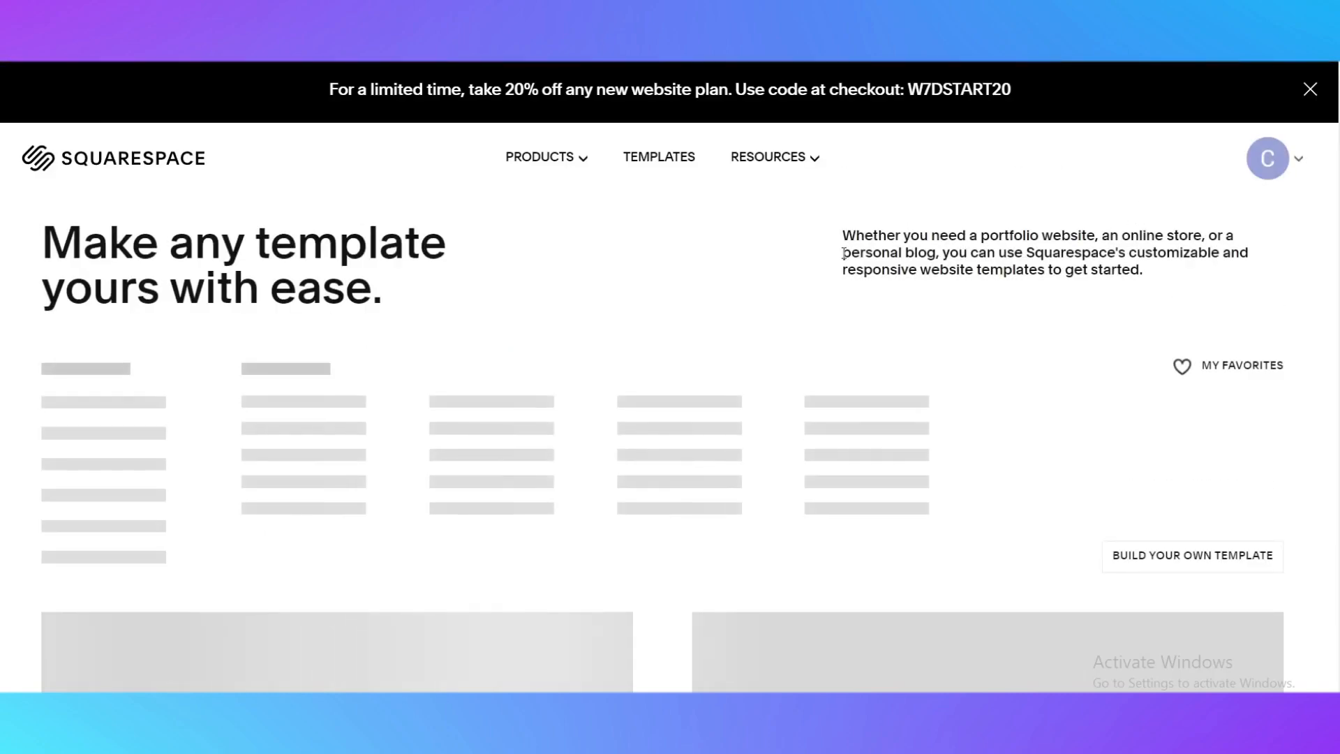
Look through the Popular Designs templates and the available type and topic filters
{"action": "scroll", "coordinate": [333, 342], "scroll_direction": "down", "scroll_amount": 3}
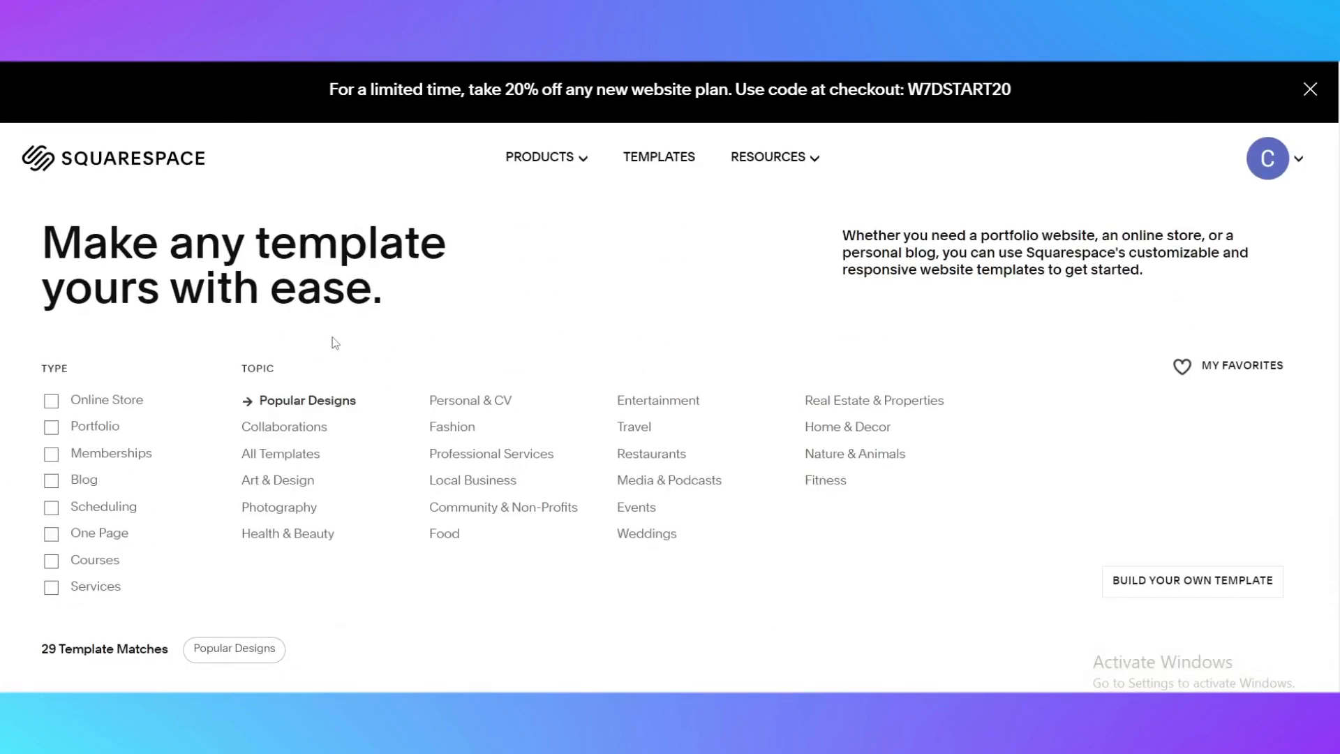
{"action": "scroll", "coordinate": [333, 341], "scroll_direction": "down", "scroll_amount": 10}
{"action": "scroll", "coordinate": [635, 410], "scroll_direction": "down", "scroll_amount": 15}
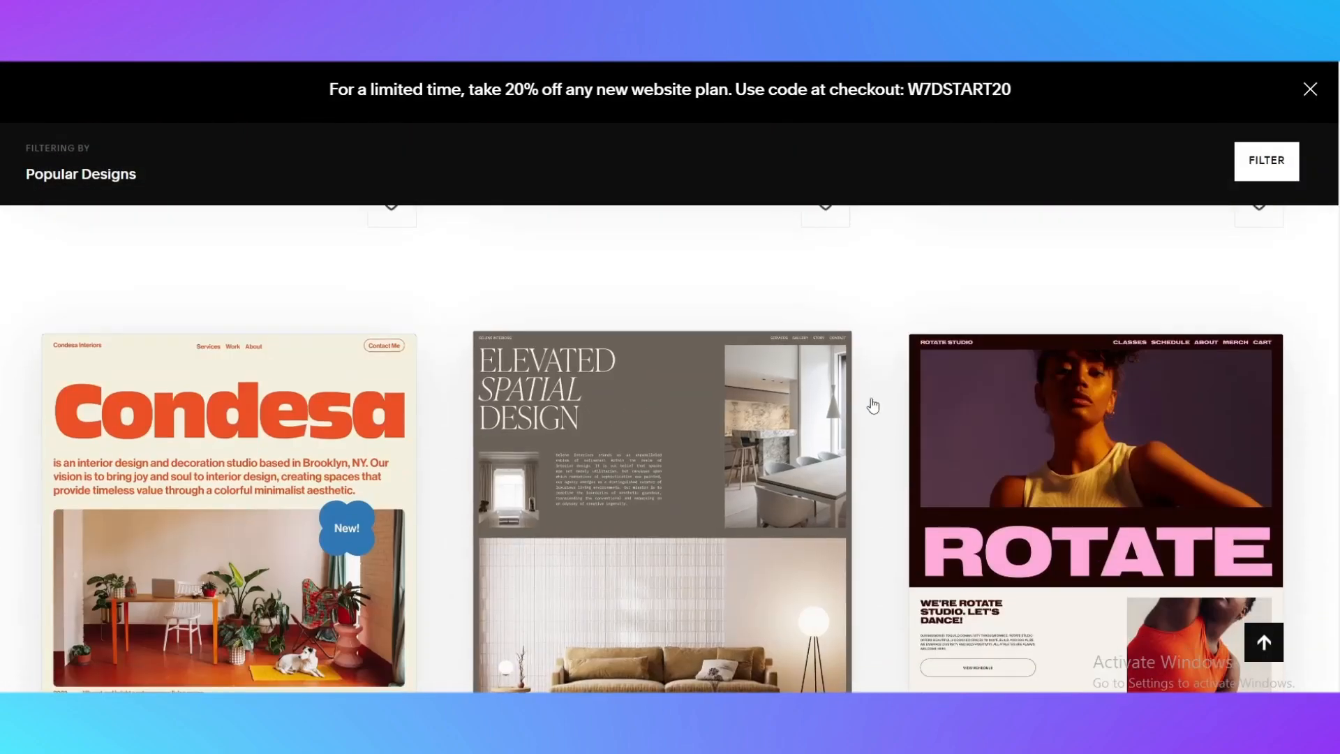
{"action": "scroll", "coordinate": [945, 426], "scroll_direction": "down", "scroll_amount": 5}
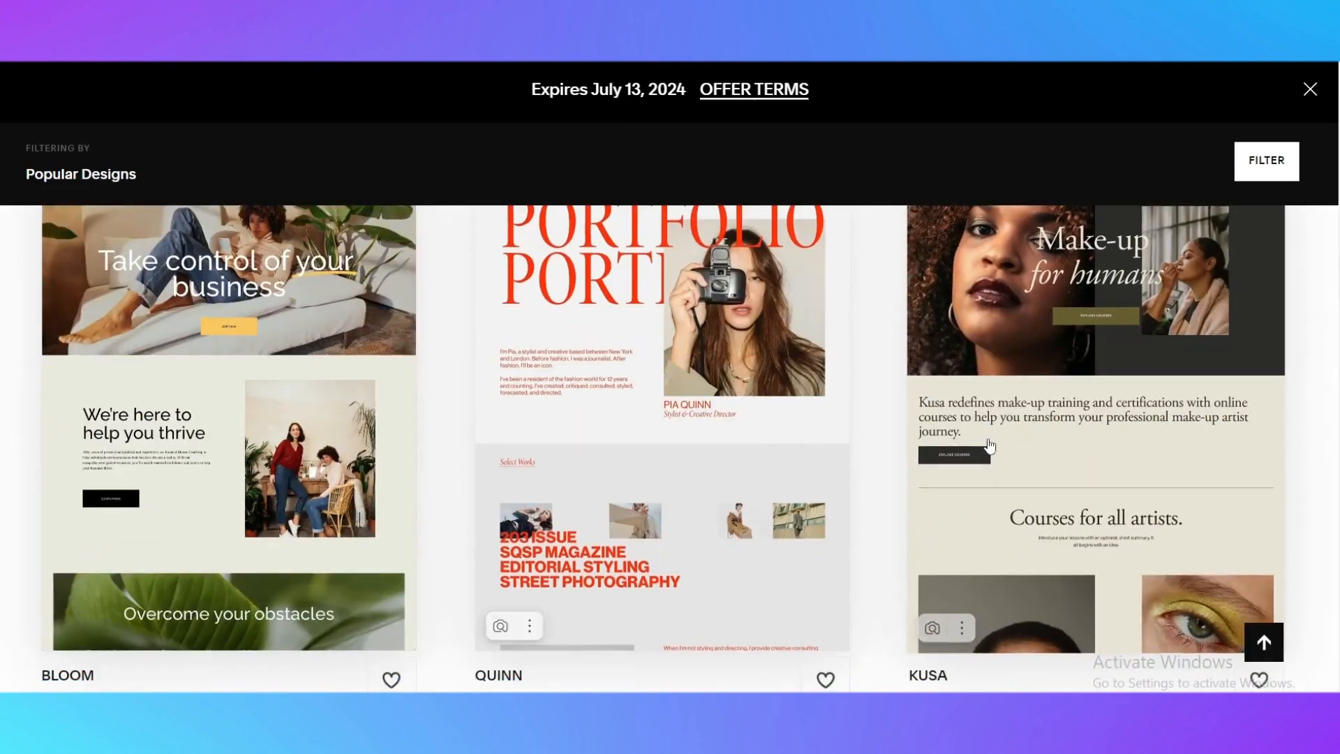
{"action": "scroll", "coordinate": [760, 496], "scroll_direction": "up", "scroll_amount": 10}
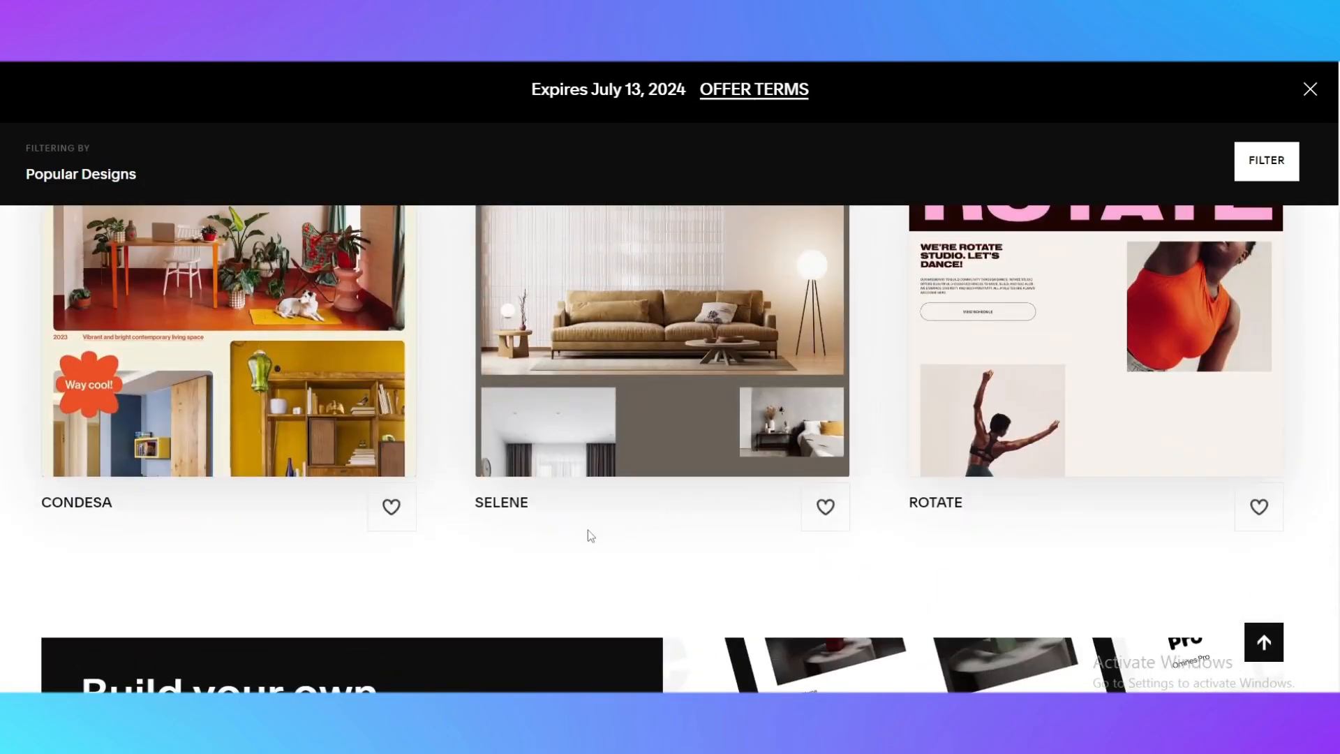
{"action": "scroll", "coordinate": [279, 547], "scroll_direction": "up", "scroll_amount": 15}
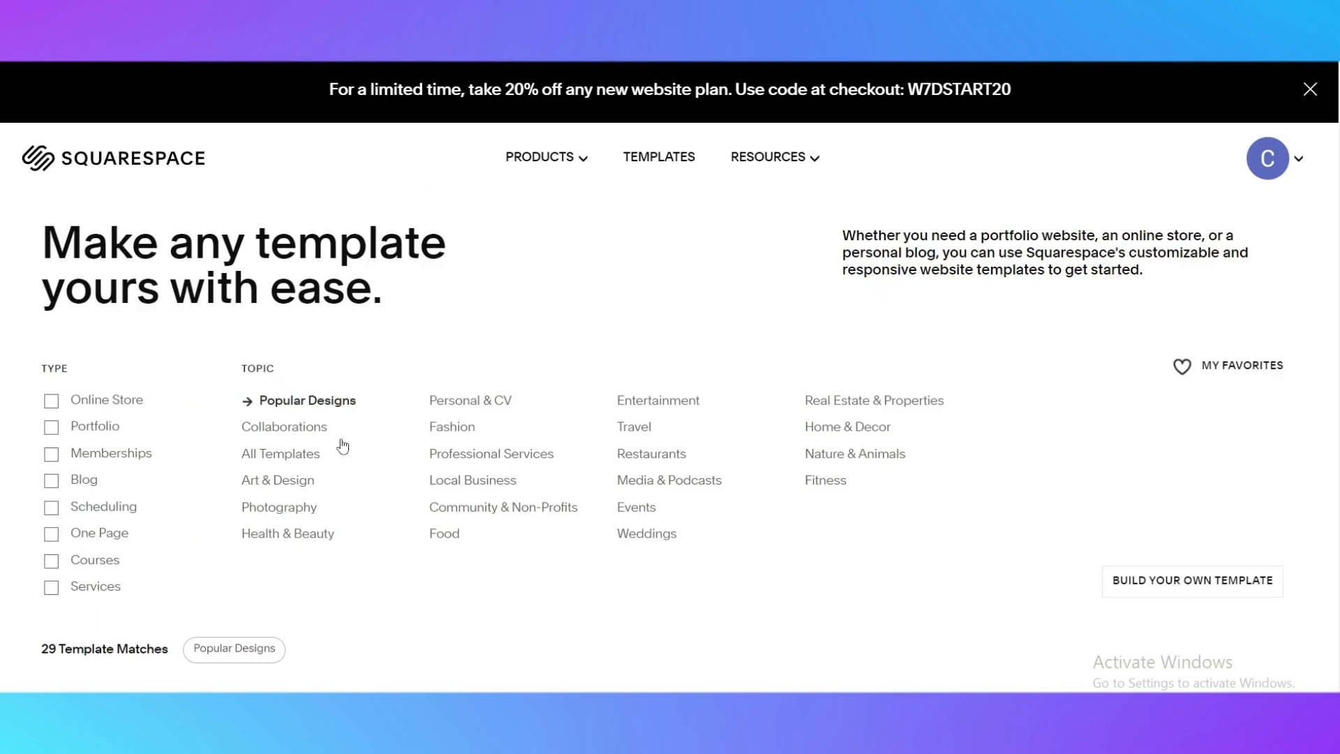
{"action": "scroll", "coordinate": [340, 443], "scroll_direction": "down", "scroll_amount": 4}
{"action": "scroll", "coordinate": [340, 443], "scroll_direction": "up", "scroll_amount": 4}
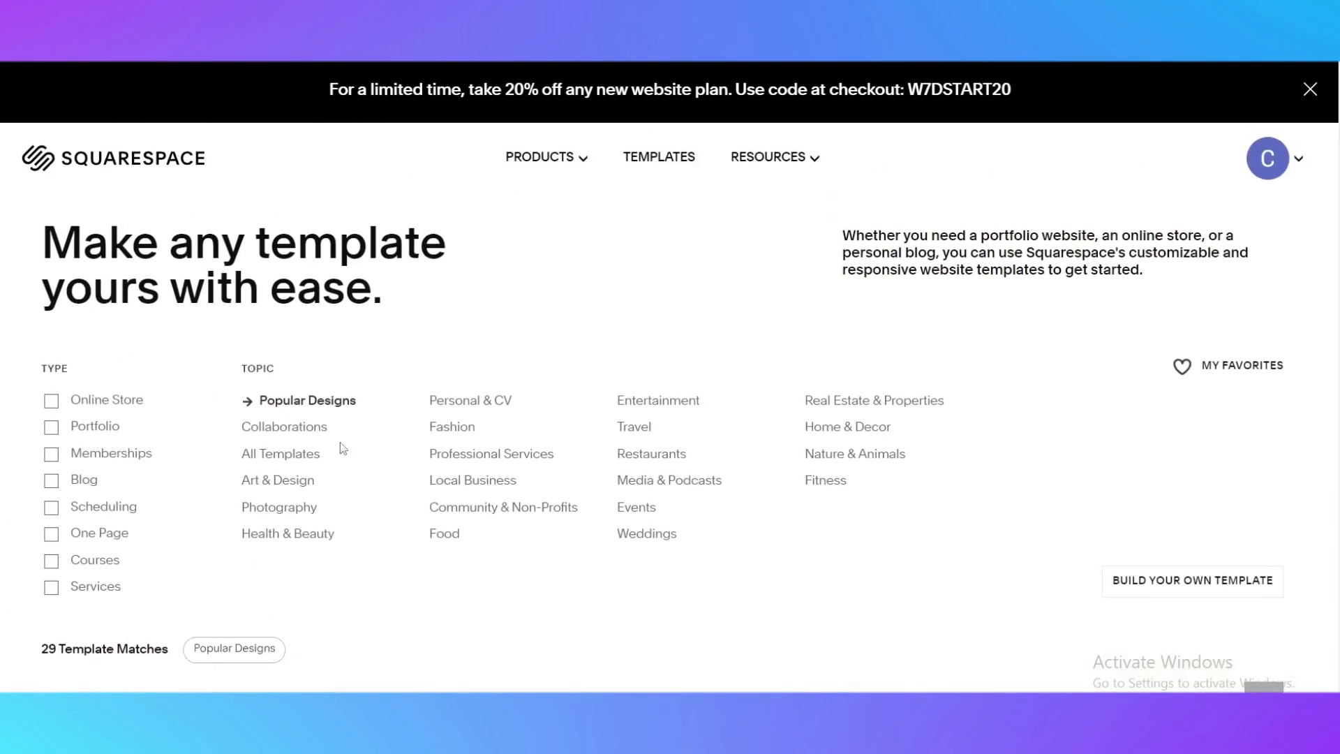
Filter the website templates by the Online Store type
{"action": "left_click", "coordinate": [85, 404]}
{"action": "scroll", "coordinate": [419, 433], "scroll_direction": "down", "scroll_amount": 4}
{"action": "scroll", "coordinate": [423, 434], "scroll_direction": "up", "scroll_amount": 1}
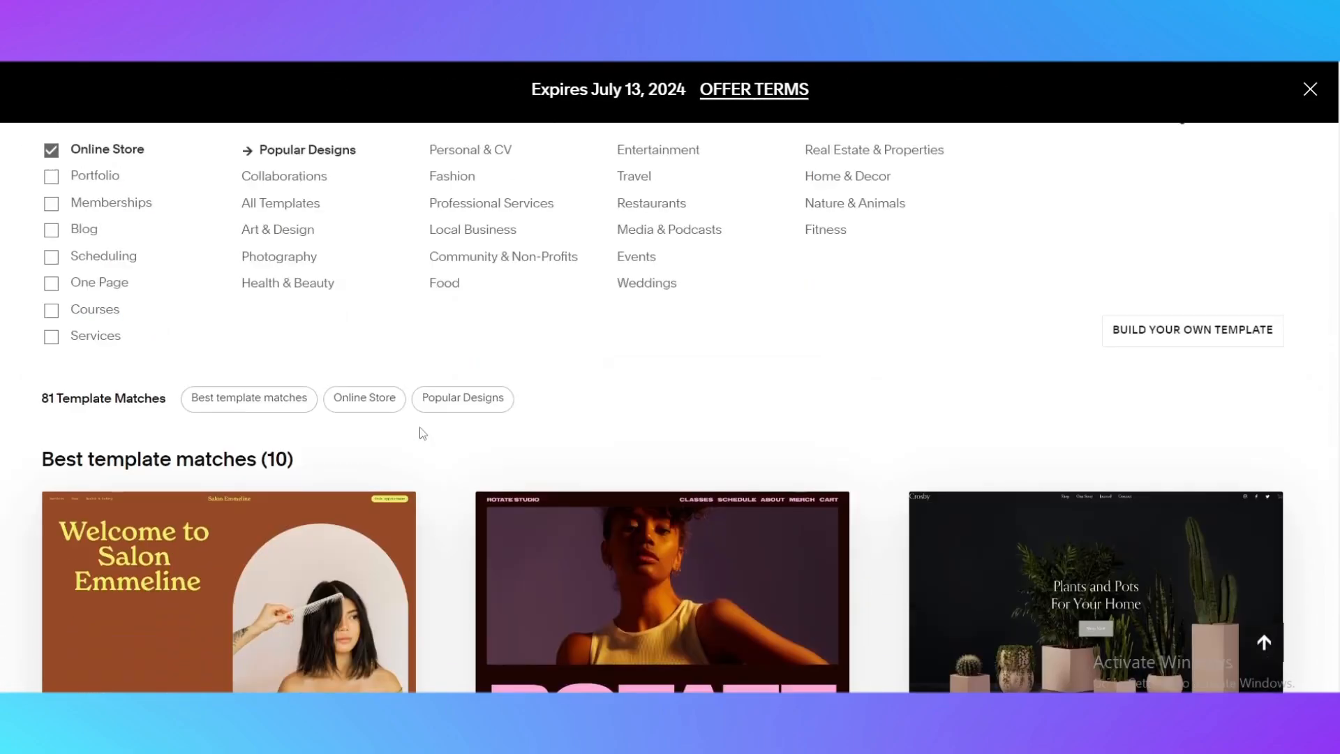
{"action": "scroll", "coordinate": [420, 429], "scroll_direction": "up", "scroll_amount": 3}
{"action": "scroll", "coordinate": [420, 426], "scroll_direction": "down", "scroll_amount": 8}
{"action": "scroll", "coordinate": [420, 426], "scroll_direction": "up", "scroll_amount": 8}
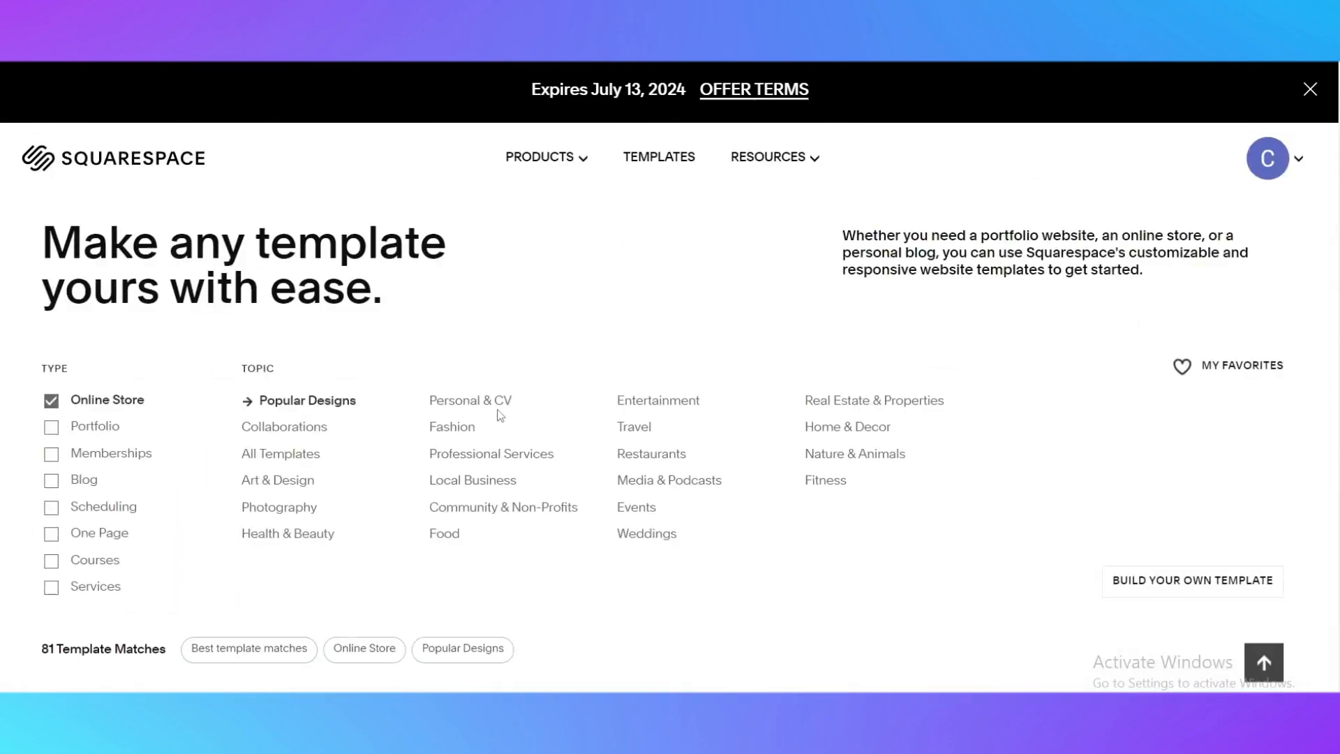
Examine the best template matches for an online store to find a suitable design
{"action": "scroll", "coordinate": [677, 432], "scroll_direction": "down", "scroll_amount": 5}
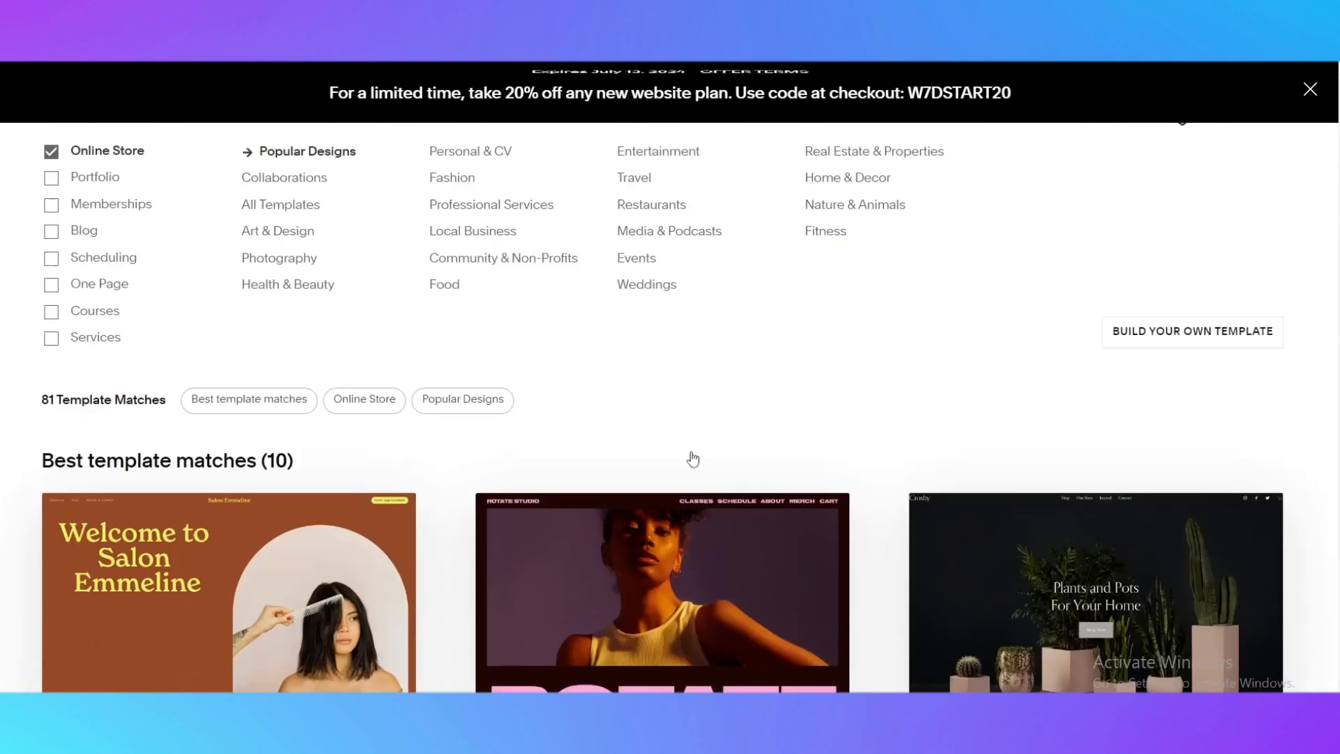
{"action": "scroll", "coordinate": [349, 286], "scroll_direction": "up", "scroll_amount": 5}
{"action": "scroll", "coordinate": [508, 391], "scroll_direction": "down", "scroll_amount": 4}
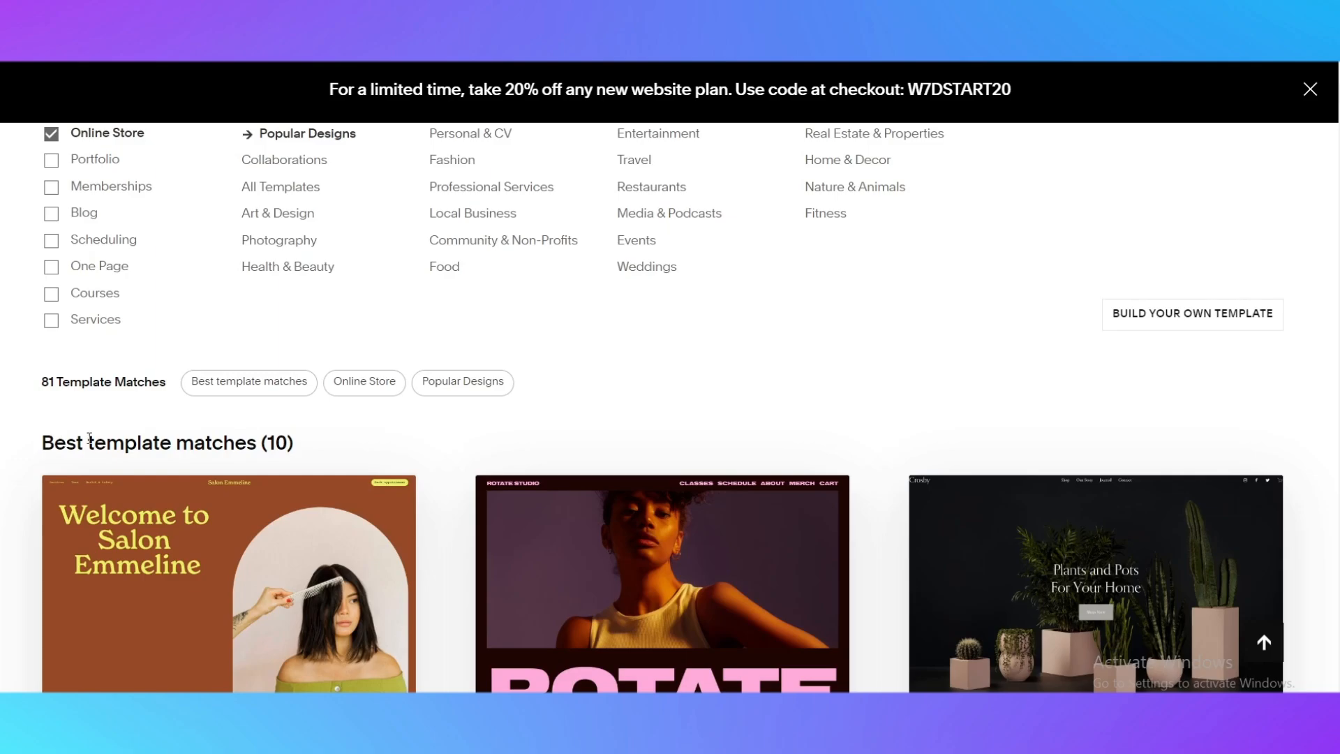
{"action": "scroll", "coordinate": [482, 530], "scroll_direction": "down", "scroll_amount": 3}
{"action": "scroll", "coordinate": [483, 572], "scroll_direction": "up", "scroll_amount": 5}
{"action": "scroll", "coordinate": [484, 578], "scroll_direction": "down", "scroll_amount": 4}
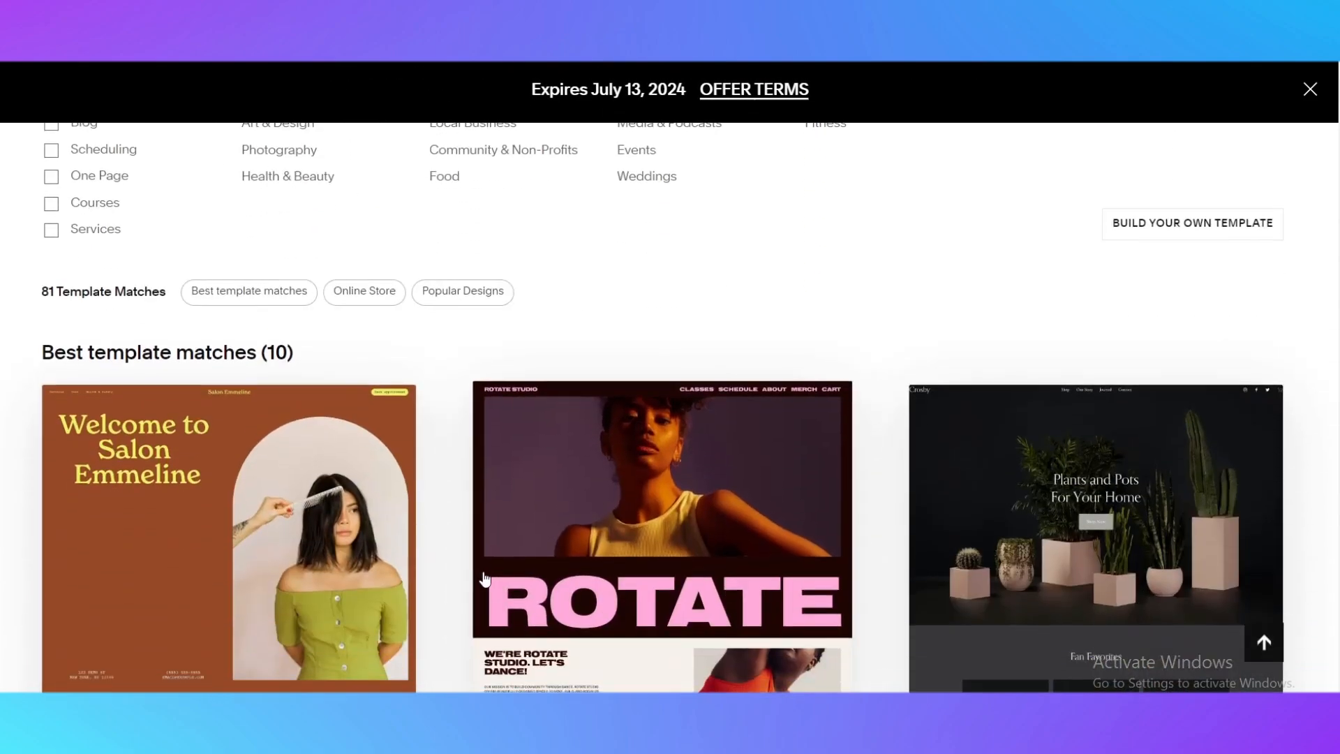
{"action": "scroll", "coordinate": [485, 577], "scroll_direction": "down", "scroll_amount": 5}
{"action": "scroll", "coordinate": [203, 383], "scroll_direction": "down", "scroll_amount": 4}
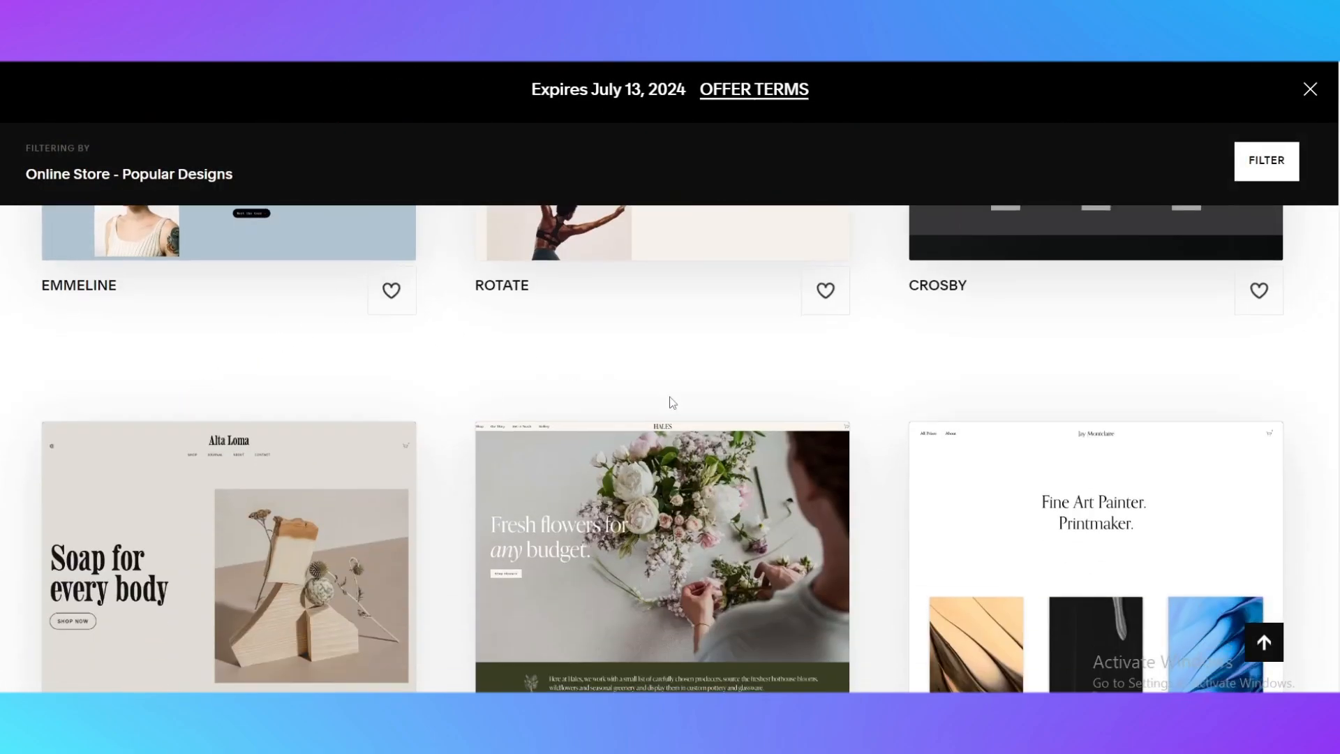
{"action": "scroll", "coordinate": [672, 403], "scroll_direction": "down", "scroll_amount": 5}
{"action": "scroll", "coordinate": [764, 434], "scroll_direction": "up", "scroll_amount": 12}
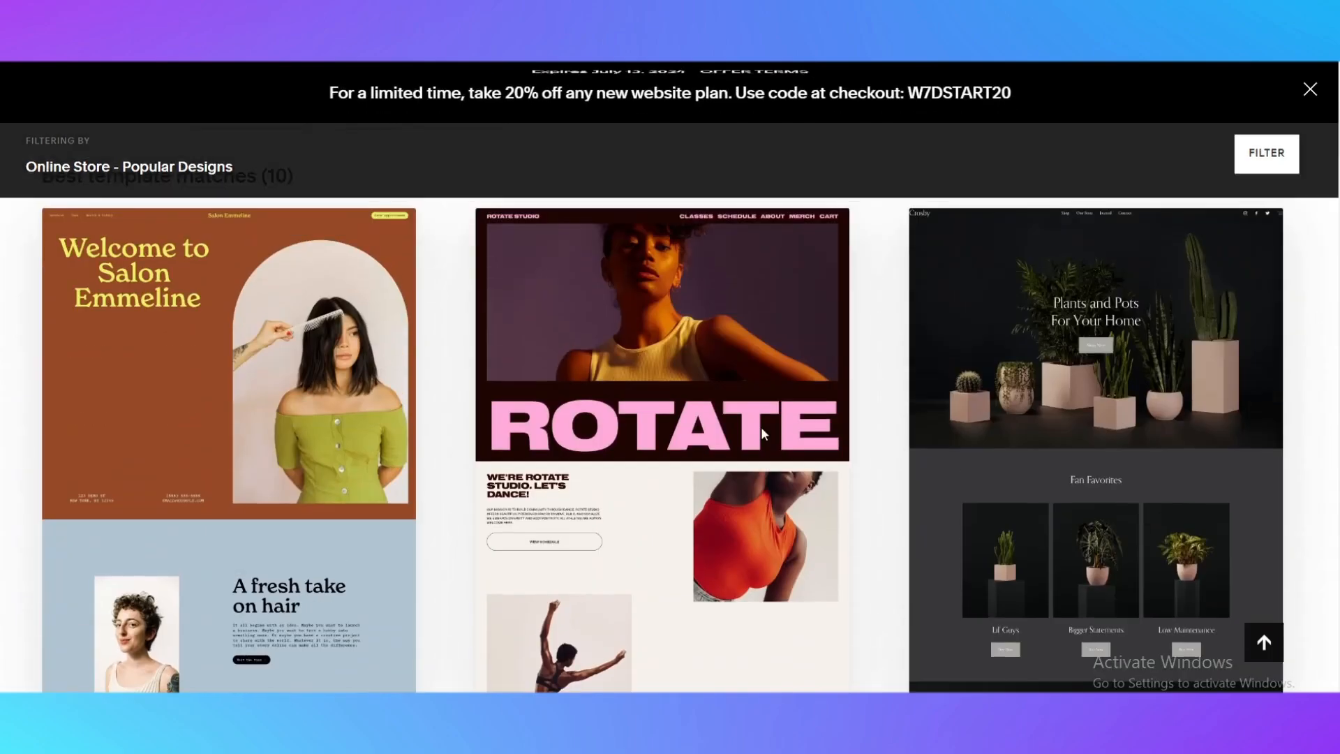
{"action": "scroll", "coordinate": [875, 384], "scroll_direction": "down", "scroll_amount": 5}
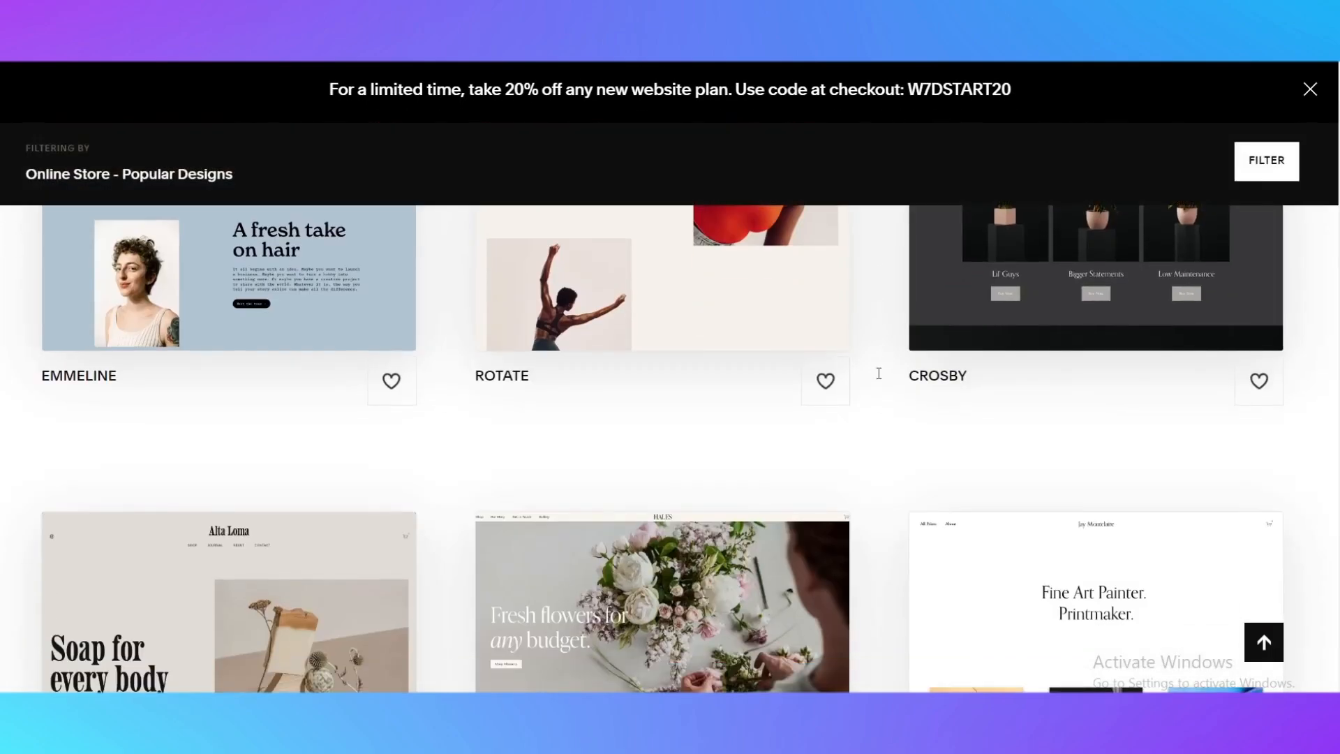
{"action": "scroll", "coordinate": [879, 373], "scroll_direction": "down", "scroll_amount": 6}
{"action": "scroll", "coordinate": [663, 391], "scroll_direction": "up", "scroll_amount": 4}
{"action": "scroll", "coordinate": [639, 399], "scroll_direction": "down", "scroll_amount": 3}
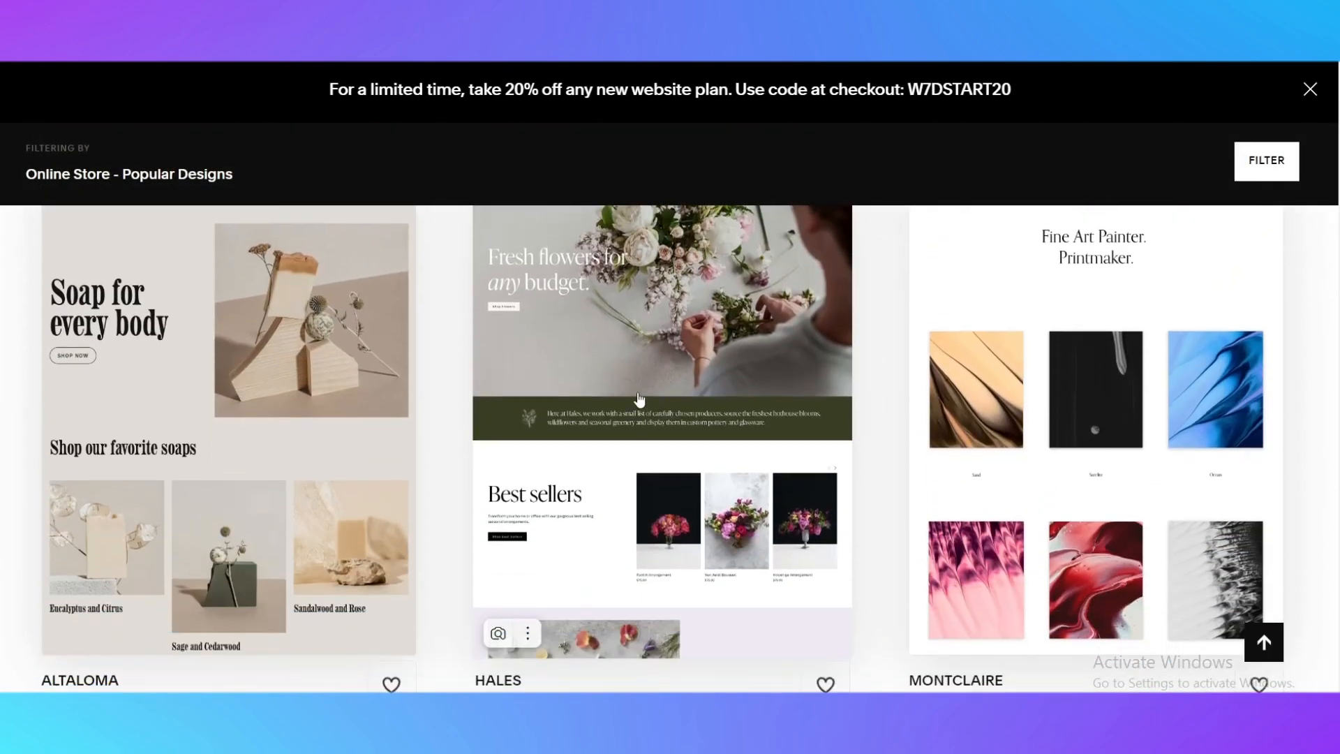
{"action": "scroll", "coordinate": [813, 437], "scroll_direction": "down", "scroll_amount": 4}
{"action": "scroll", "coordinate": [831, 439], "scroll_direction": "up", "scroll_amount": 5}
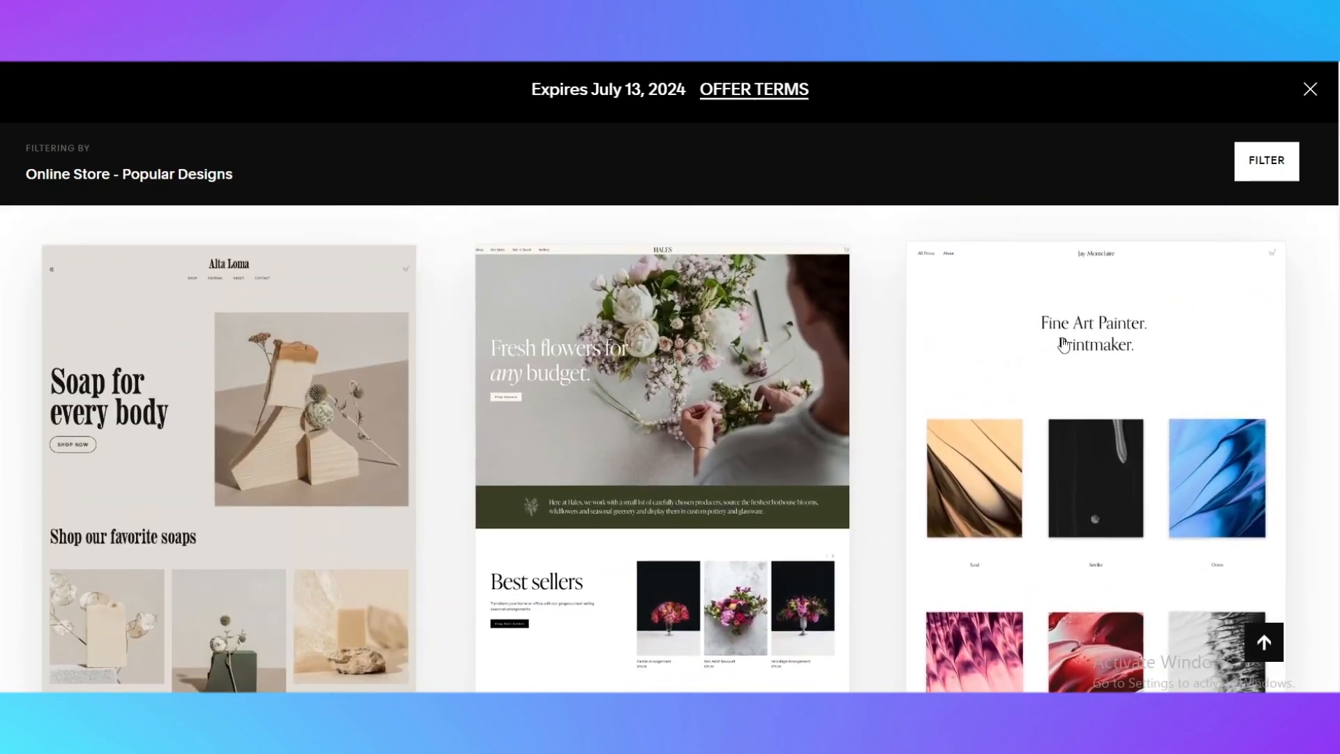
Open the Montclaire template and look through its sample page from header to footer
{"action": "left_click", "coordinate": [1063, 344]}
{"action": "scroll", "coordinate": [440, 375], "scroll_direction": "down", "scroll_amount": 5}
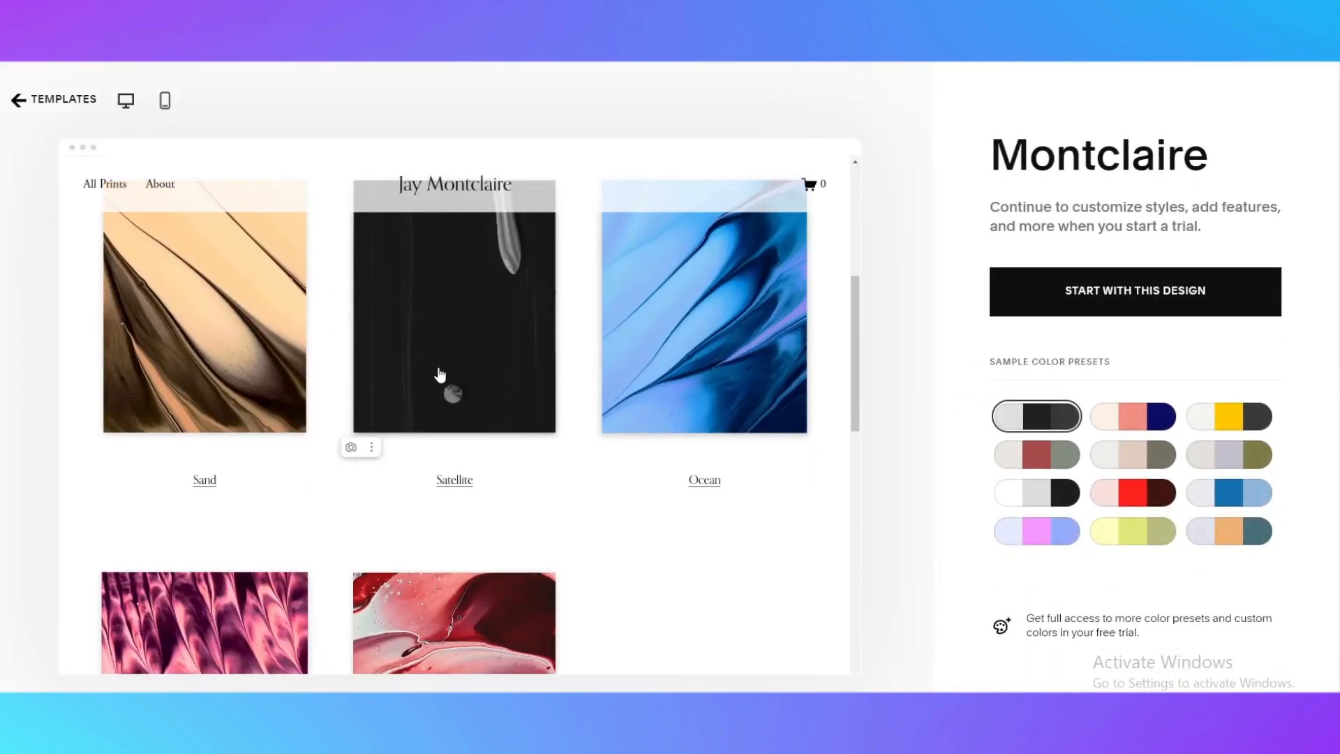
{"action": "scroll", "coordinate": [441, 375], "scroll_direction": "down", "scroll_amount": 8}
{"action": "scroll", "coordinate": [479, 350], "scroll_direction": "up", "scroll_amount": 15}
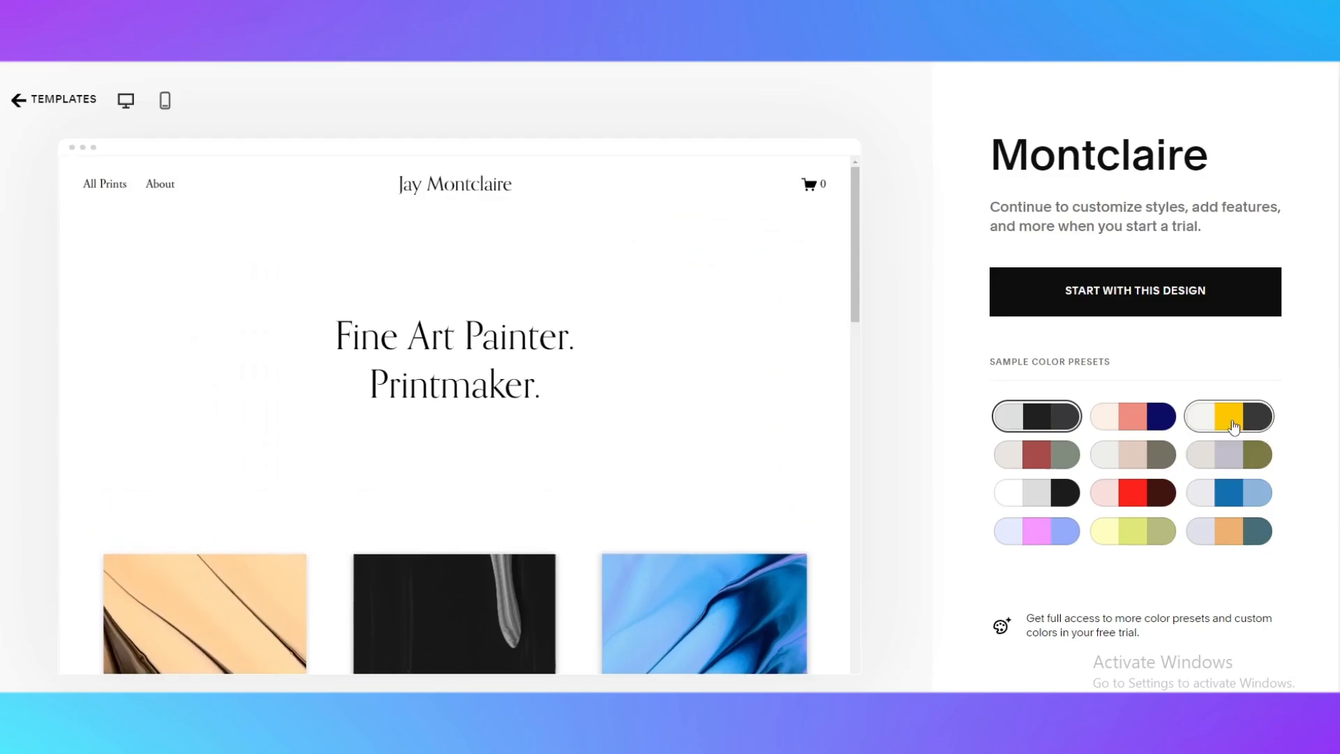
Try the cream, coral and navy sample color preset on the Montclaire preview
{"action": "left_click_drag", "start_coordinate": [988, 364], "coordinate": [1119, 377]}
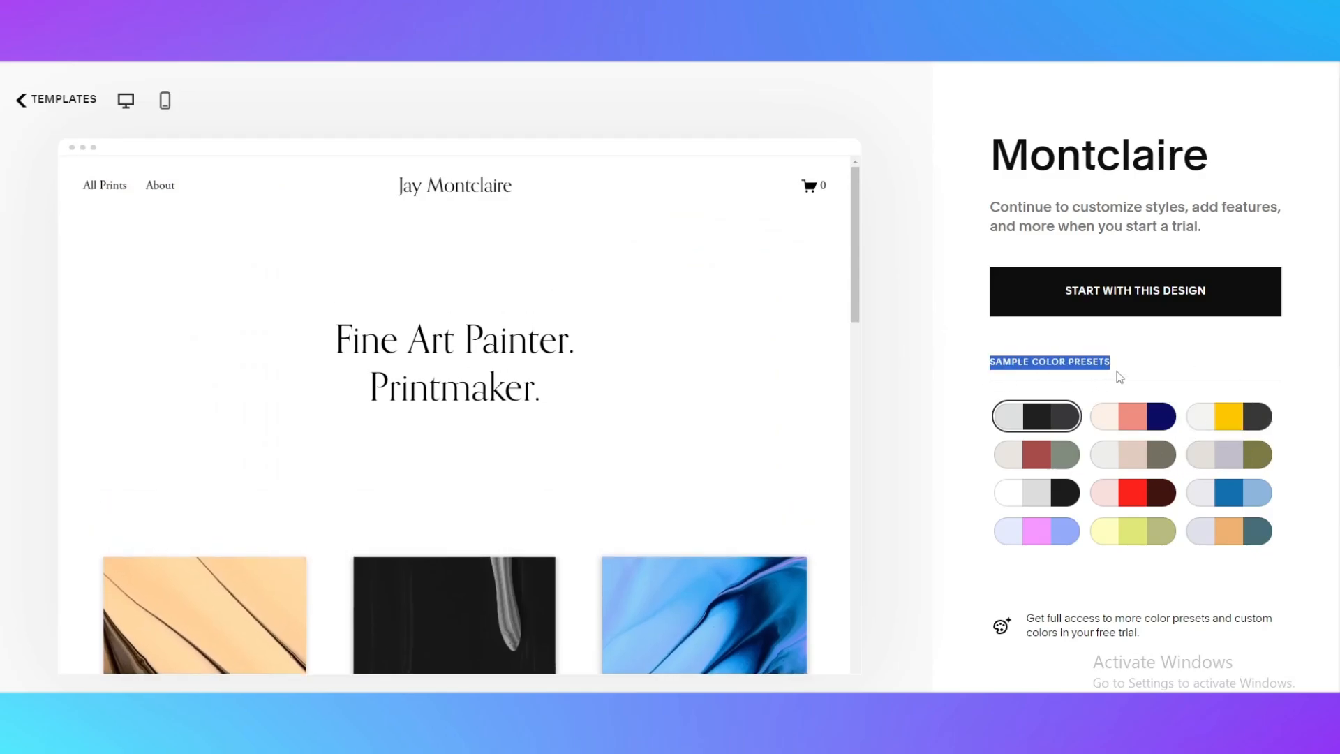
{"action": "left_click", "coordinate": [1132, 416]}
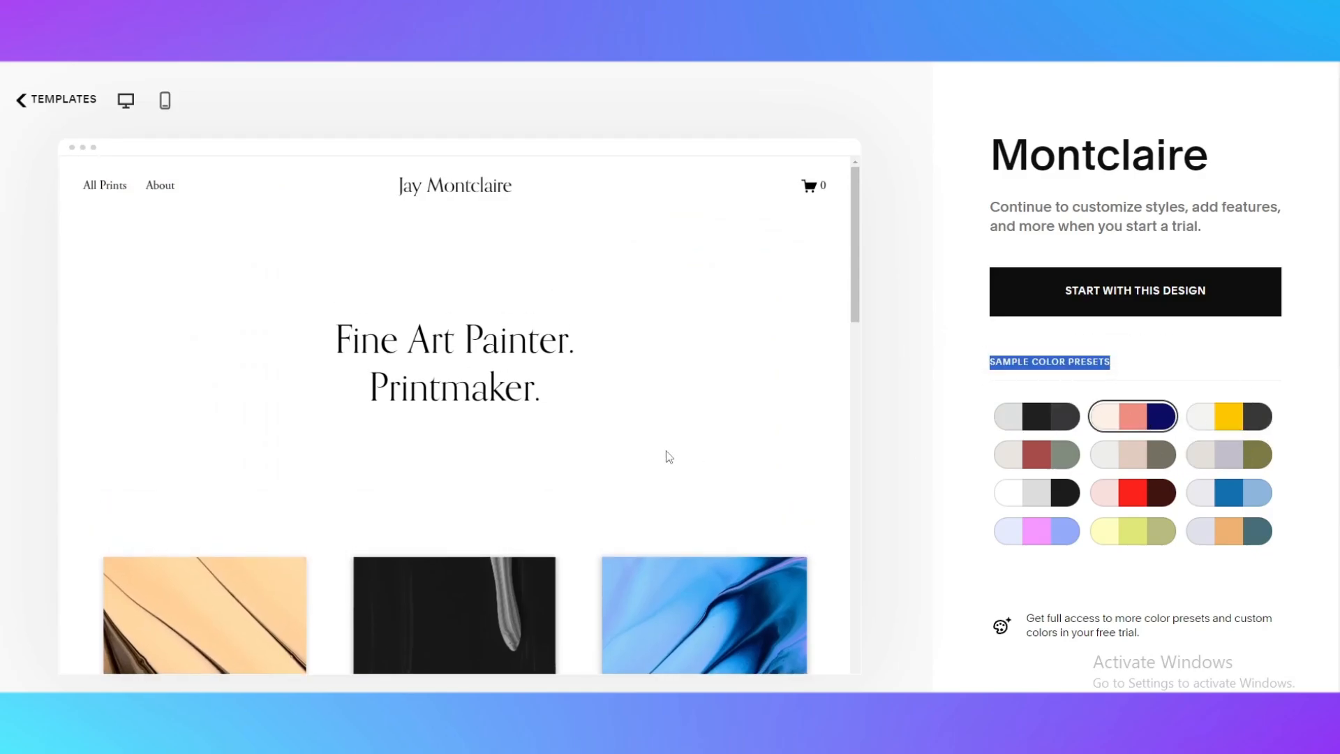
{"action": "scroll", "coordinate": [666, 450], "scroll_direction": "down", "scroll_amount": 5}
{"action": "scroll", "coordinate": [553, 446], "scroll_direction": "up", "scroll_amount": 5}
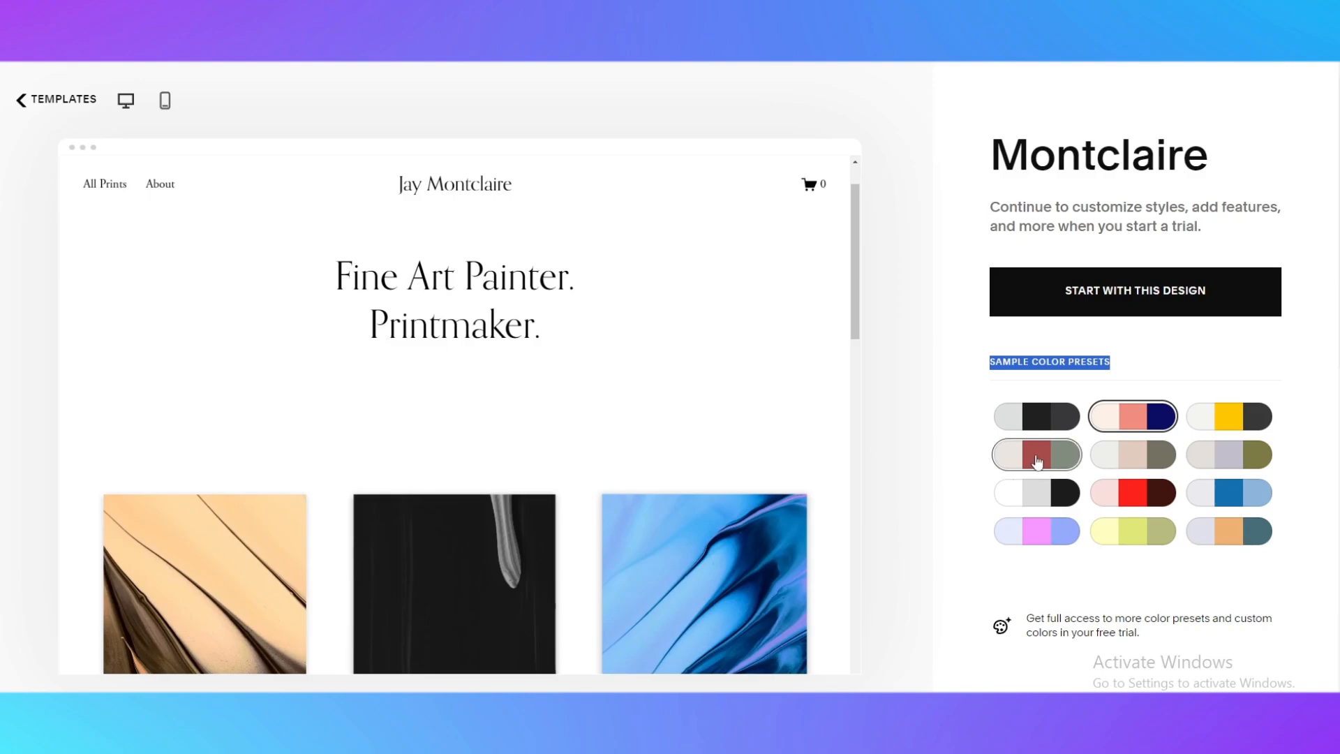
Try the brick-red, olive, blue, orange-teal, lavender-pink and yellow-green color presets on the template preview
{"action": "left_click", "coordinate": [1036, 457]}
{"action": "left_click", "coordinate": [1190, 455]}
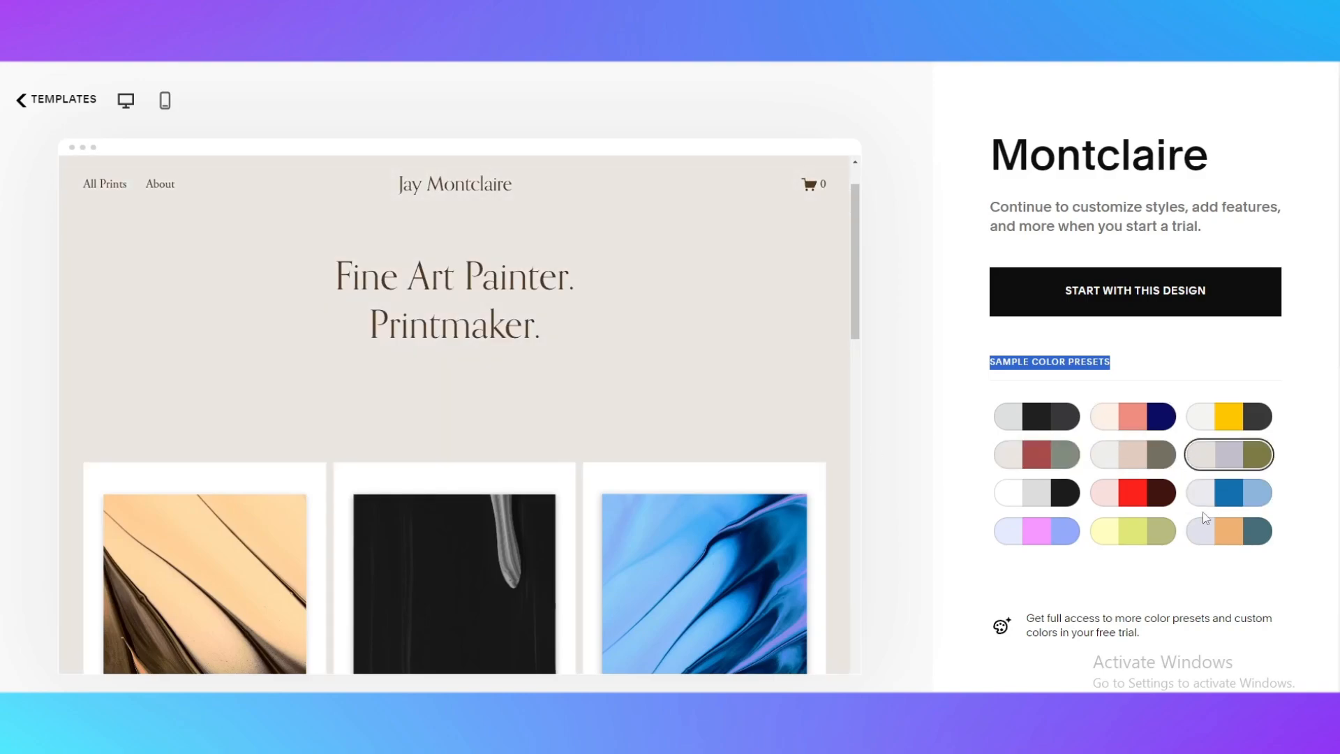
{"action": "left_click", "coordinate": [1225, 497]}
{"action": "left_click", "coordinate": [1217, 542]}
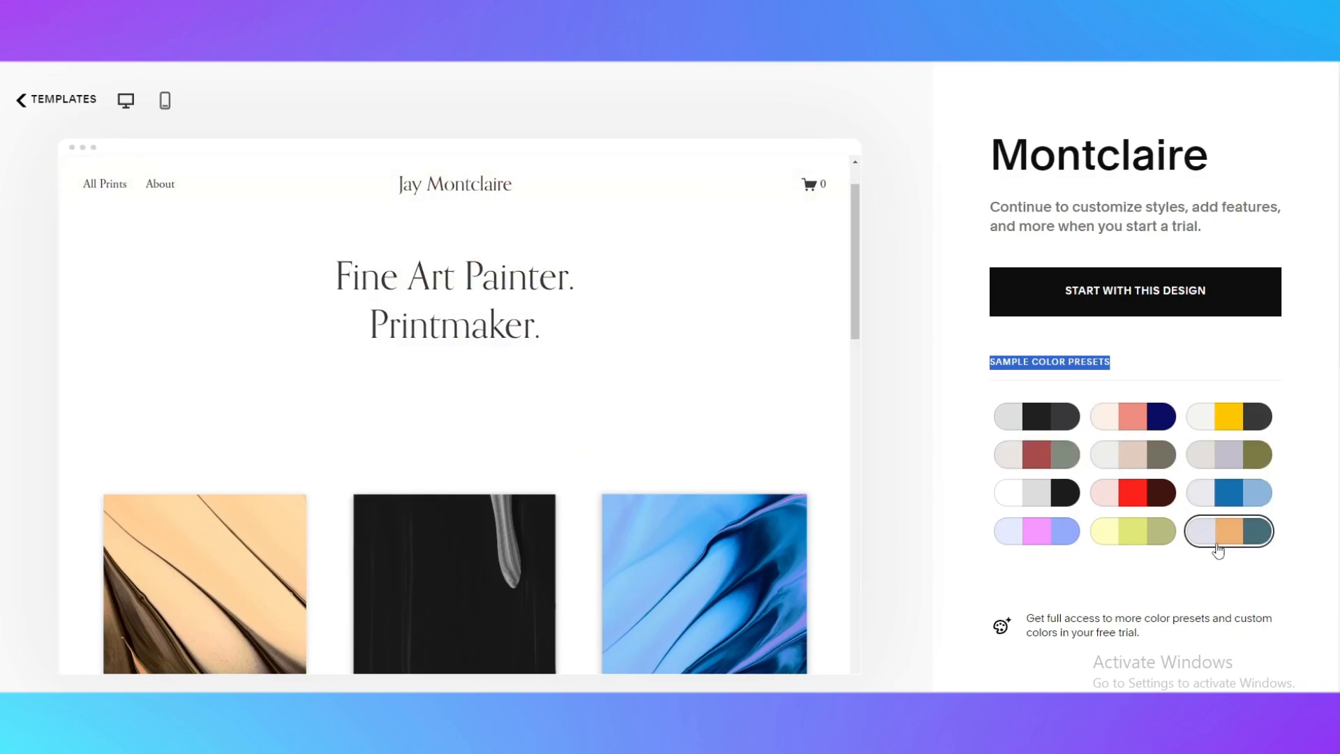
{"action": "left_click", "coordinate": [1023, 535]}
{"action": "scroll", "coordinate": [491, 449], "scroll_direction": "down", "scroll_amount": 10}
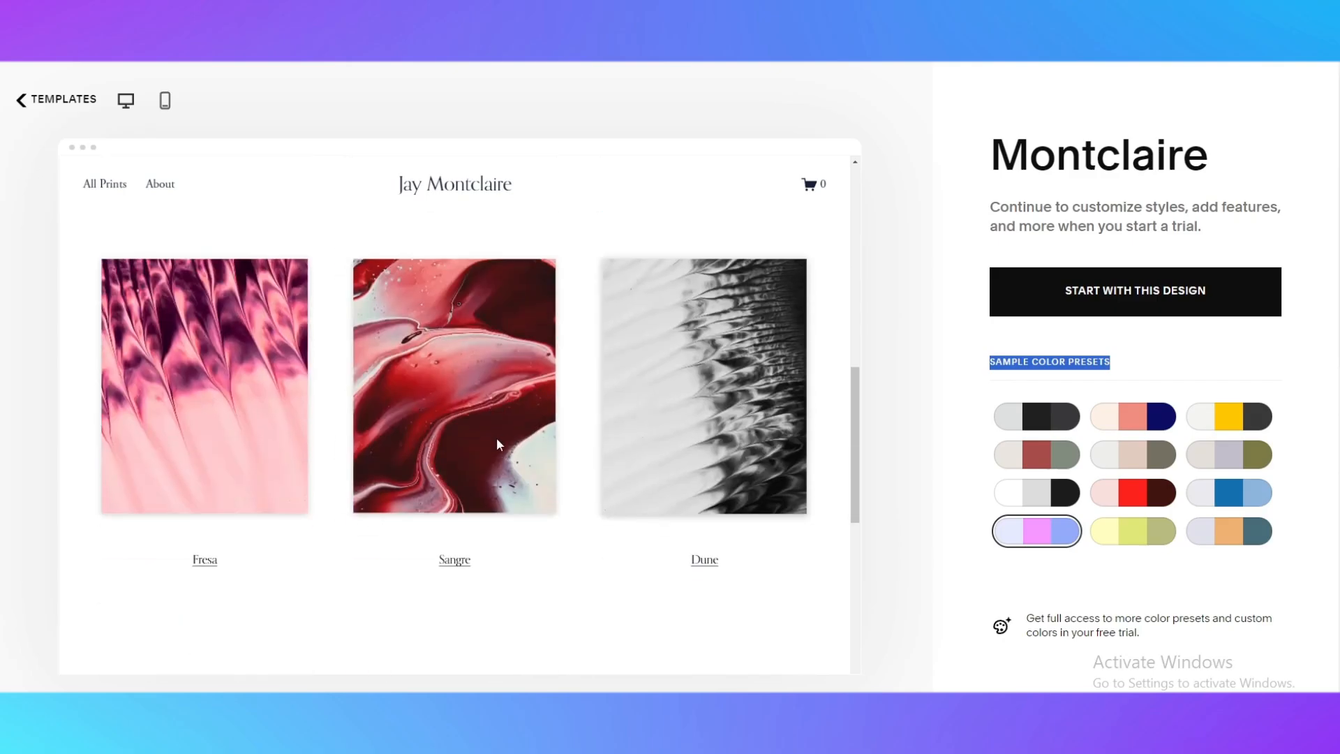
{"action": "left_click", "coordinate": [1131, 530]}
{"action": "scroll", "coordinate": [748, 516], "scroll_direction": "up", "scroll_amount": 10}
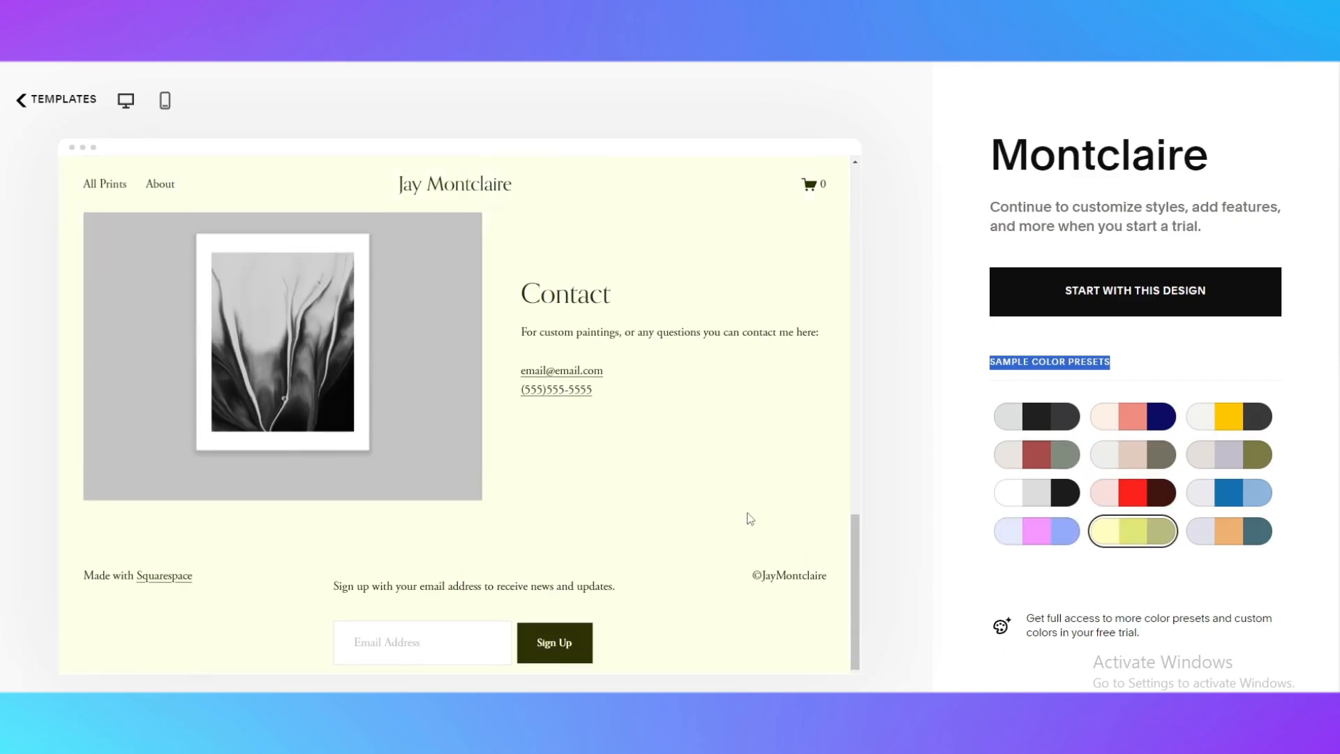
Compare the bright red, coral-navy, yellow-black and lavender-olive color presets on the template preview
{"action": "left_click", "coordinate": [1120, 492]}
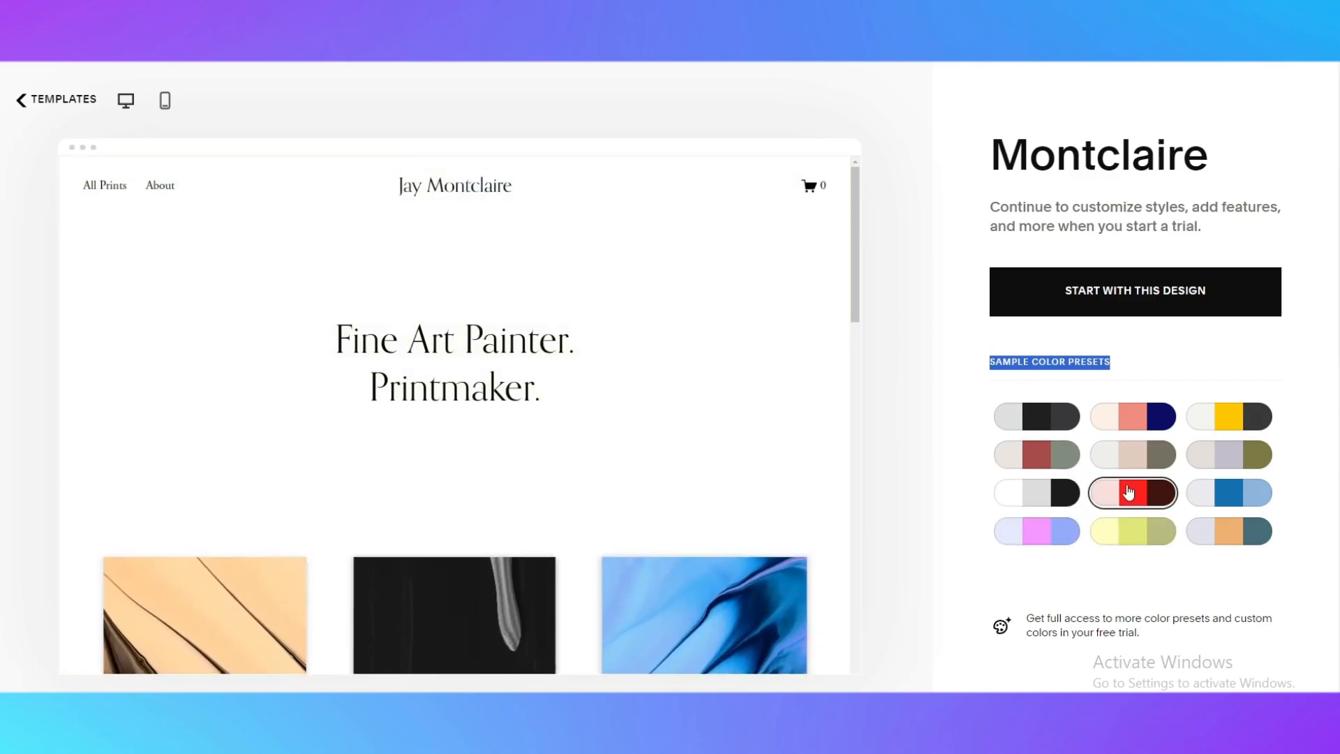
{"action": "left_click", "coordinate": [1131, 419]}
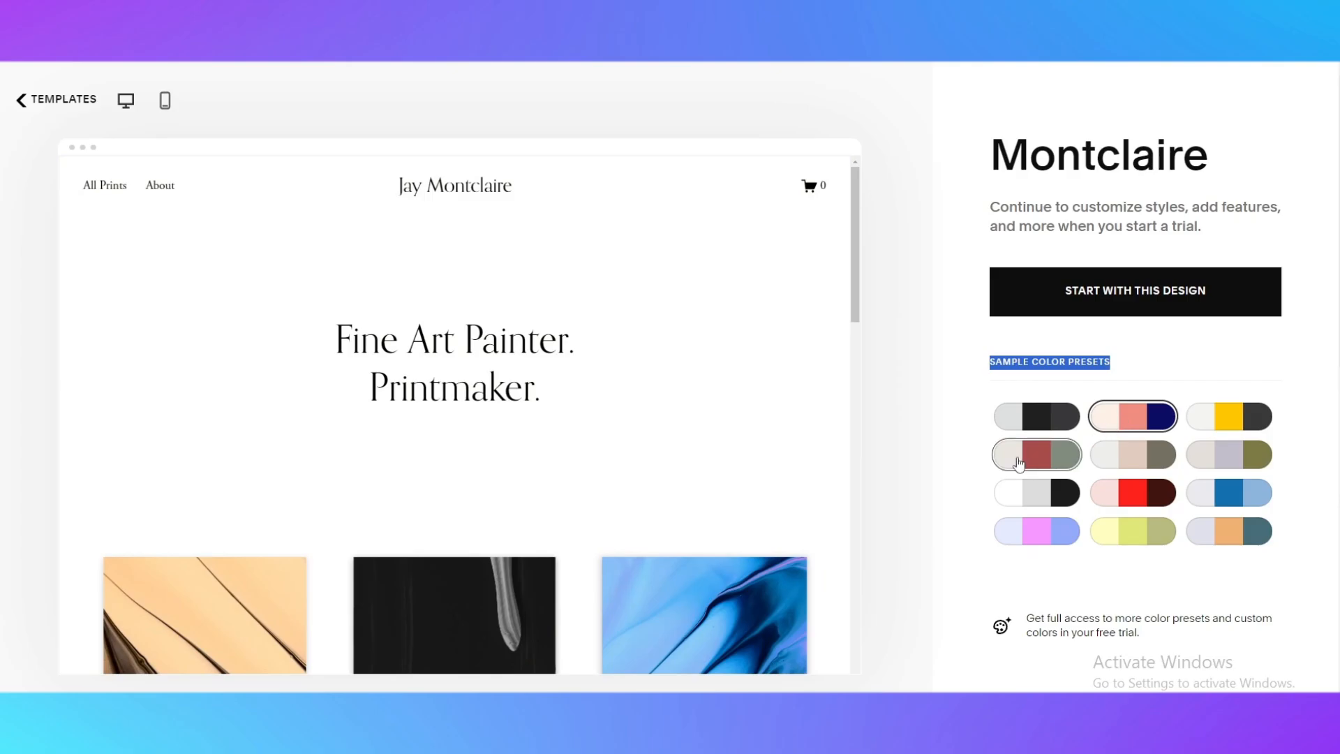
{"action": "left_click", "coordinate": [1252, 425]}
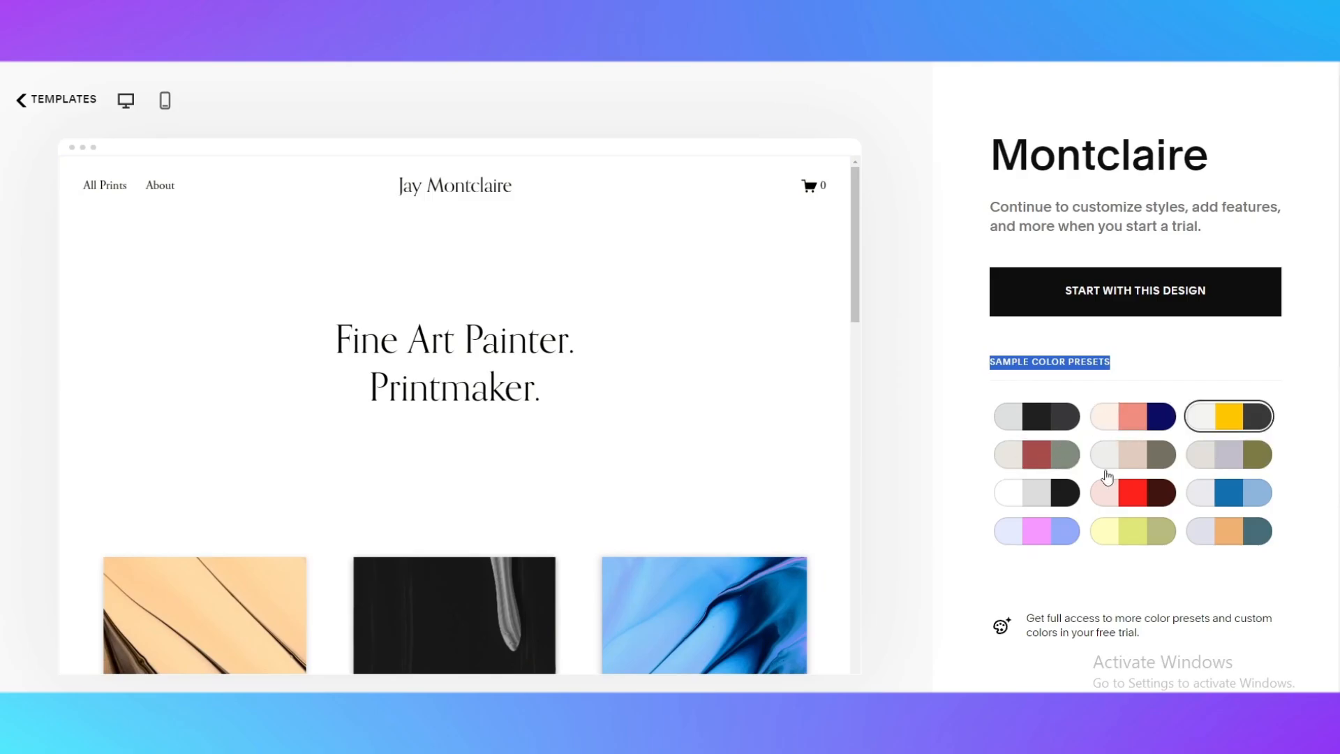
{"action": "left_click", "coordinate": [1199, 454]}
{"action": "scroll", "coordinate": [715, 513], "scroll_direction": "down", "scroll_amount": 5}
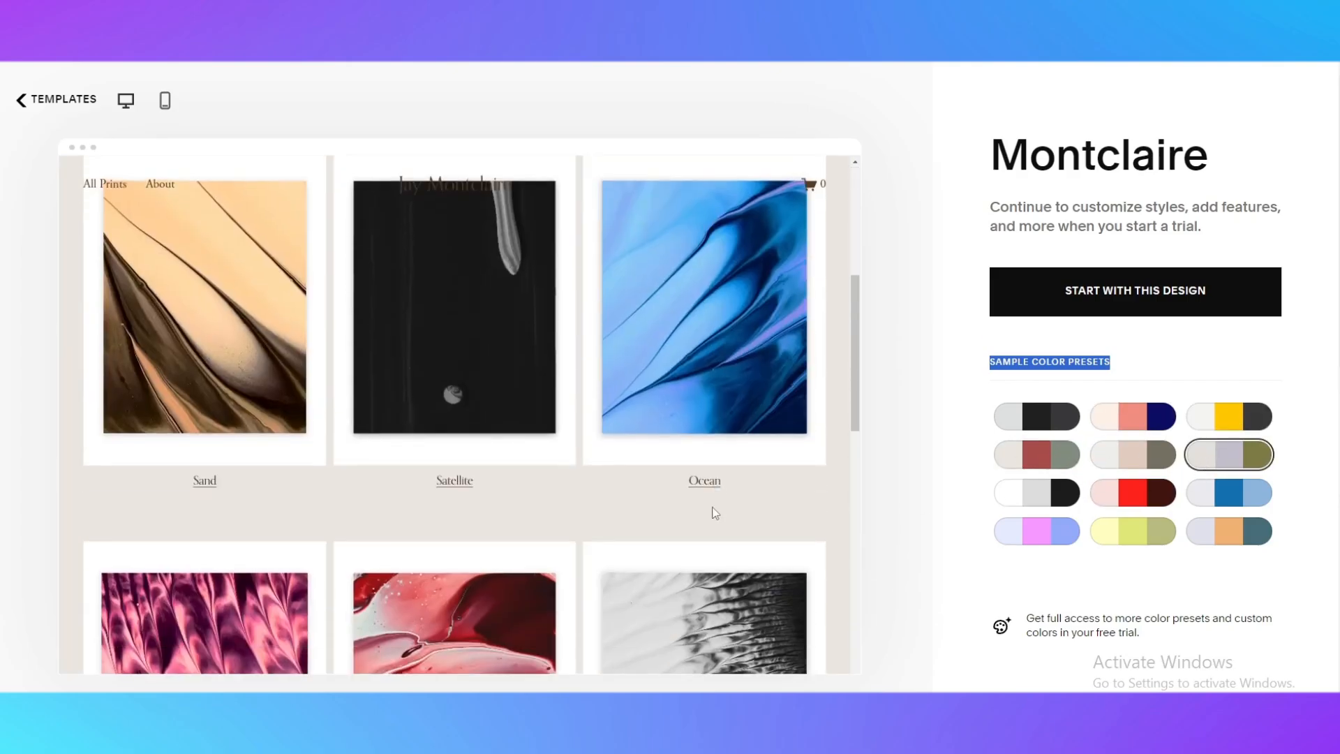
{"action": "scroll", "coordinate": [716, 513], "scroll_direction": "down", "scroll_amount": 4}
{"action": "scroll", "coordinate": [715, 513], "scroll_direction": "up", "scroll_amount": 9}
Apply the lavender, pink and blue color preset and start a site with the Montclaire design
{"action": "left_click", "coordinate": [1034, 537]}
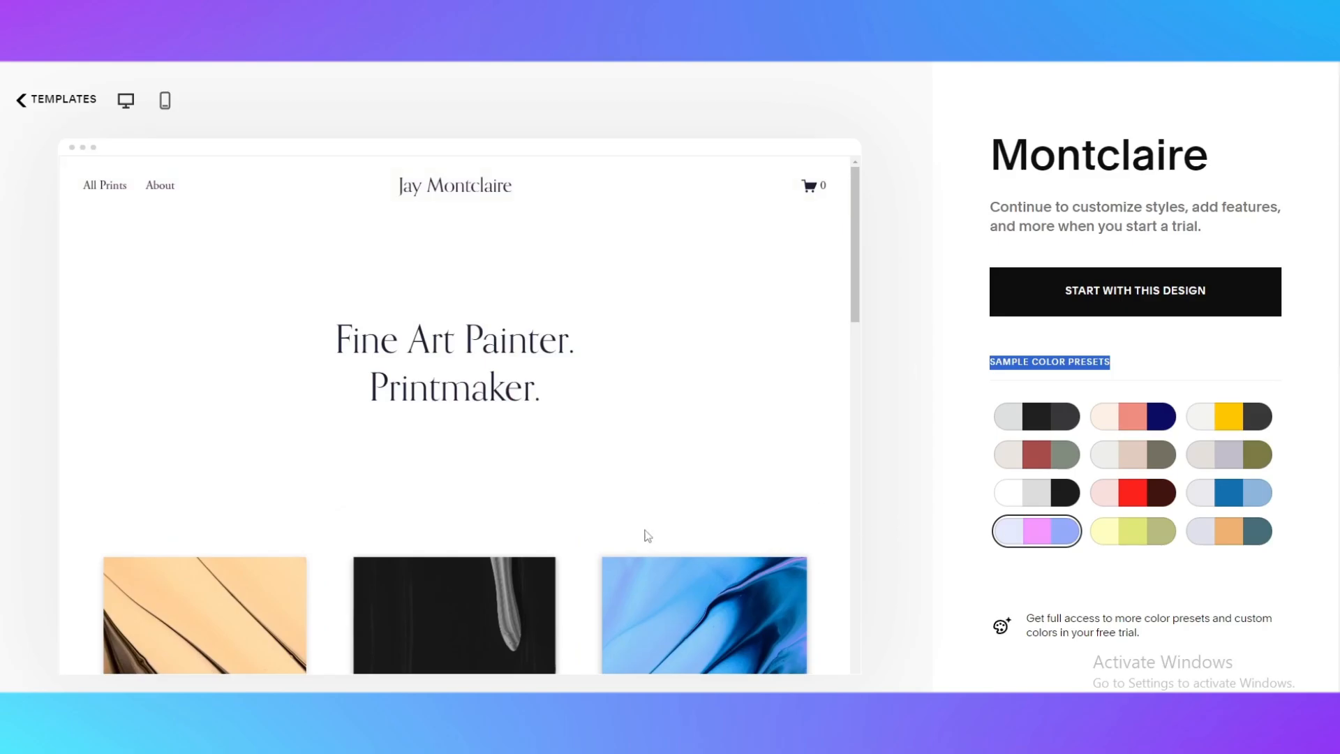
{"action": "scroll", "coordinate": [648, 536], "scroll_direction": "down", "scroll_amount": 5}
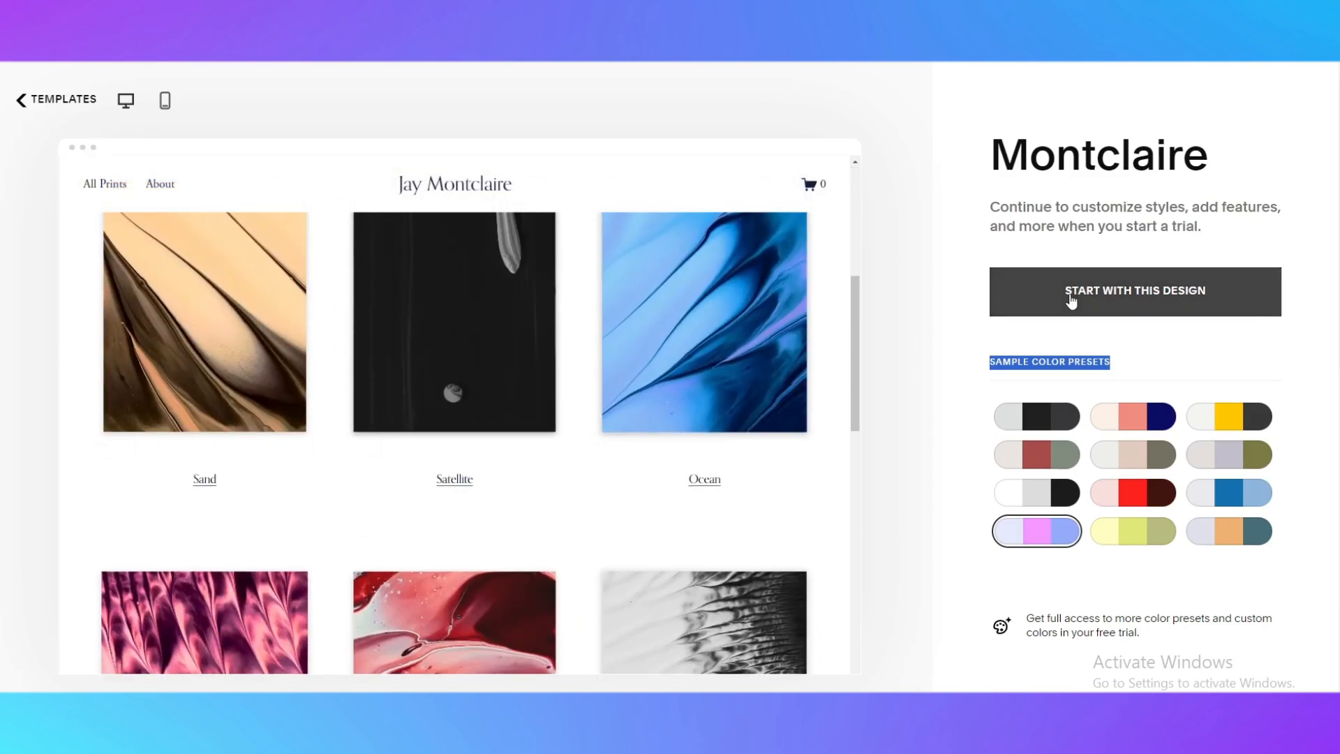
{"action": "left_click", "coordinate": [1086, 290]}
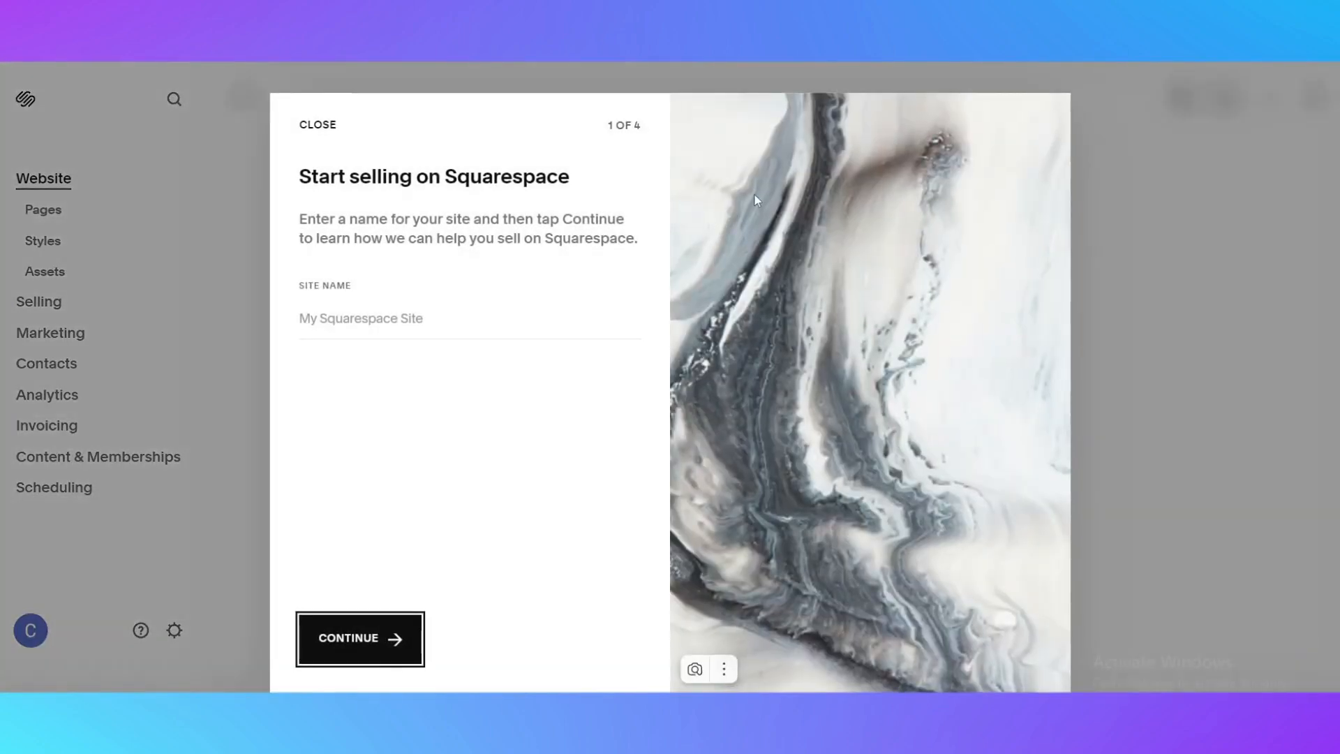
Name the new site "Online Shop" and close the remaining selling introduction
{"action": "left_click", "coordinate": [388, 312]}
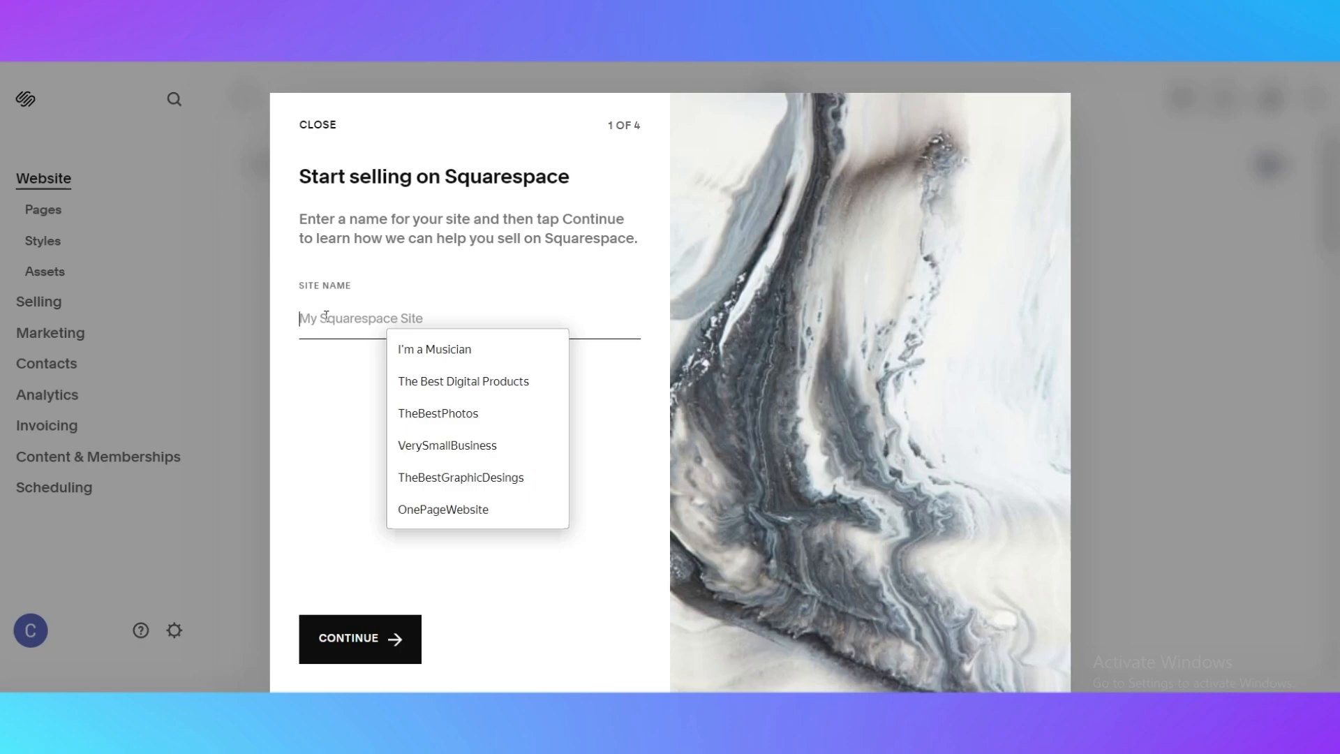
{"action": "type", "text": "Щ"}
{"action": "key", "text": "BackSpace"}
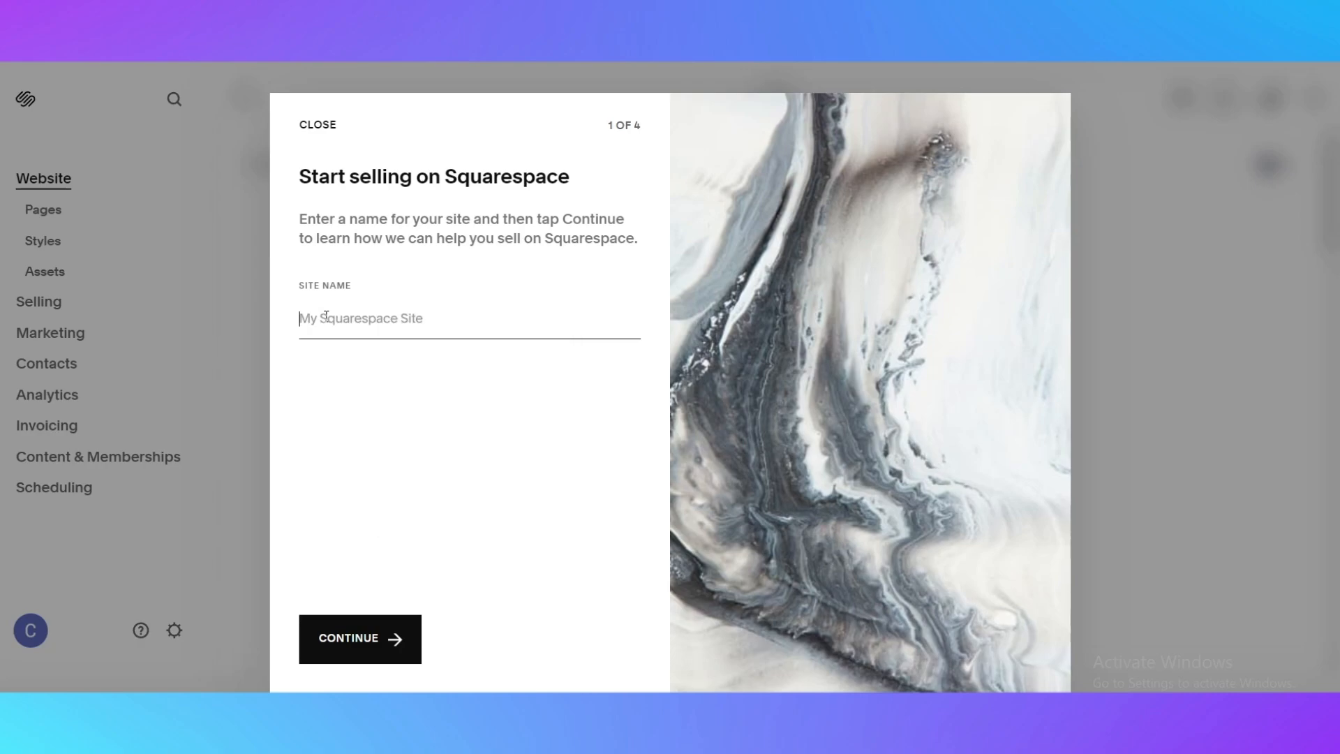
{"action": "type", "text": "Online "}
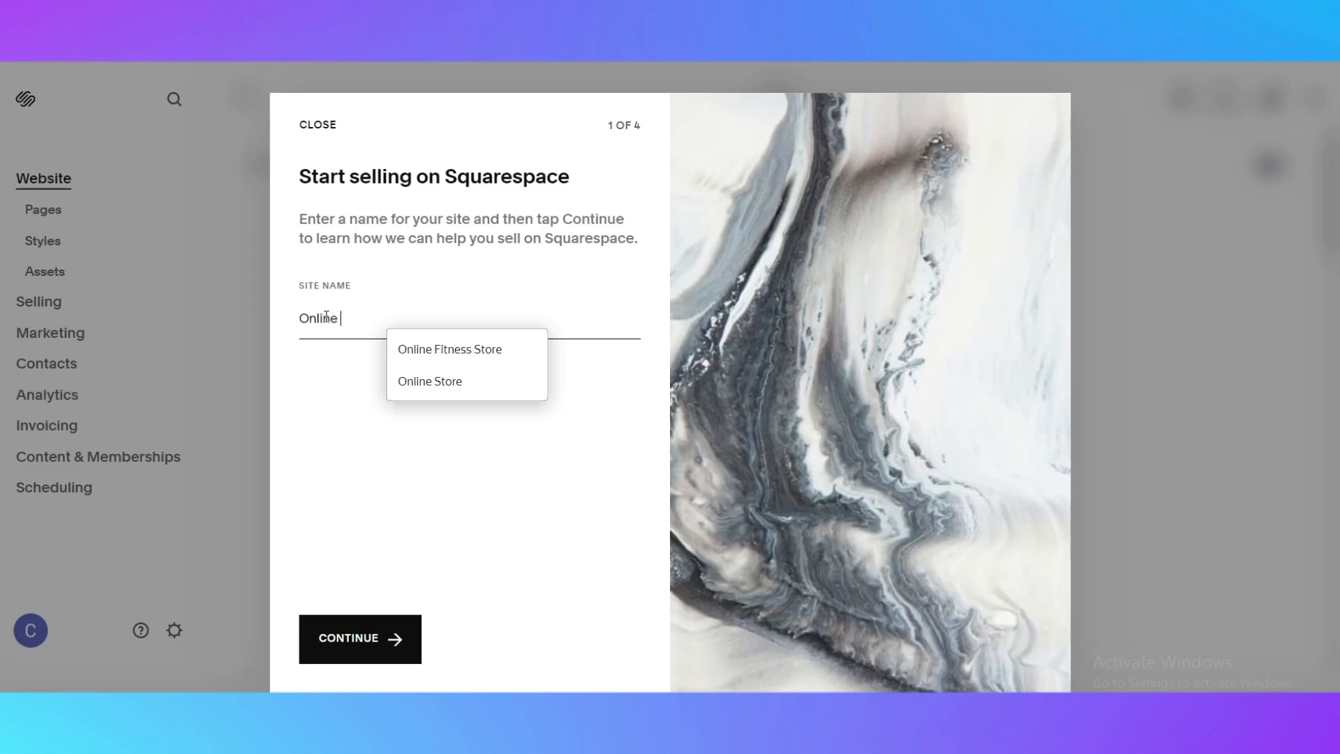
{"action": "type", "text": "Shop"}
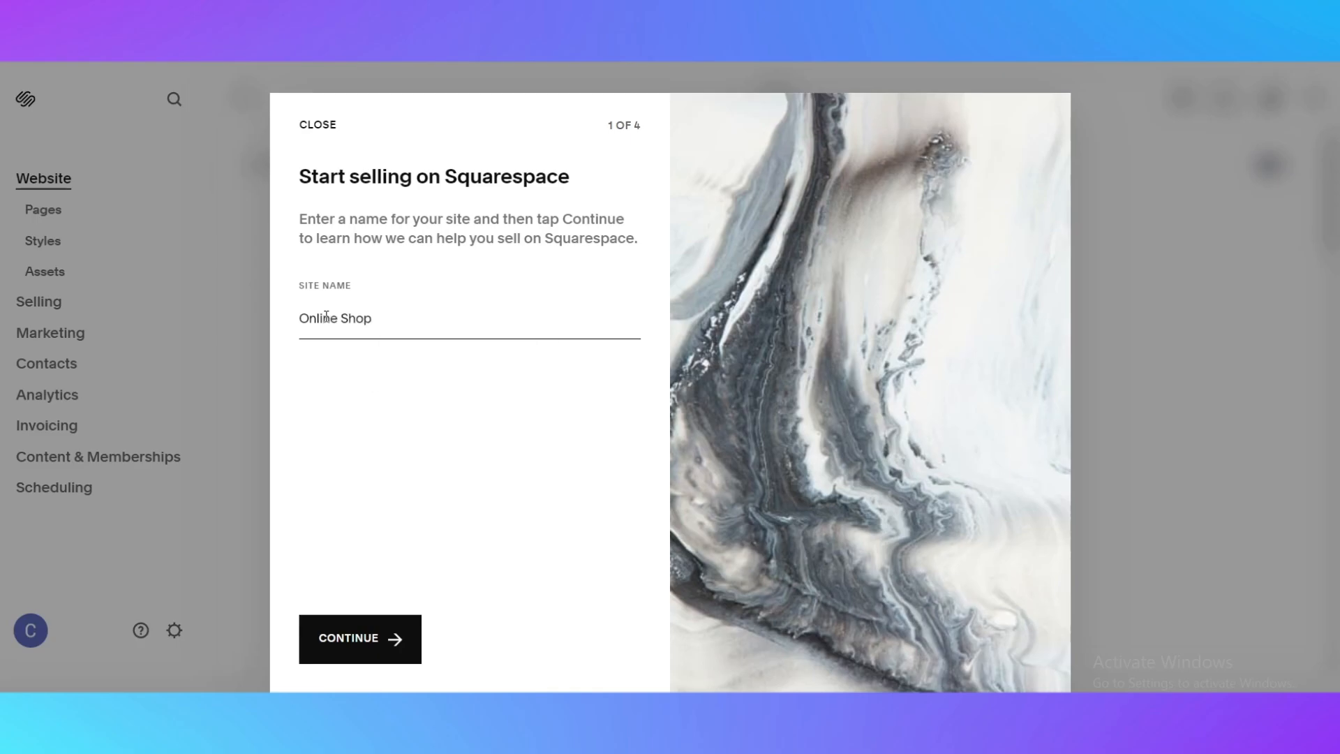
{"action": "left_click", "coordinate": [383, 644]}
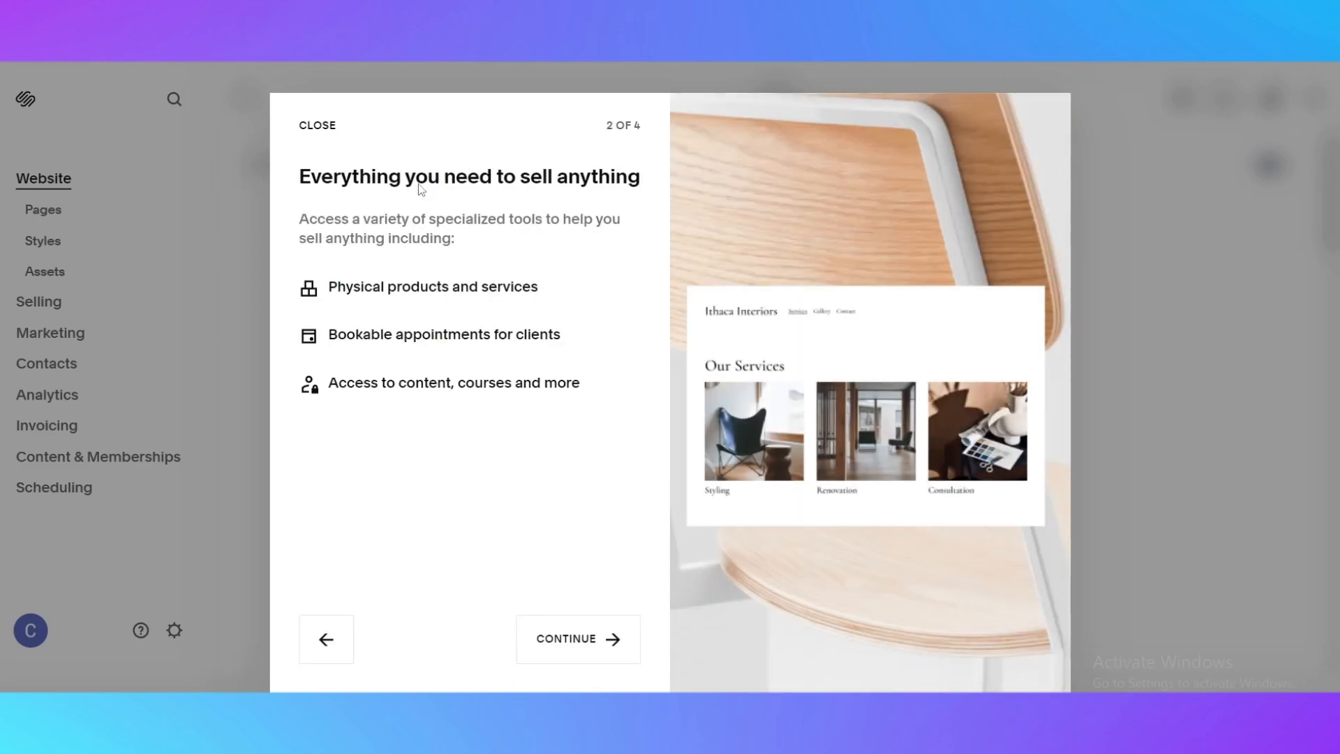
{"action": "left_click", "coordinate": [315, 127]}
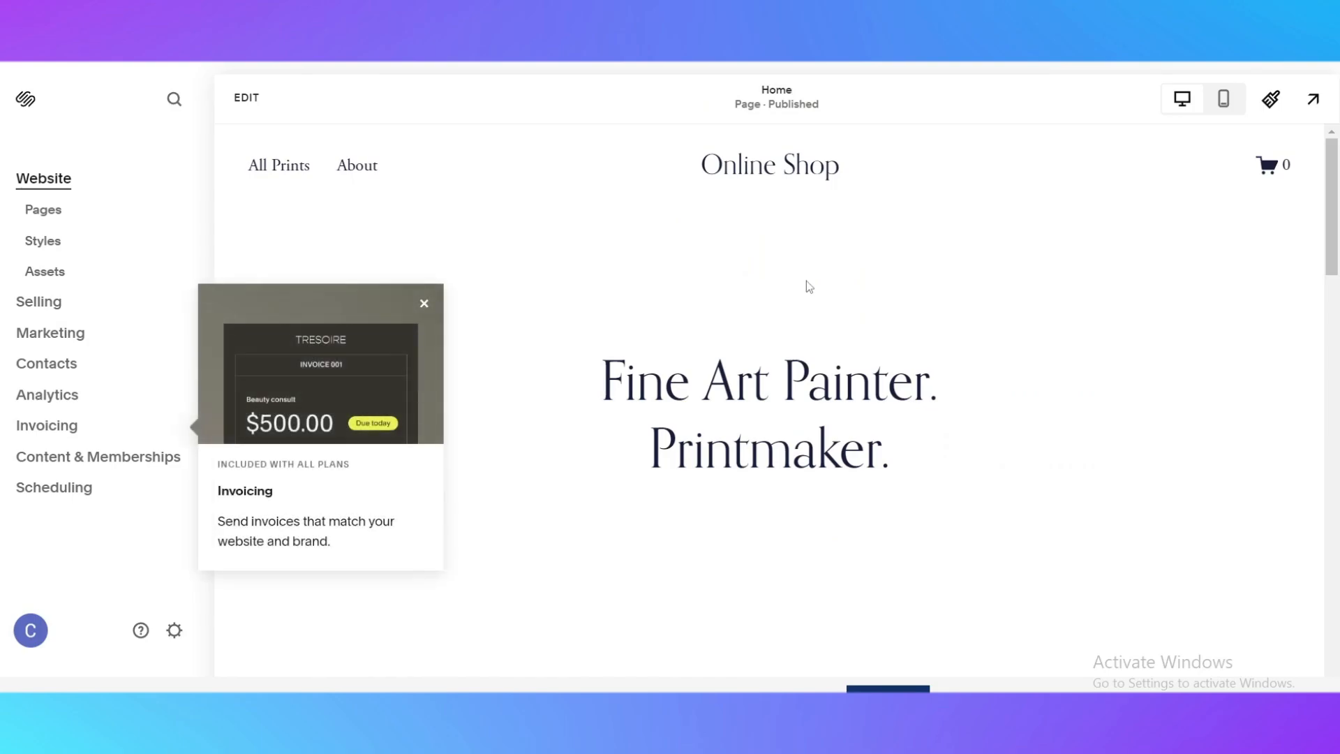
Dismiss the Invoicing tip and look through the home page from its headline to the print images
{"action": "scroll", "coordinate": [792, 274], "scroll_direction": "down", "scroll_amount": 5}
{"action": "scroll", "coordinate": [803, 303], "scroll_direction": "up", "scroll_amount": 5}
{"action": "left_click", "coordinate": [423, 304]}
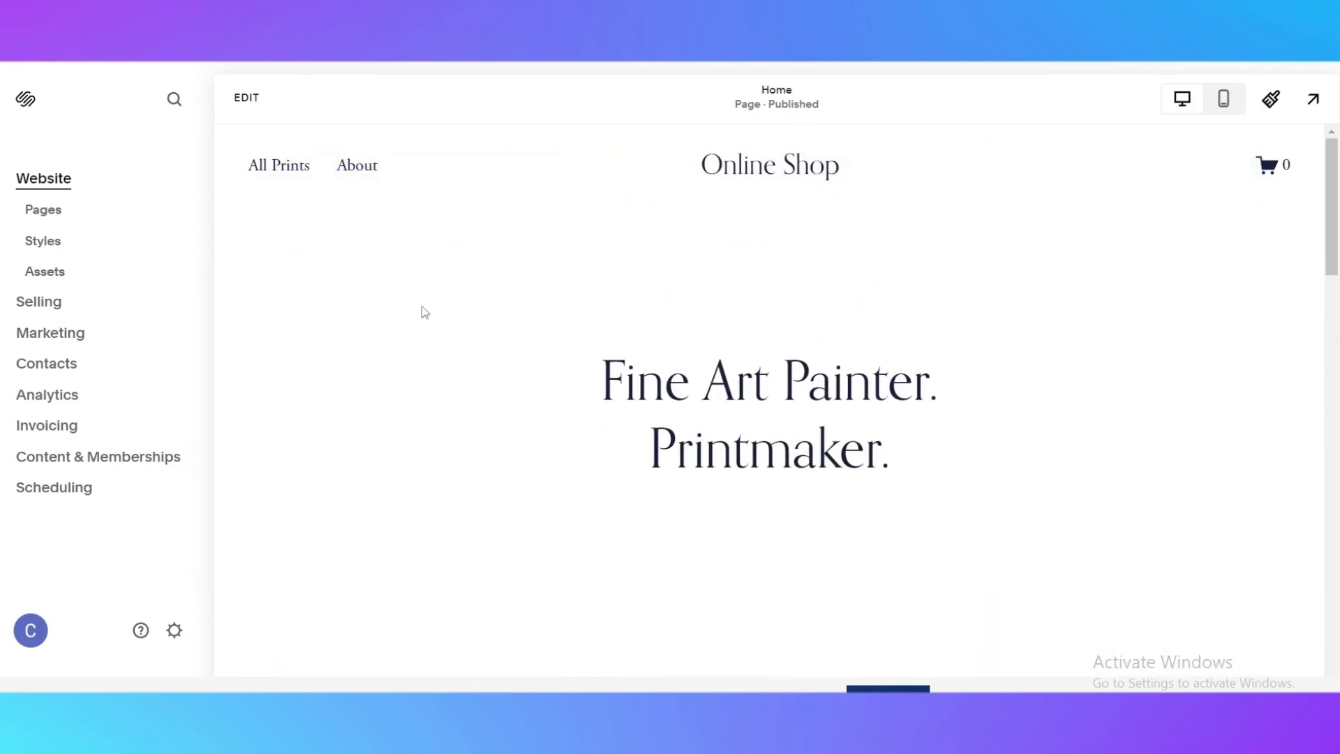
{"action": "scroll", "coordinate": [593, 270], "scroll_direction": "down", "scroll_amount": 5}
{"action": "scroll", "coordinate": [733, 335], "scroll_direction": "up", "scroll_amount": 3}
{"action": "scroll", "coordinate": [634, 265], "scroll_direction": "down", "scroll_amount": 4}
{"action": "scroll", "coordinate": [698, 293], "scroll_direction": "up", "scroll_amount": 5}
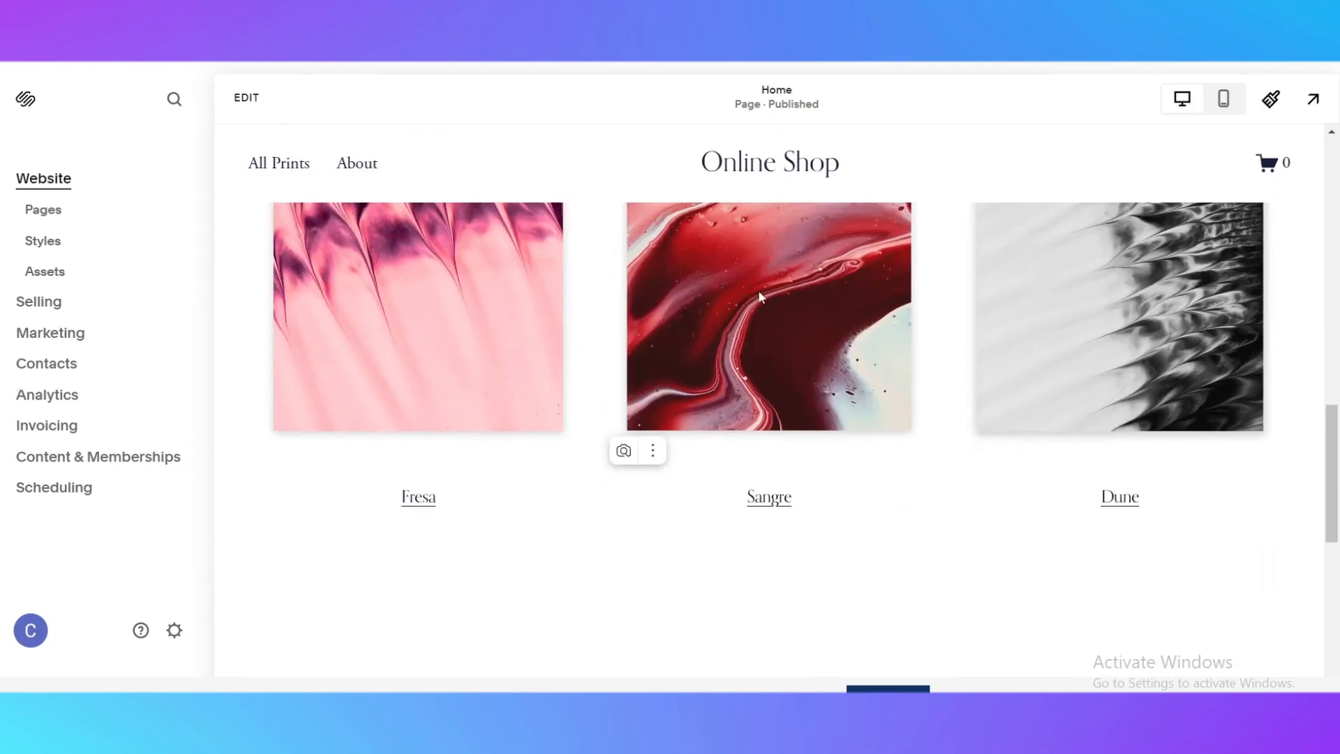
{"action": "scroll", "coordinate": [663, 353], "scroll_direction": "up", "scroll_amount": 5}
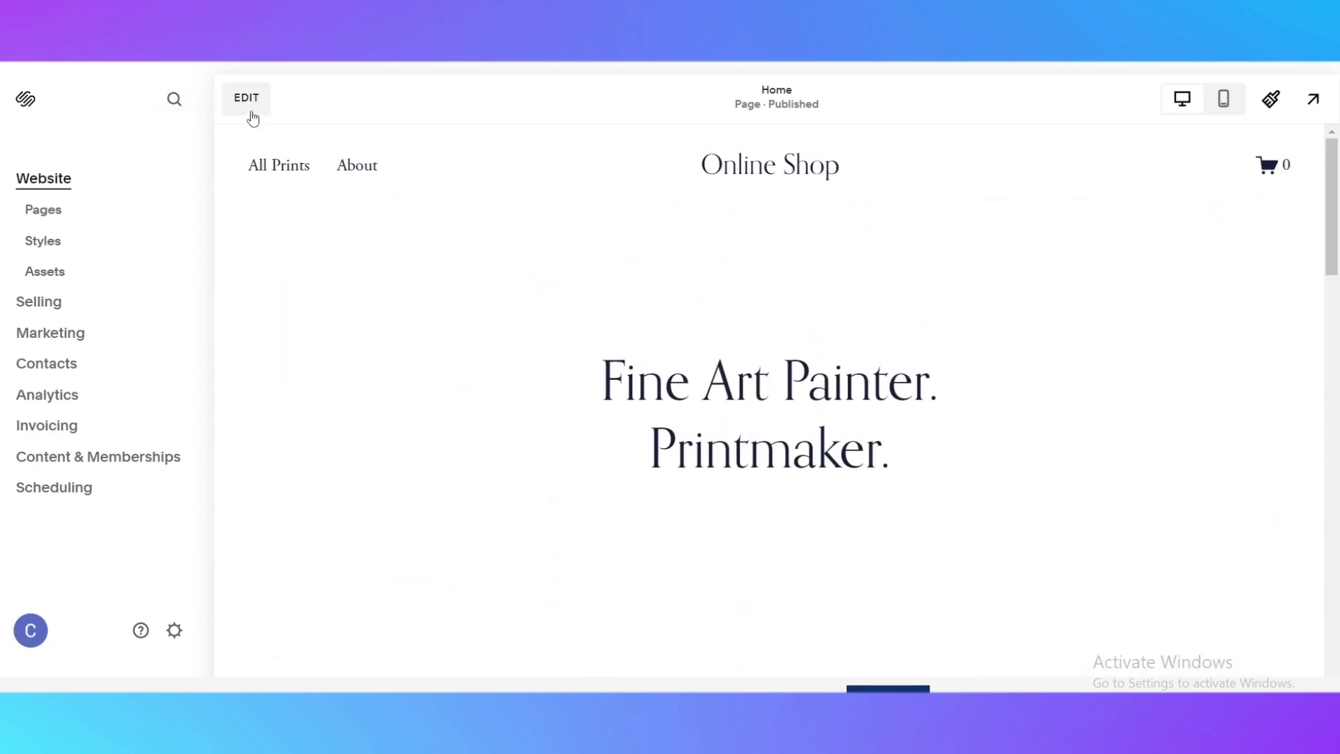
Open the home page for editing, examine its header, image and contact sections, and leave the editor without changes
{"action": "left_click", "coordinate": [252, 111]}
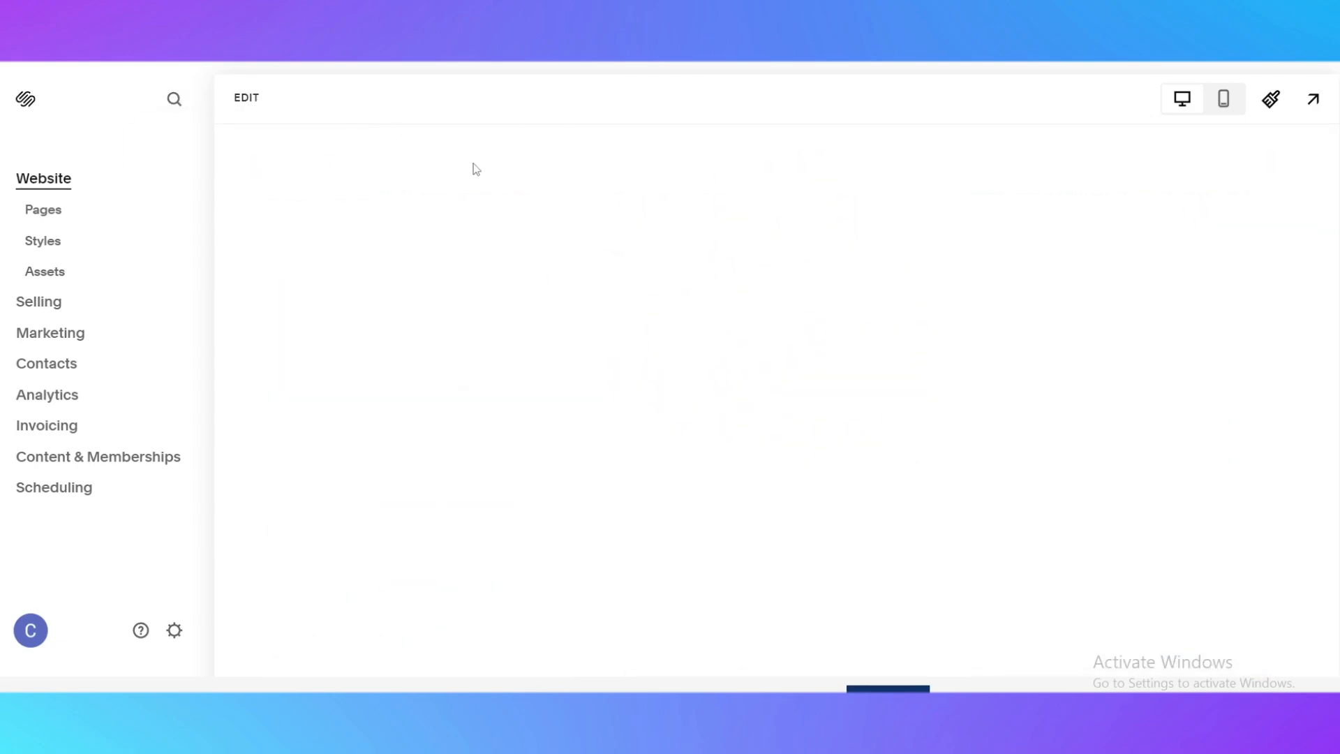
{"action": "scroll", "coordinate": [677, 293], "scroll_direction": "down", "scroll_amount": 3}
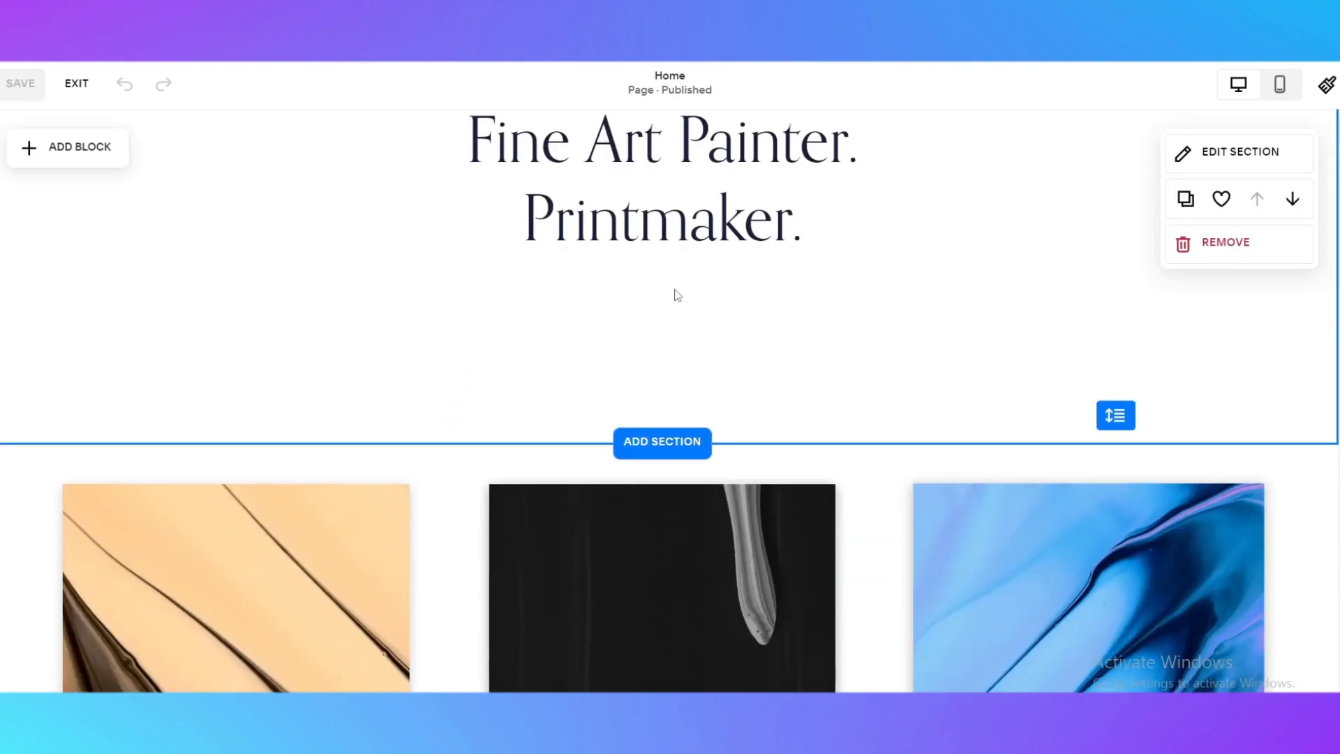
{"action": "scroll", "coordinate": [706, 356], "scroll_direction": "up", "scroll_amount": 3}
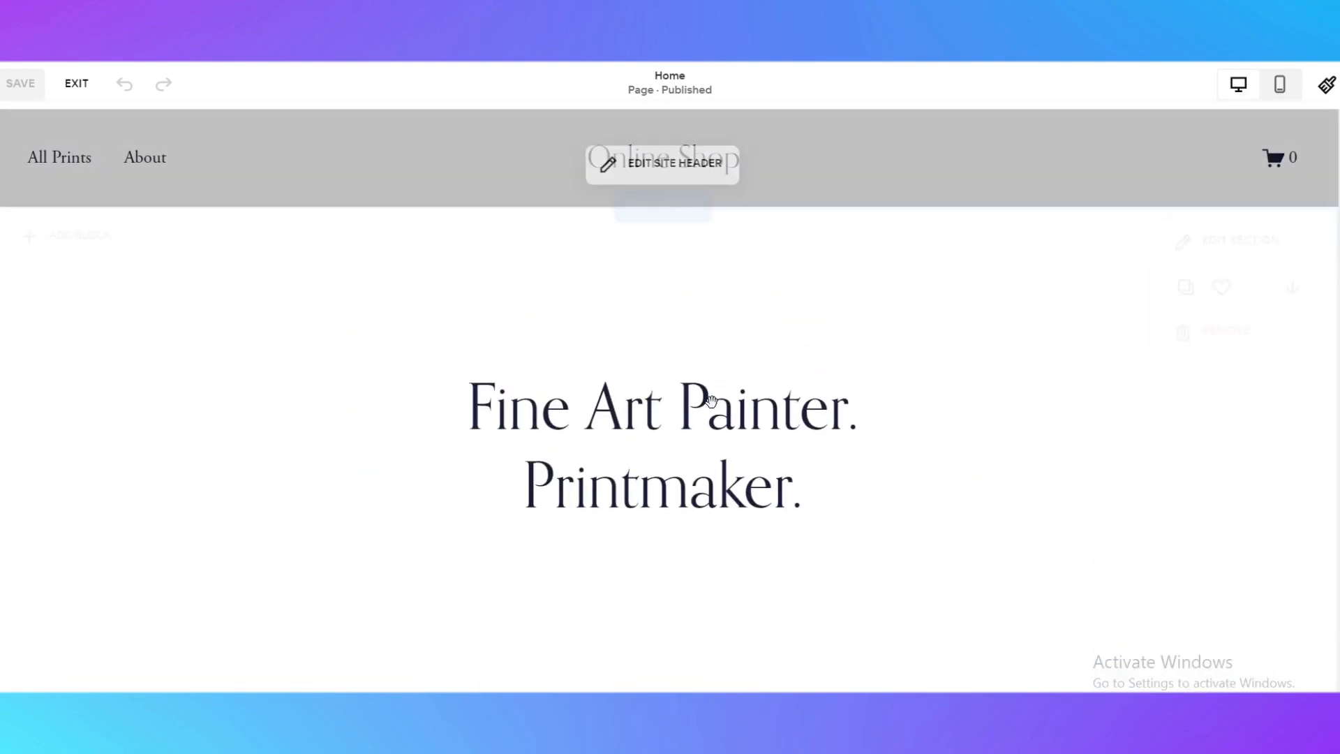
{"action": "scroll", "coordinate": [906, 446], "scroll_direction": "down", "scroll_amount": 5}
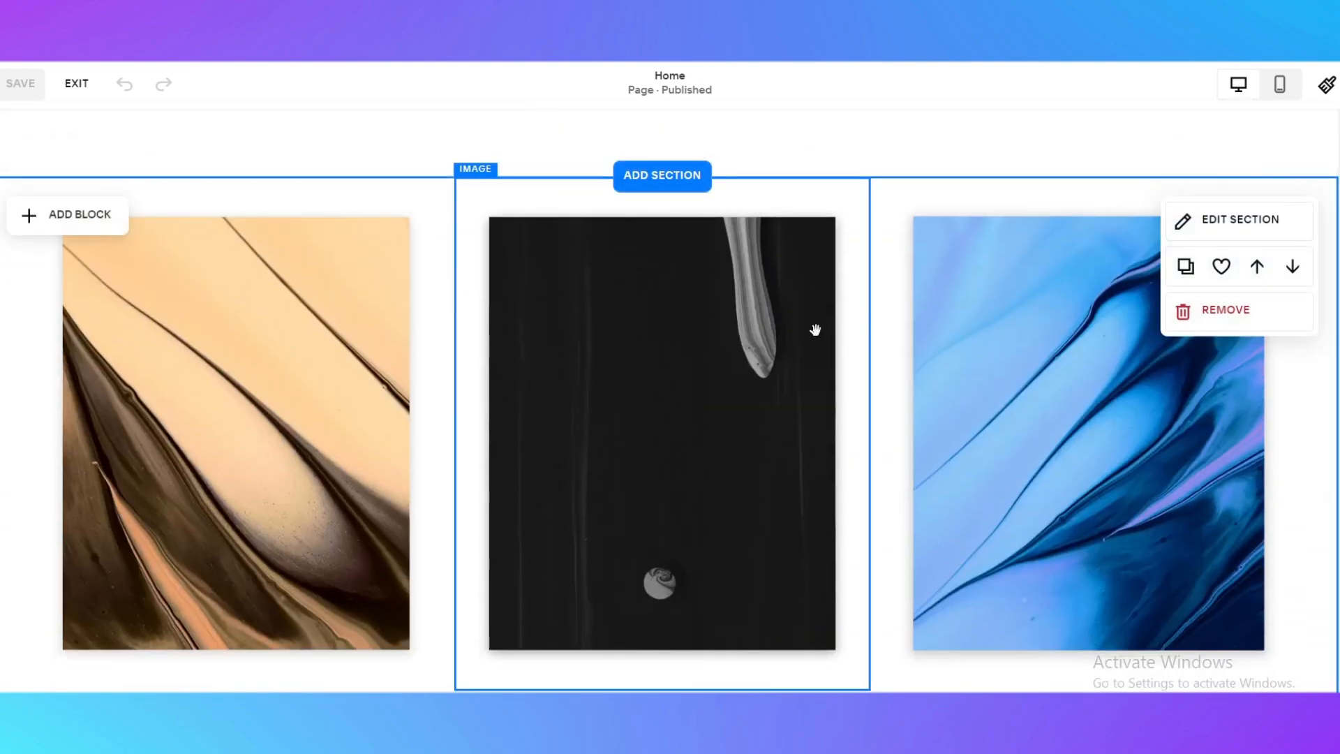
{"action": "scroll", "coordinate": [741, 300], "scroll_direction": "up", "scroll_amount": 5}
{"action": "scroll", "coordinate": [741, 300], "scroll_direction": "up", "scroll_amount": 1}
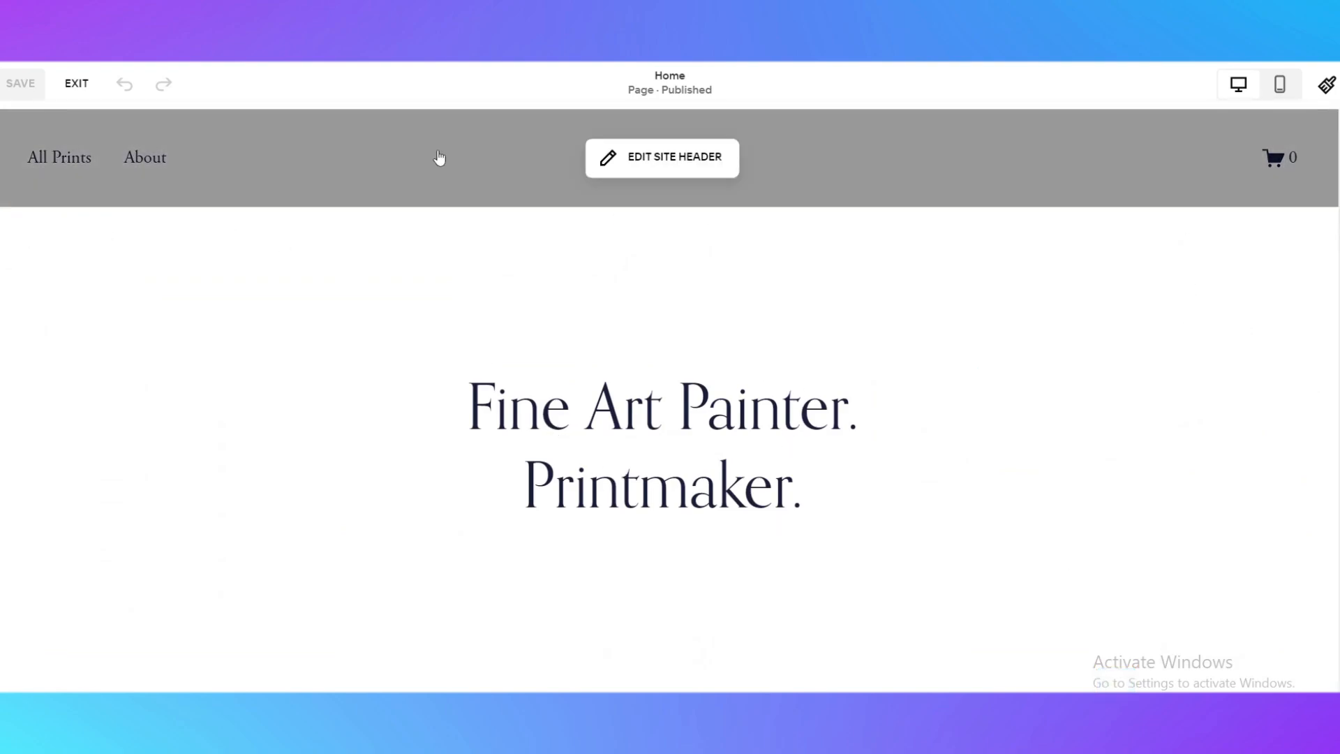
{"action": "scroll", "coordinate": [744, 470], "scroll_direction": "down", "scroll_amount": 8}
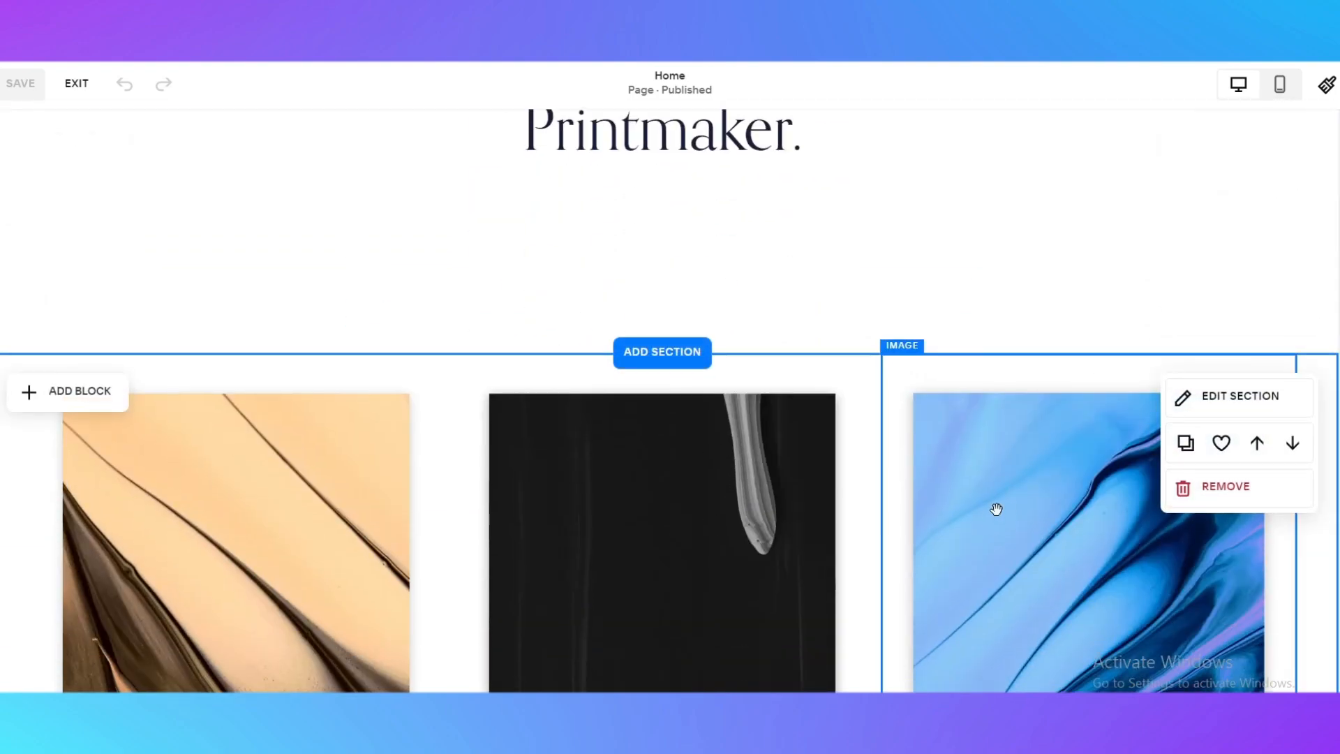
{"action": "scroll", "coordinate": [758, 397], "scroll_direction": "up", "scroll_amount": 8}
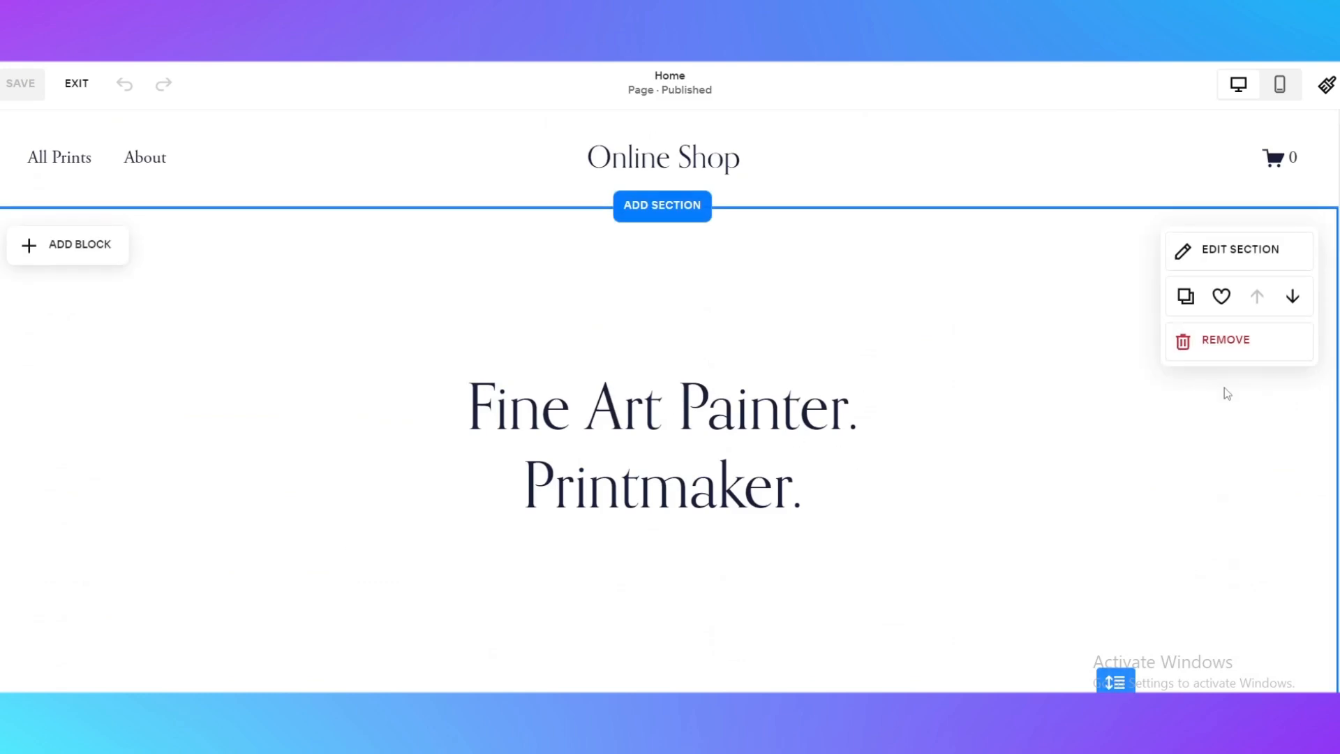
{"action": "scroll", "coordinate": [868, 286], "scroll_direction": "down", "scroll_amount": 6}
{"action": "scroll", "coordinate": [767, 482], "scroll_direction": "down", "scroll_amount": 7}
{"action": "scroll", "coordinate": [600, 509], "scroll_direction": "up", "scroll_amount": 7}
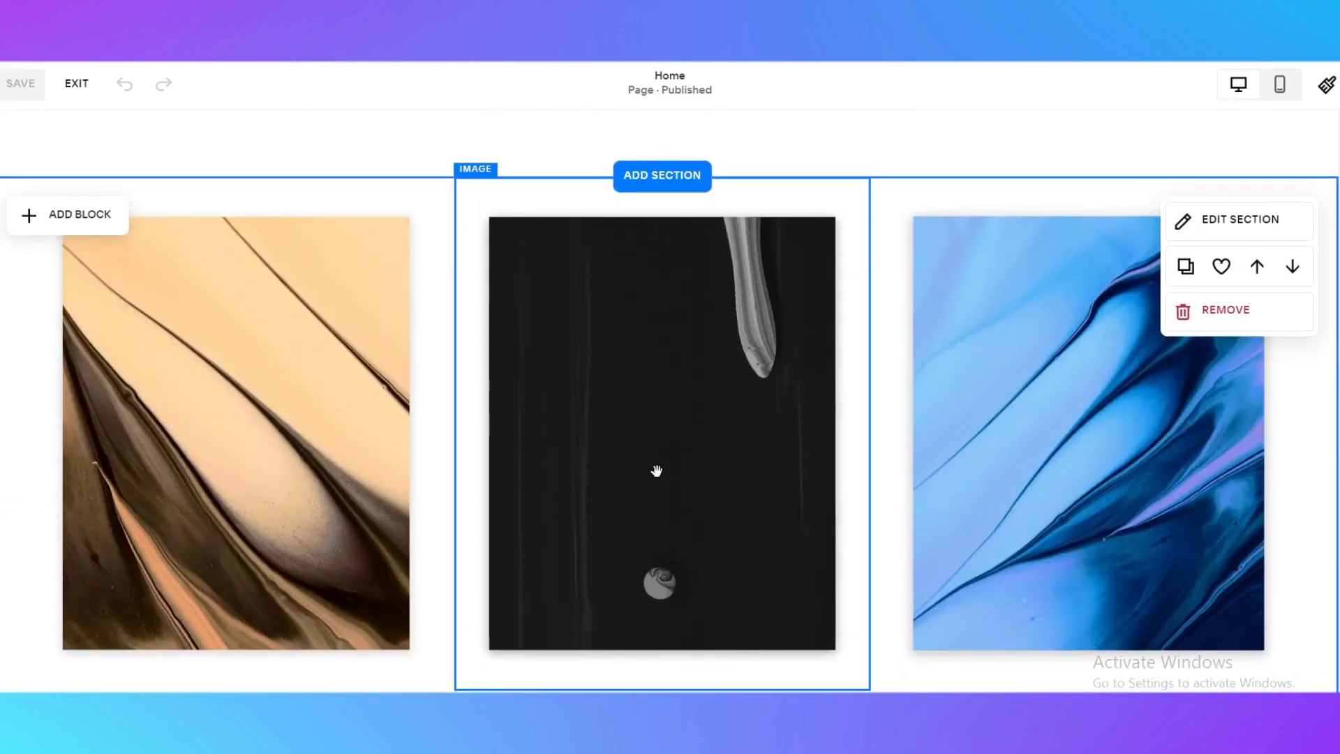
{"action": "scroll", "coordinate": [628, 457], "scroll_direction": "down", "scroll_amount": 4}
{"action": "scroll", "coordinate": [621, 452], "scroll_direction": "down", "scroll_amount": 10}
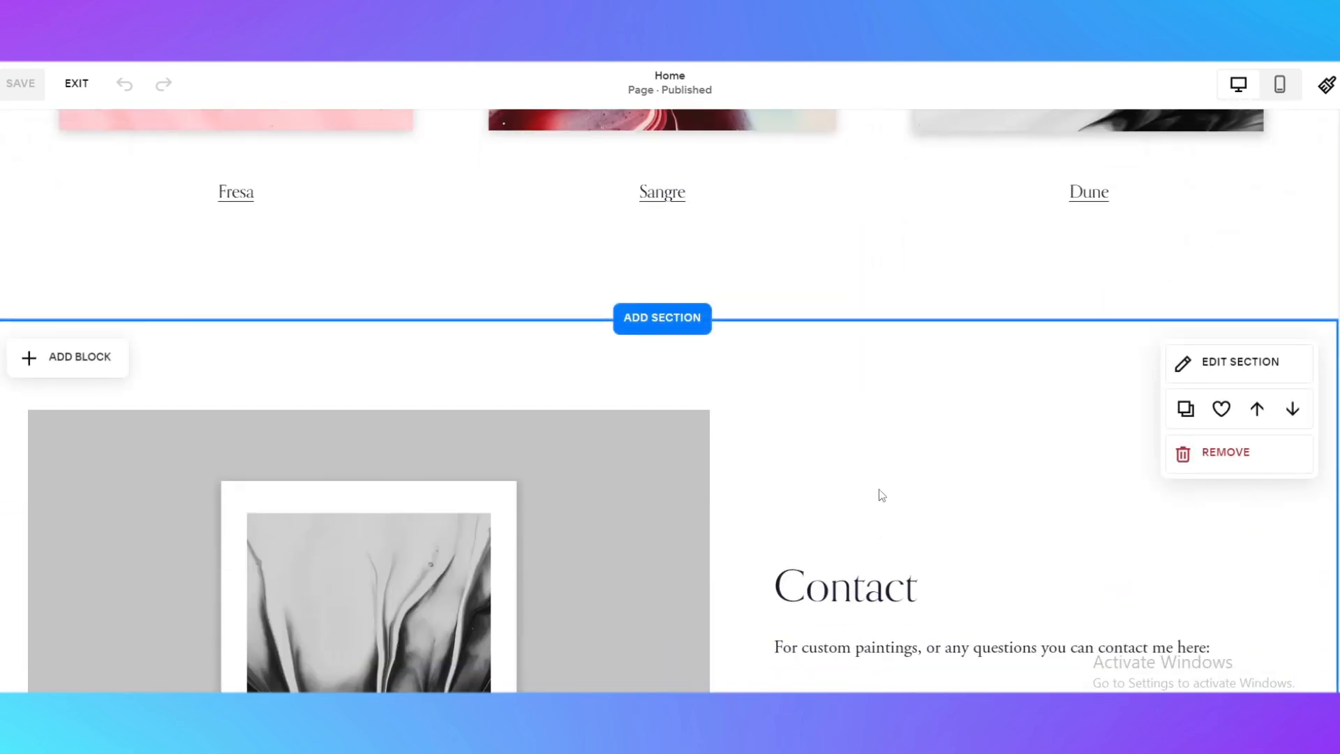
{"action": "scroll", "coordinate": [876, 493], "scroll_direction": "up", "scroll_amount": 5}
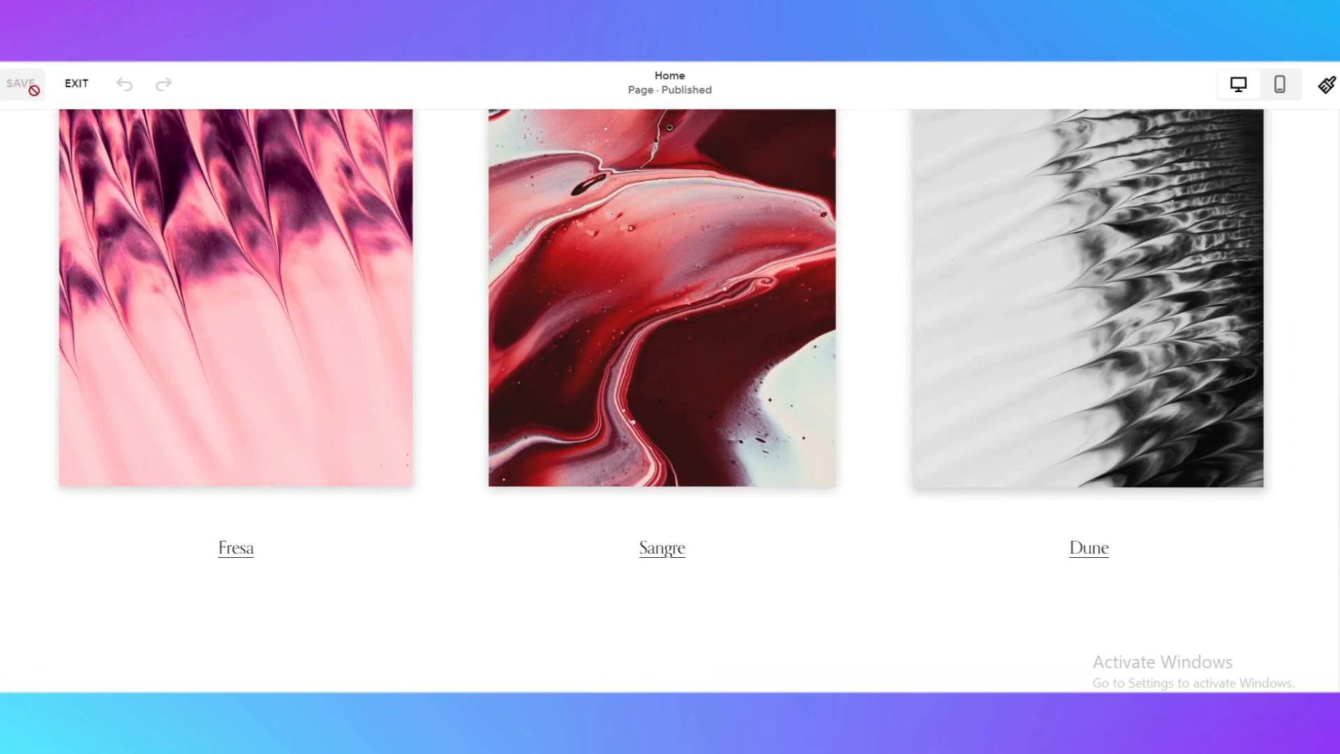
{"action": "left_click", "coordinate": [66, 92]}
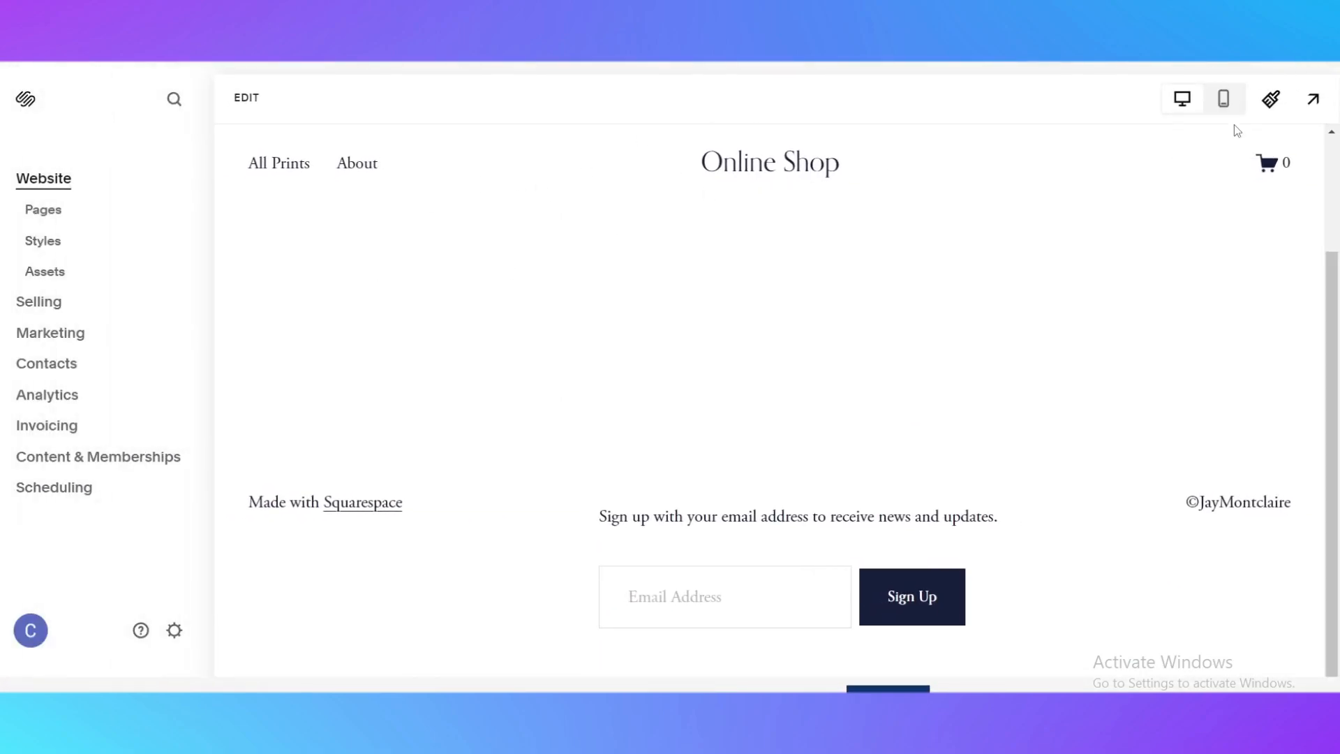
Preview the whole home page in mobile view, and return to the desktop view to check the print images
{"action": "left_click", "coordinate": [1224, 105]}
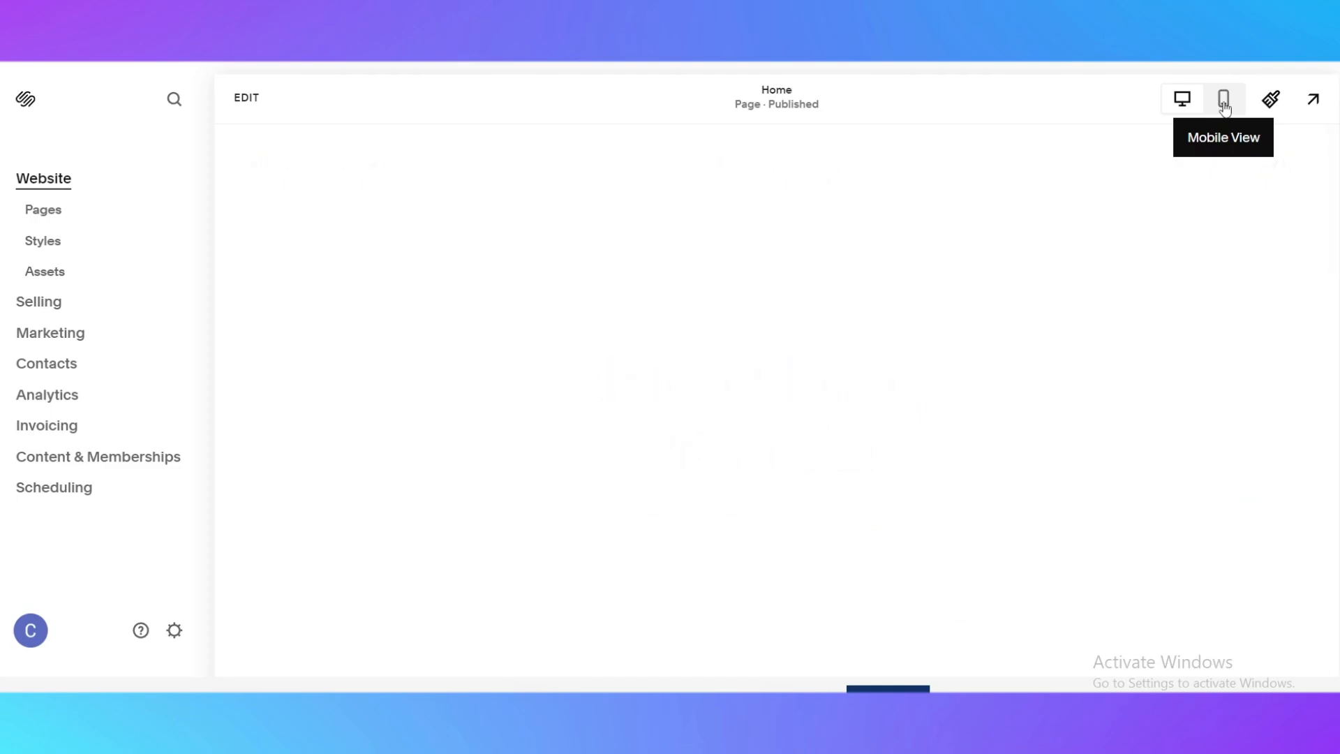
{"action": "scroll", "coordinate": [895, 273], "scroll_direction": "down", "scroll_amount": 20}
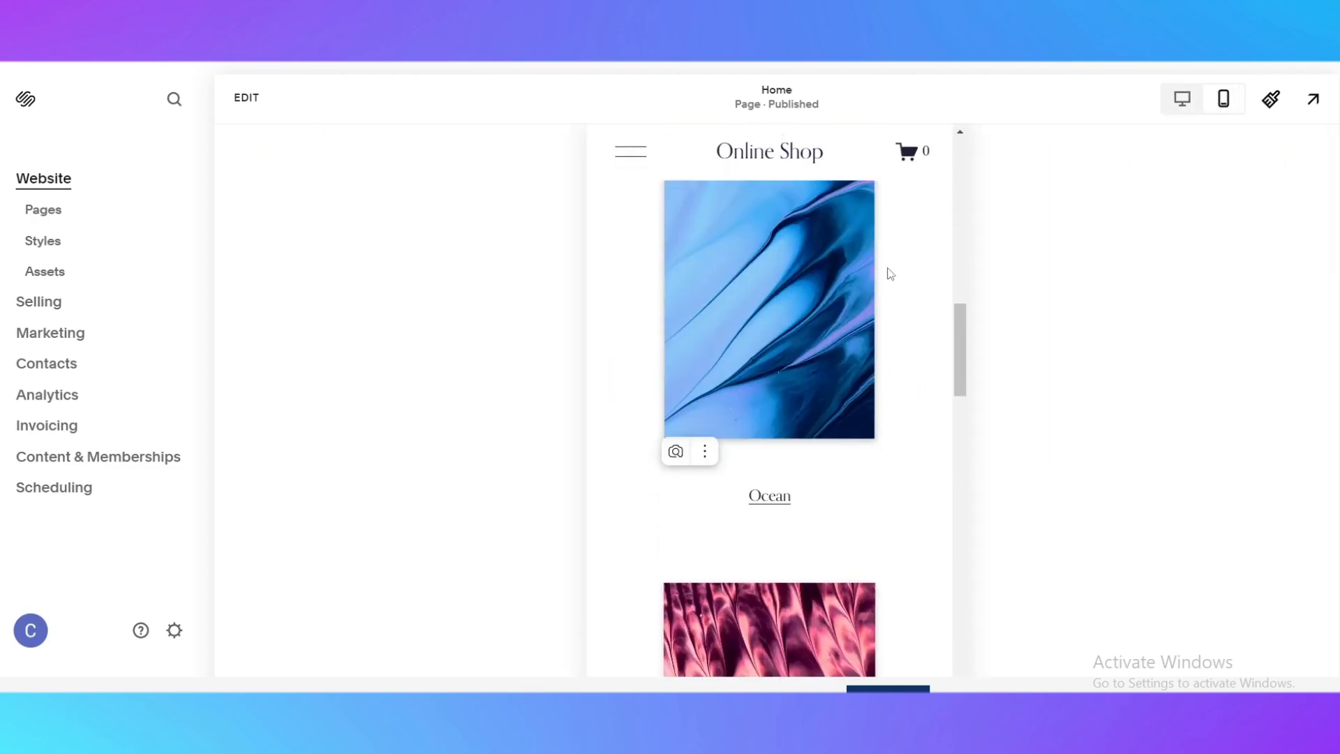
{"action": "scroll", "coordinate": [887, 273], "scroll_direction": "down", "scroll_amount": 15}
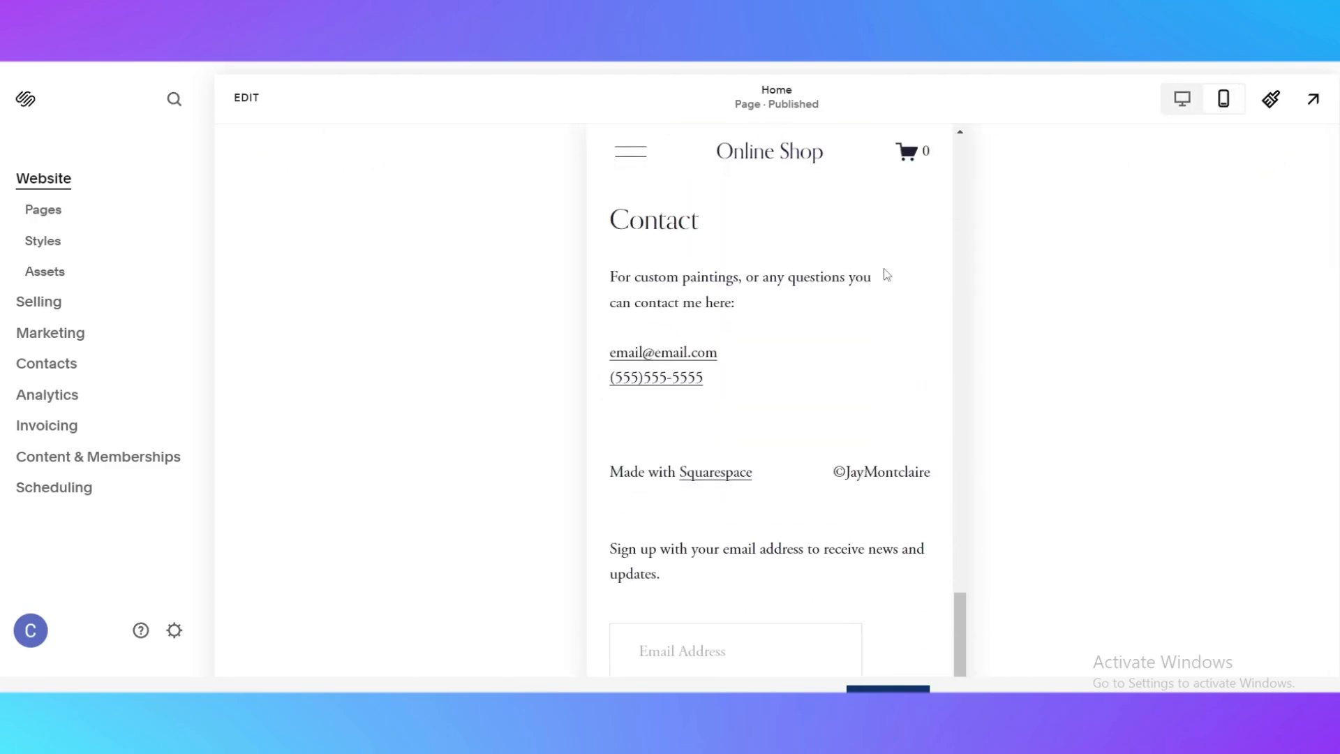
{"action": "scroll", "coordinate": [885, 273], "scroll_direction": "up", "scroll_amount": 15}
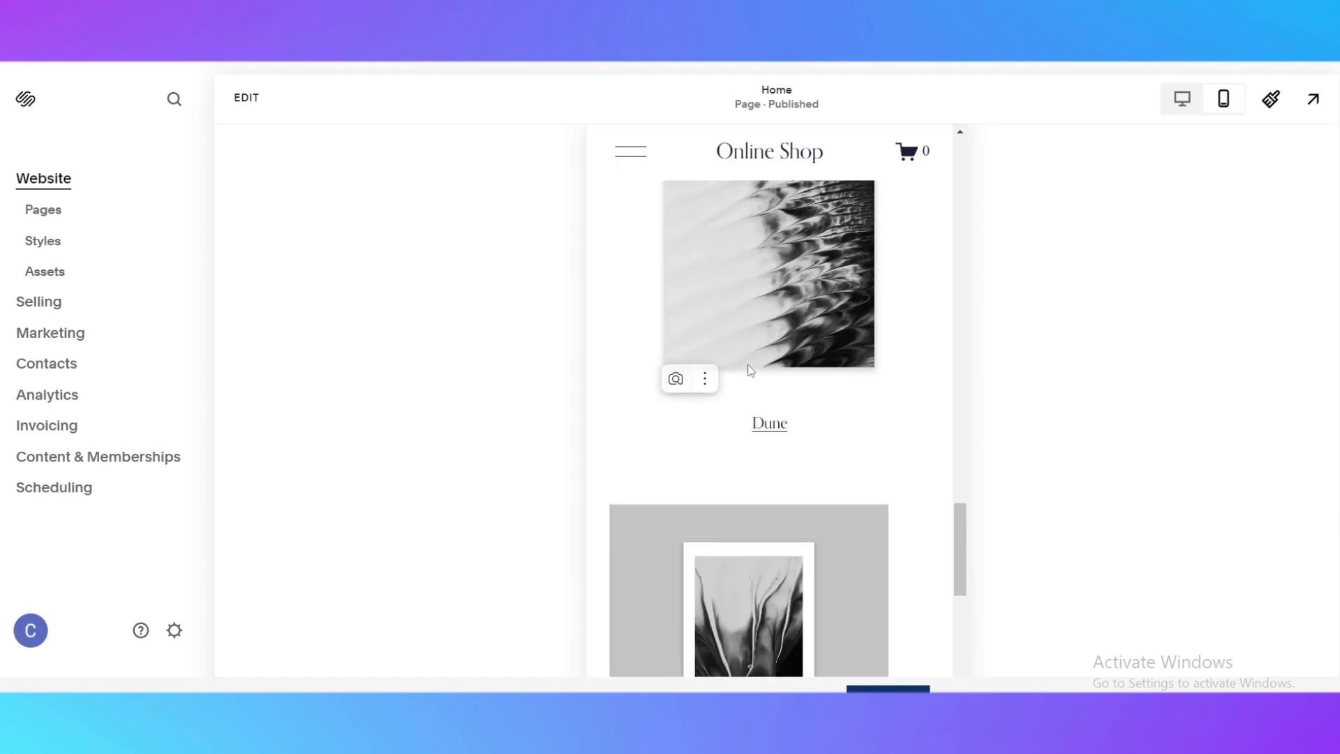
{"action": "scroll", "coordinate": [740, 373], "scroll_direction": "up", "scroll_amount": 10}
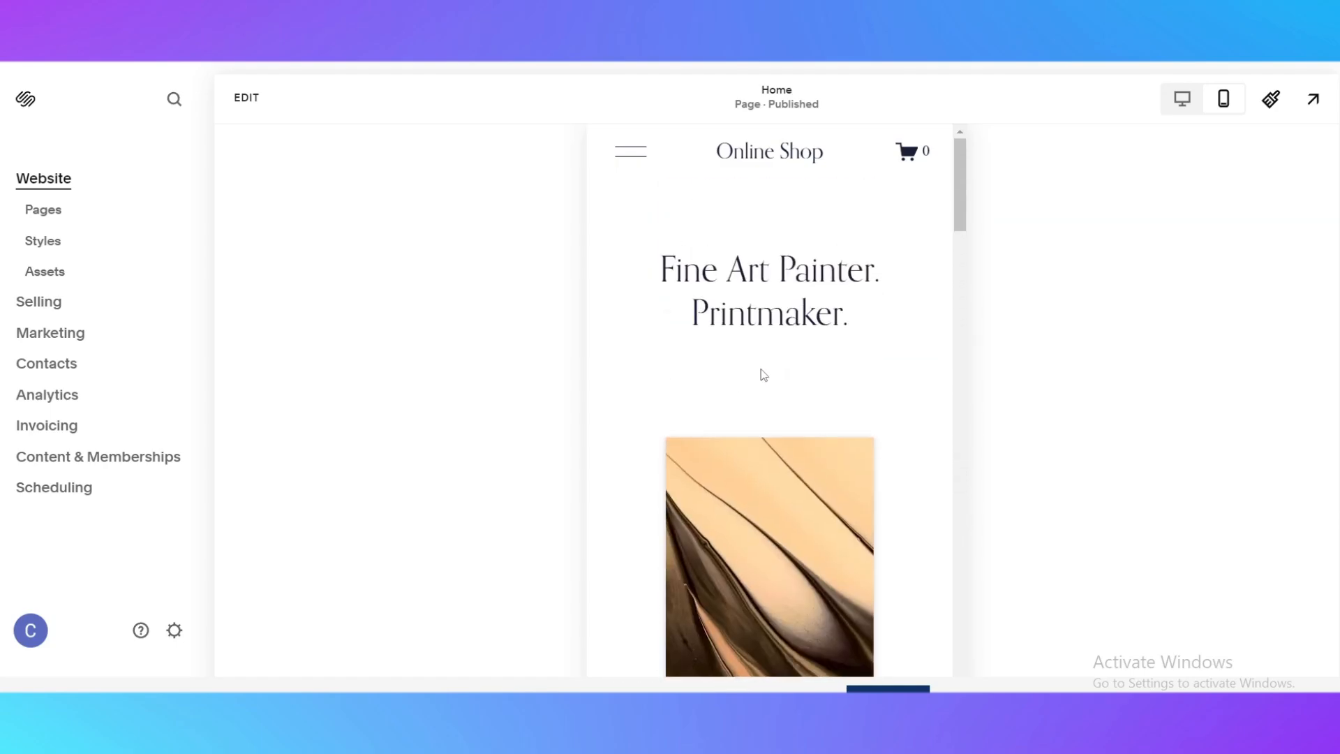
{"action": "left_click", "coordinate": [1181, 99]}
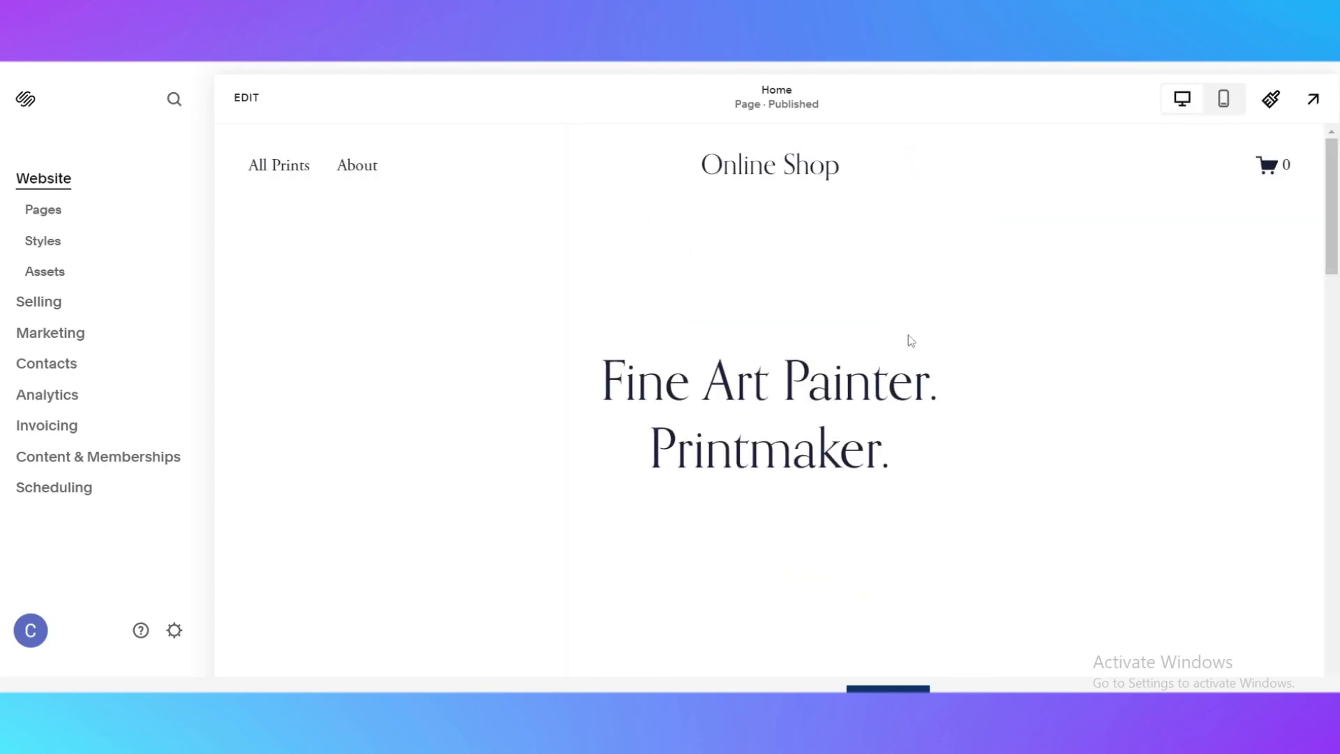
{"action": "scroll", "coordinate": [910, 340], "scroll_direction": "down", "scroll_amount": 5}
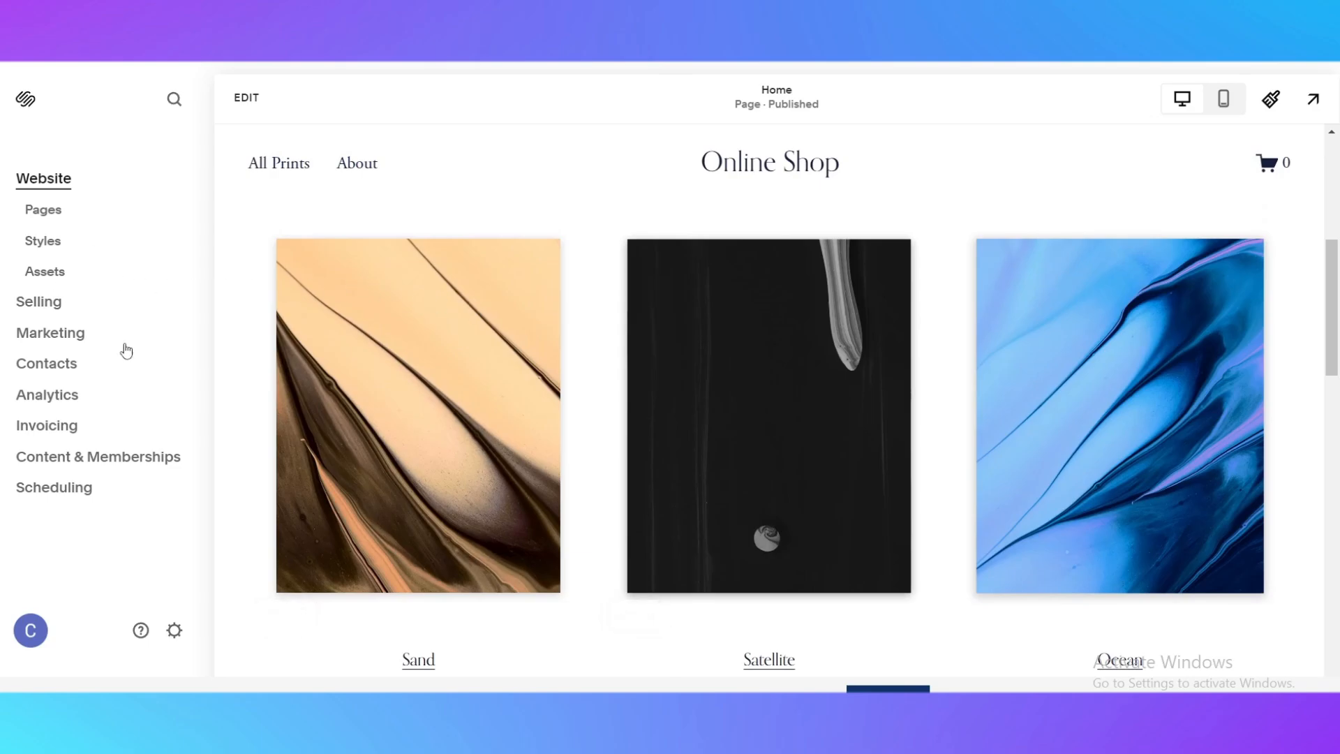
Open the Selling overview and review the store setup tasks and the additional ways to sell
{"action": "left_click", "coordinate": [43, 302]}
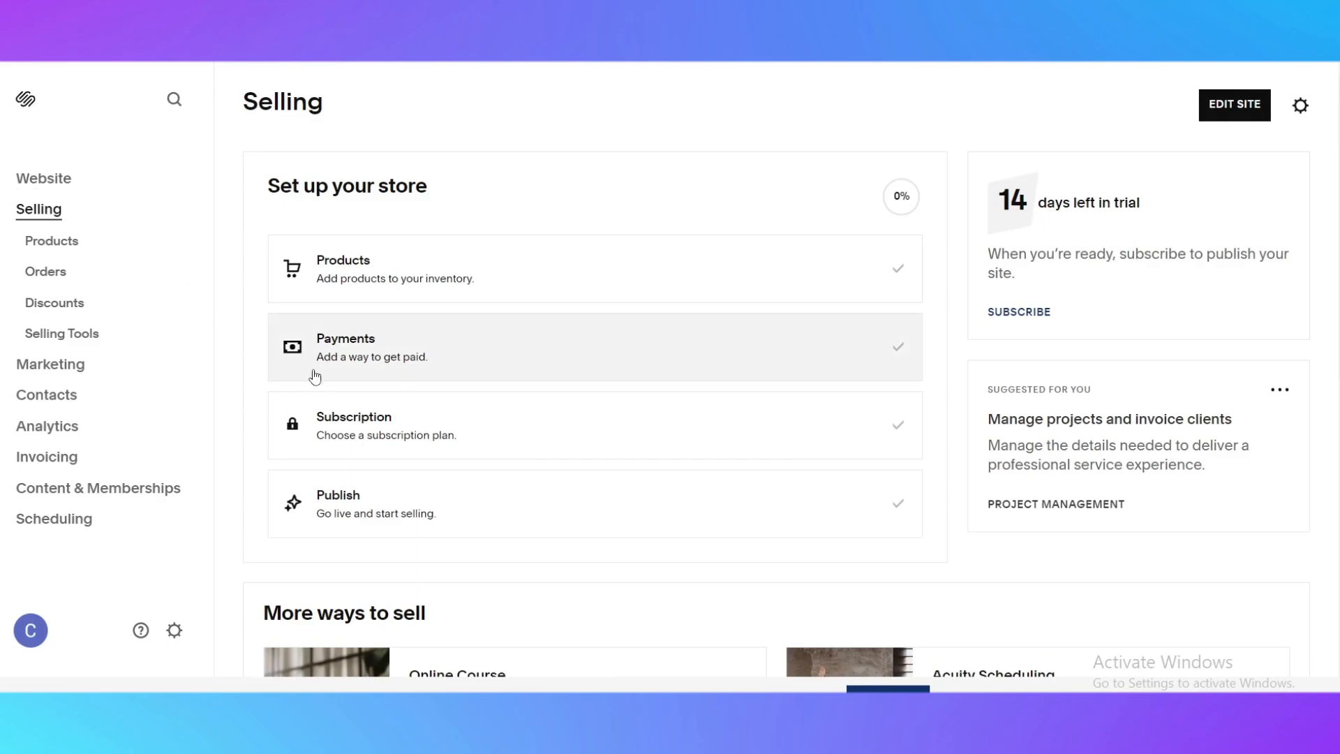
{"action": "scroll", "coordinate": [550, 292], "scroll_direction": "down", "scroll_amount": 6}
{"action": "scroll", "coordinate": [736, 398], "scroll_direction": "up", "scroll_amount": 7}
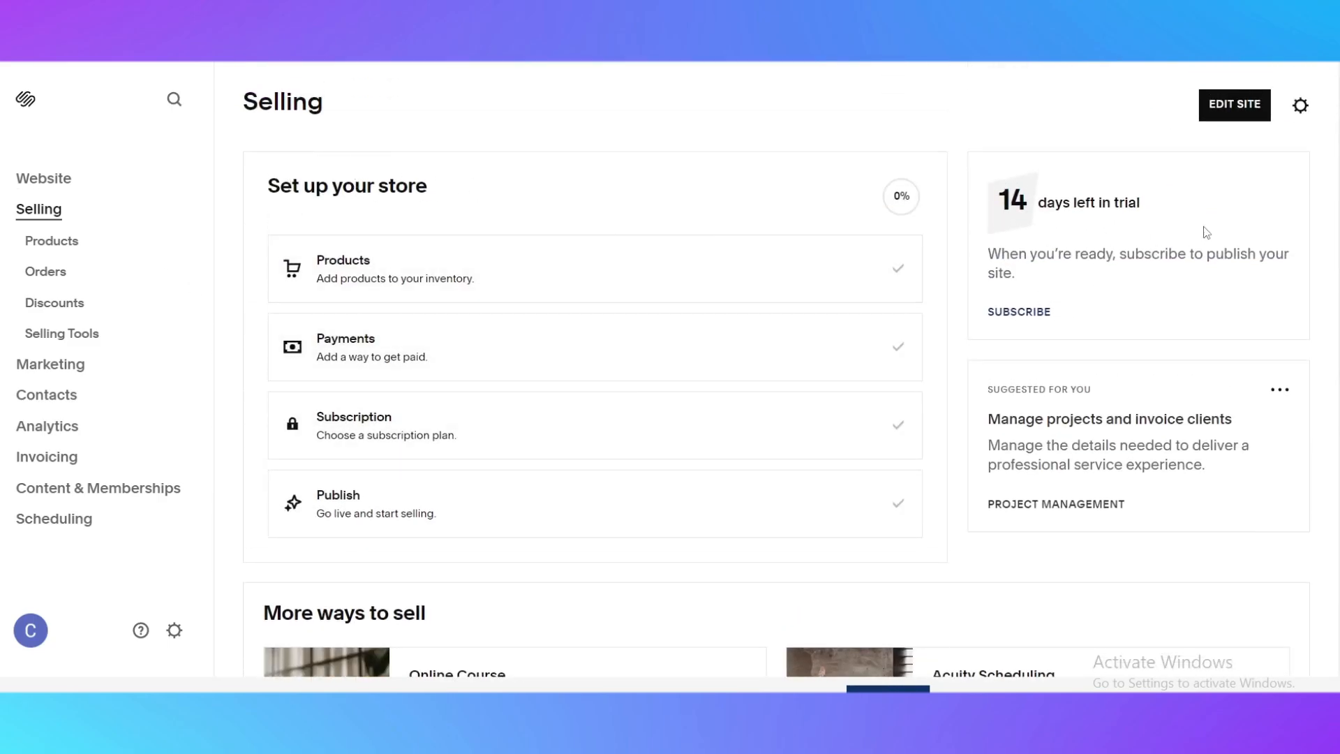
{"action": "scroll", "coordinate": [980, 299], "scroll_direction": "down", "scroll_amount": 3}
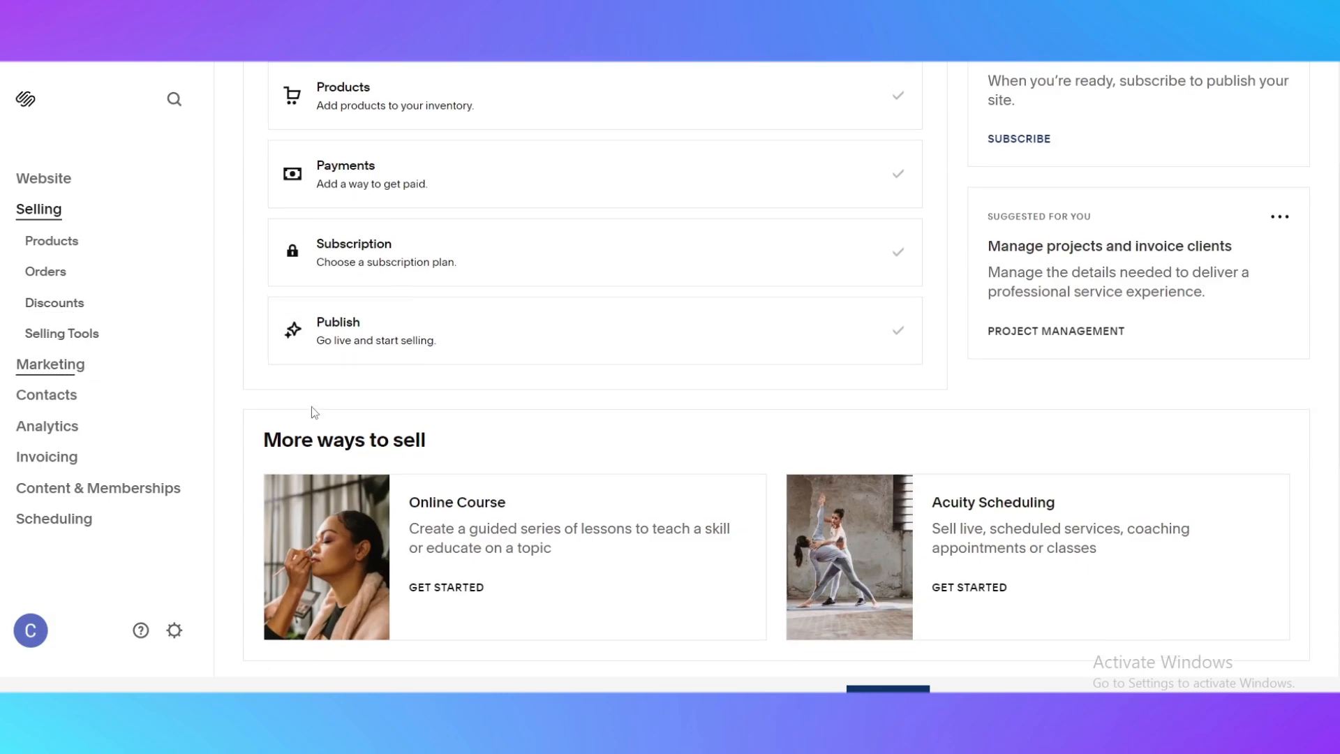
{"action": "scroll", "coordinate": [312, 406], "scroll_direction": "up", "scroll_amount": 3}
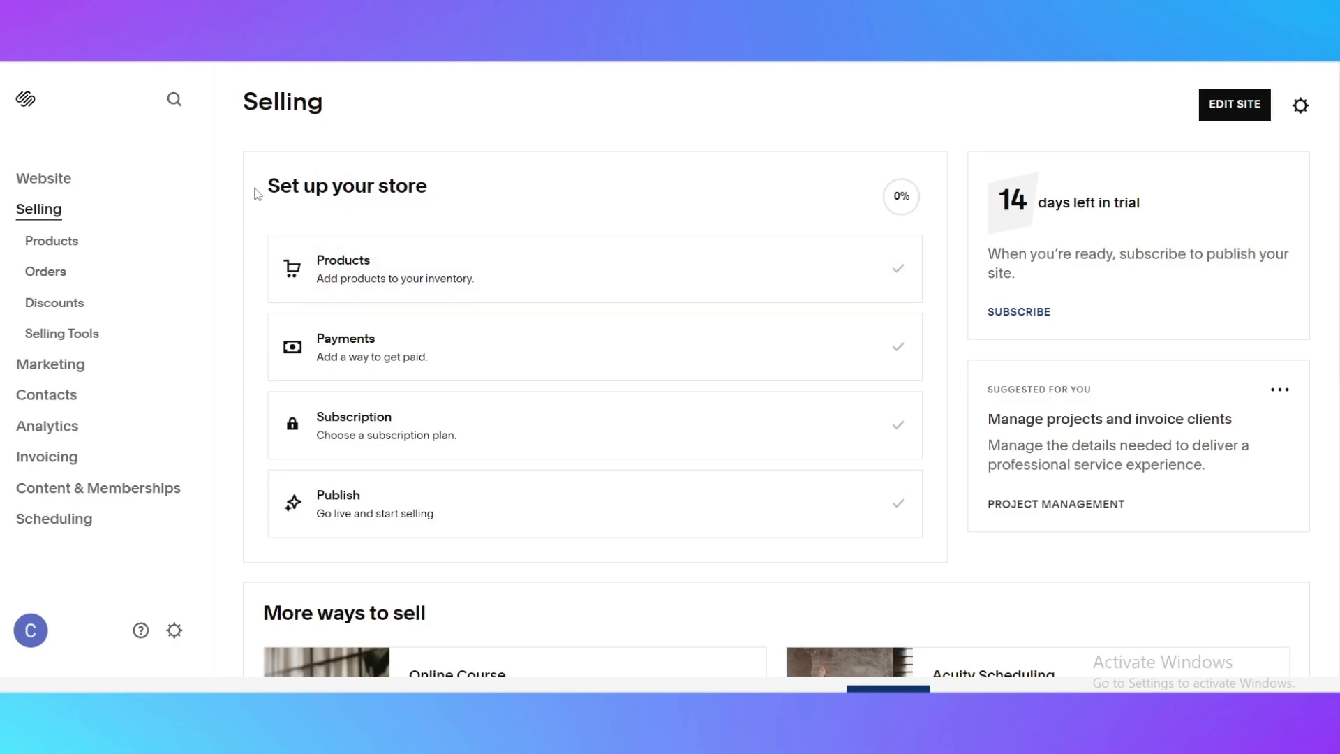
Start the first product as a physical product, name it Onion, and continue to the inventory setup without an image
{"action": "left_click", "coordinate": [385, 281]}
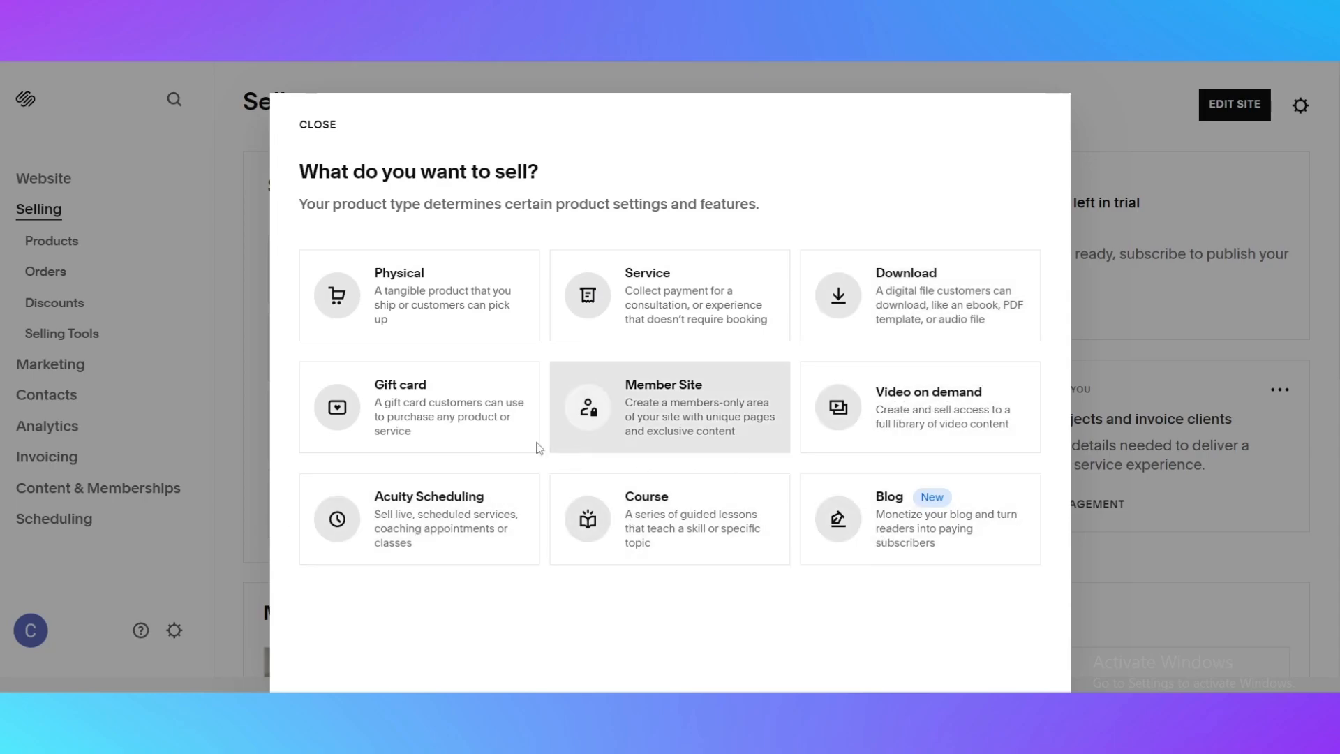
{"action": "left_click", "coordinate": [416, 296]}
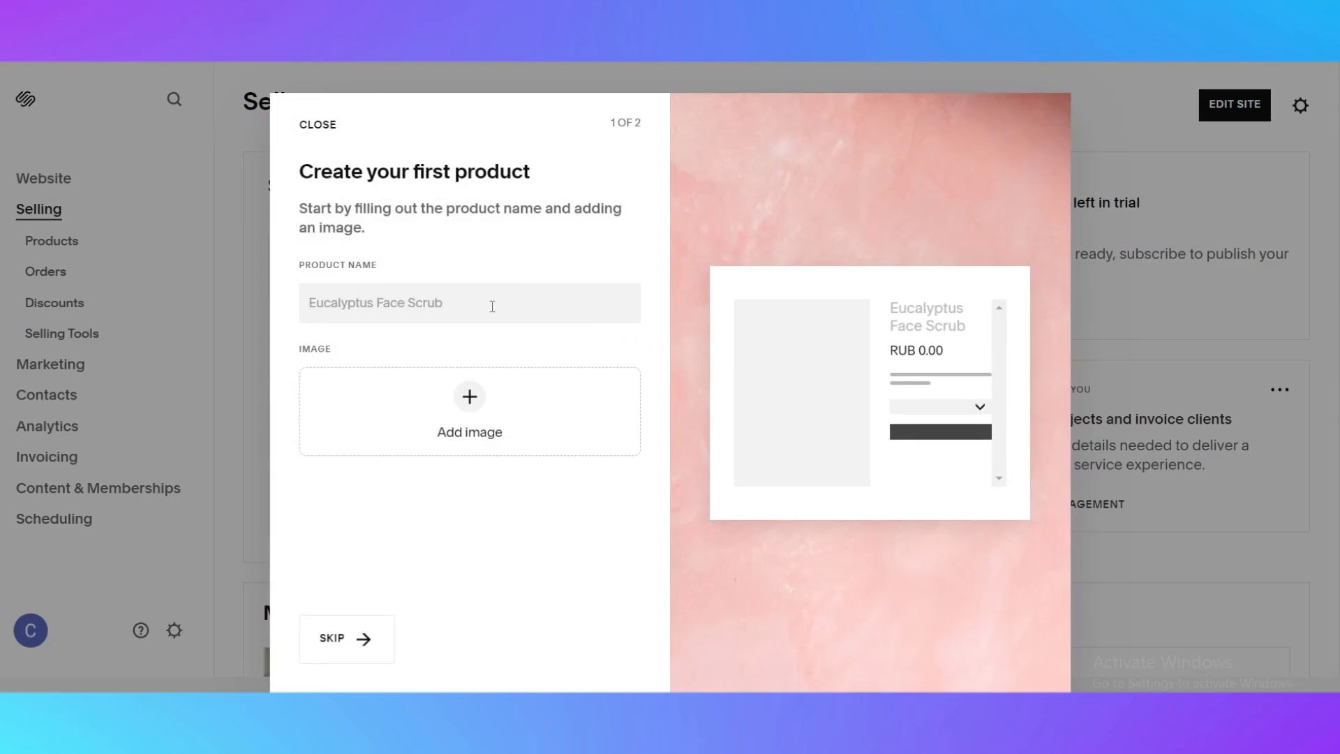
{"action": "left_click", "coordinate": [457, 307]}
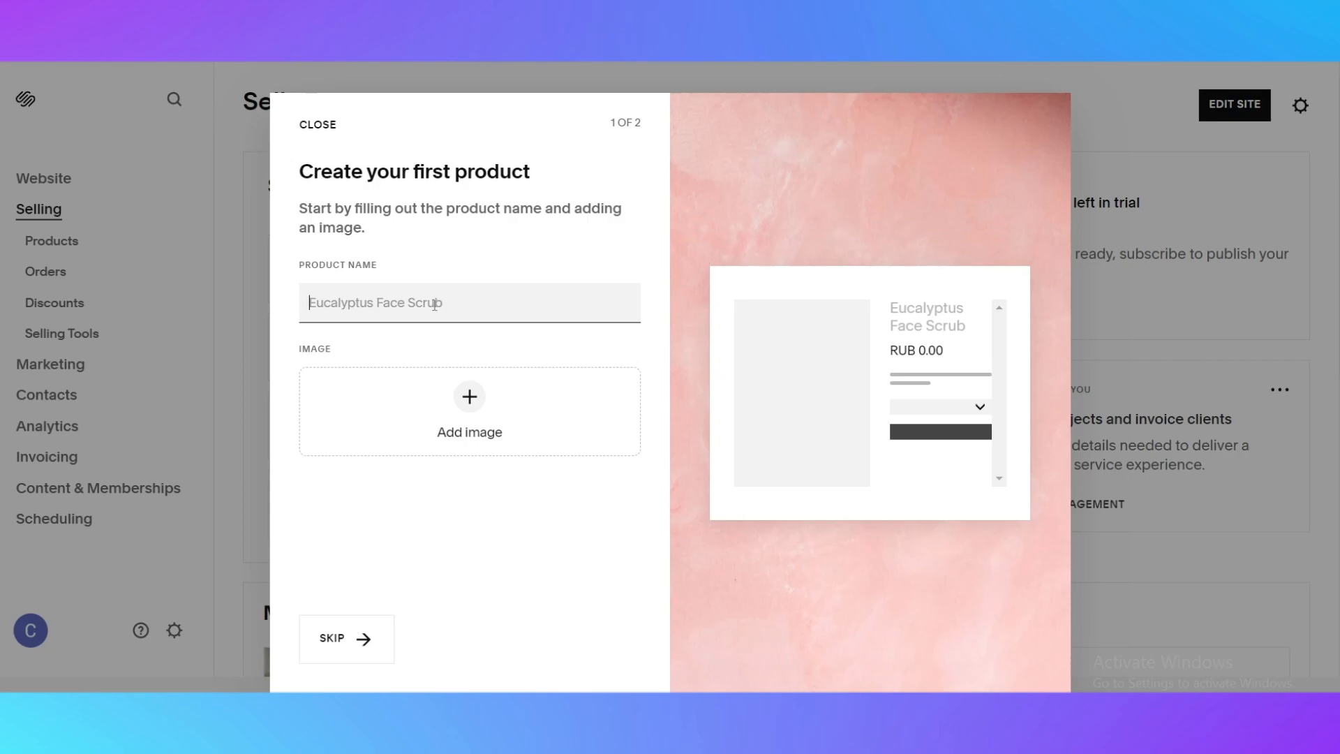
{"action": "type", "text": "Onin"}
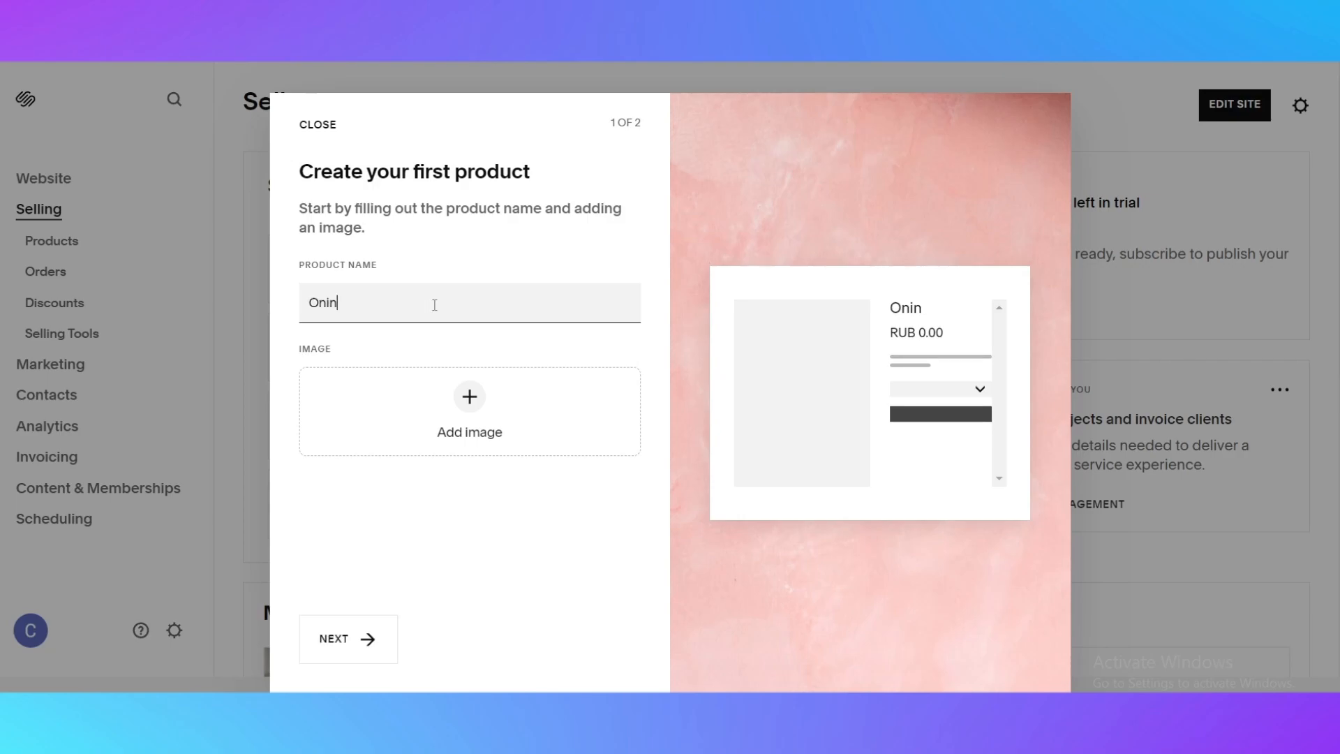
{"action": "key", "text": "BackSpace"}
{"action": "type", "text": "on"}
{"action": "left_click", "coordinate": [344, 639]}
Set the price to RUB 50.00, turn off unlimited stock with a stock of 100, and continue to the additional product details
{"action": "left_click", "coordinate": [610, 251]}
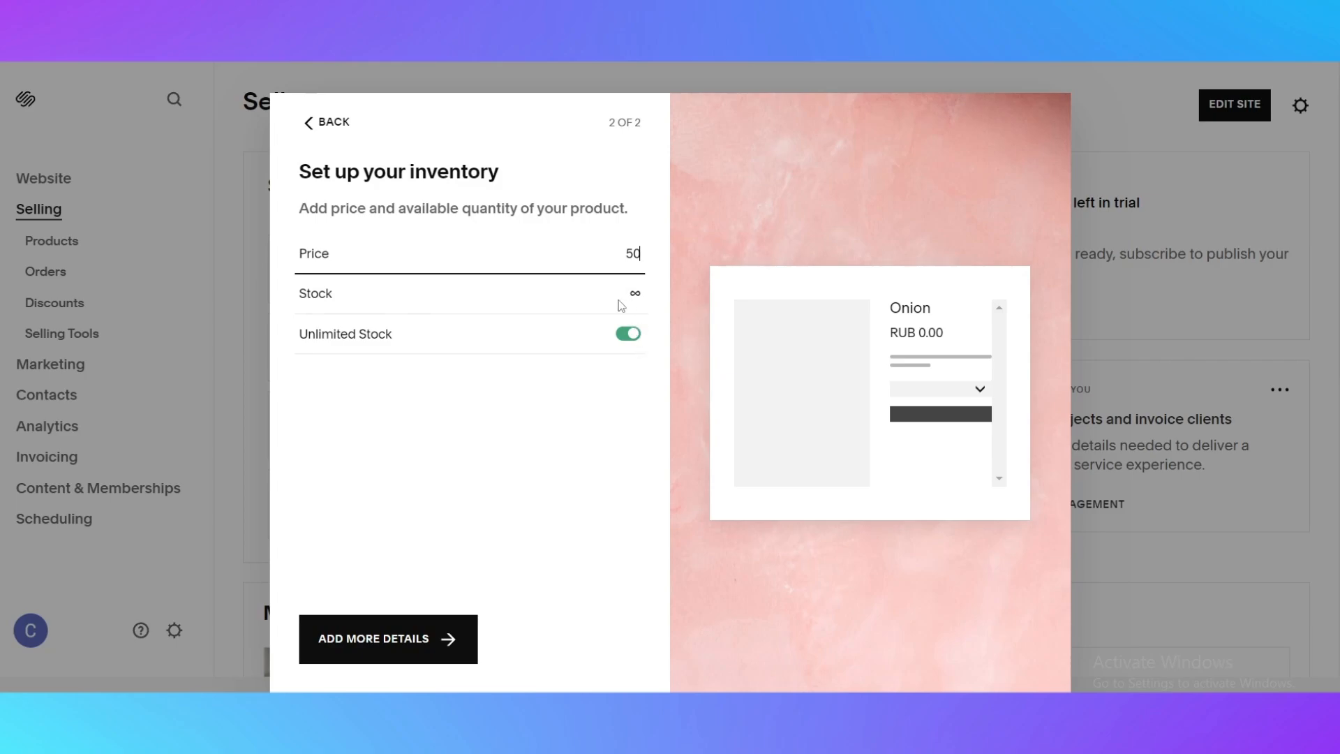
{"action": "left_click", "coordinate": [420, 393]}
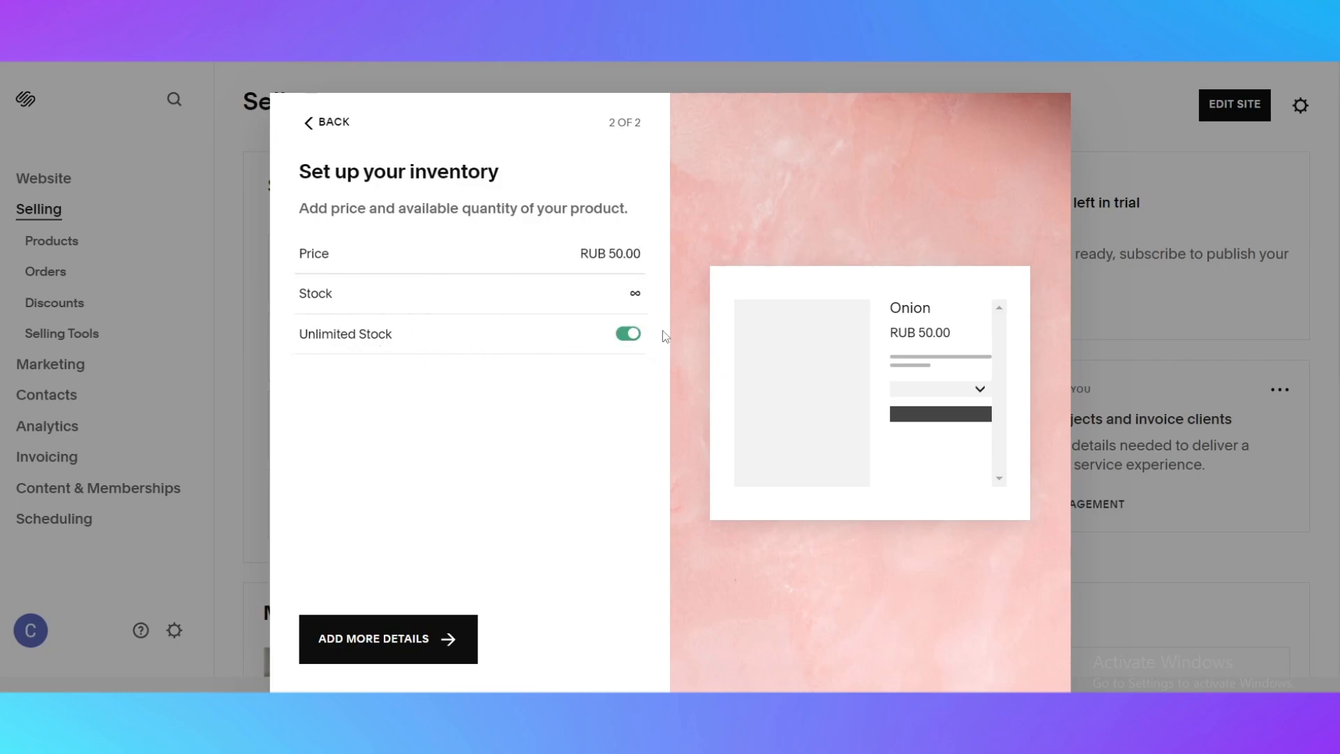
{"action": "left_click", "coordinate": [628, 333]}
{"action": "left_click", "coordinate": [623, 294]}
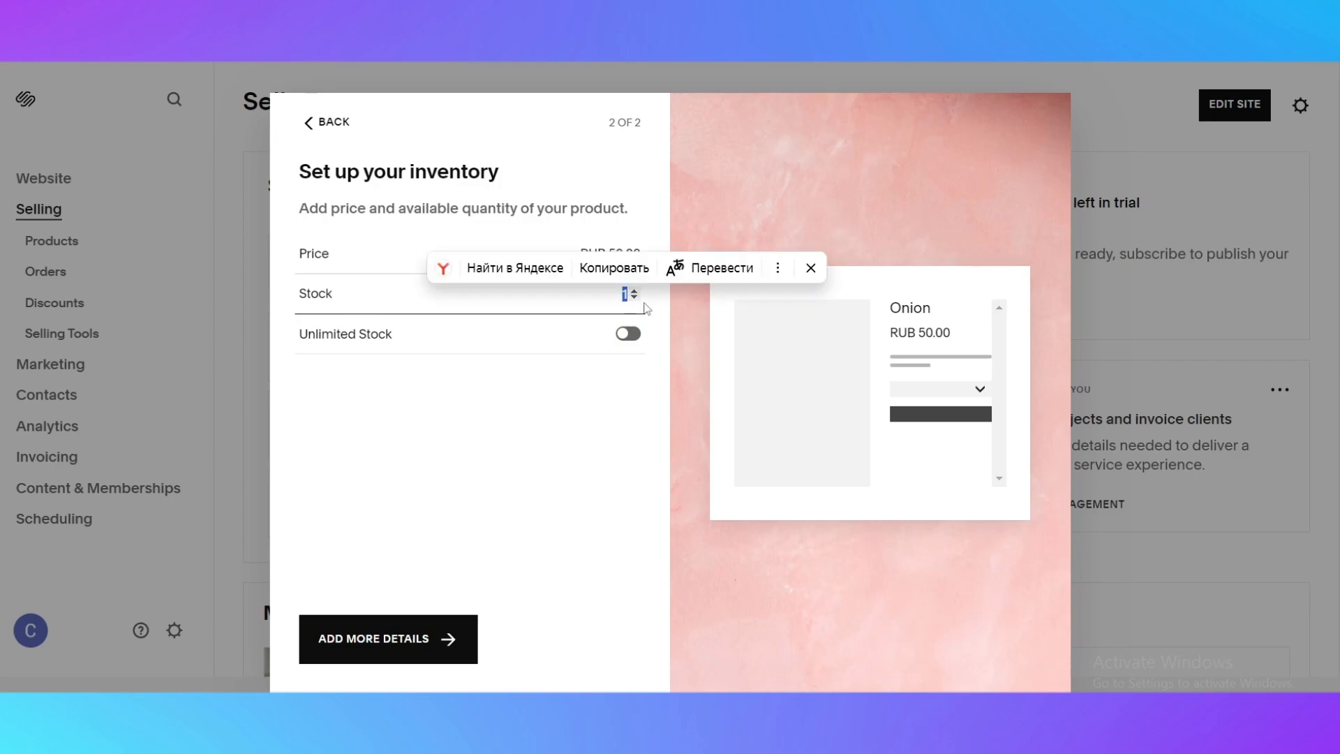
{"action": "type", "text": "100"}
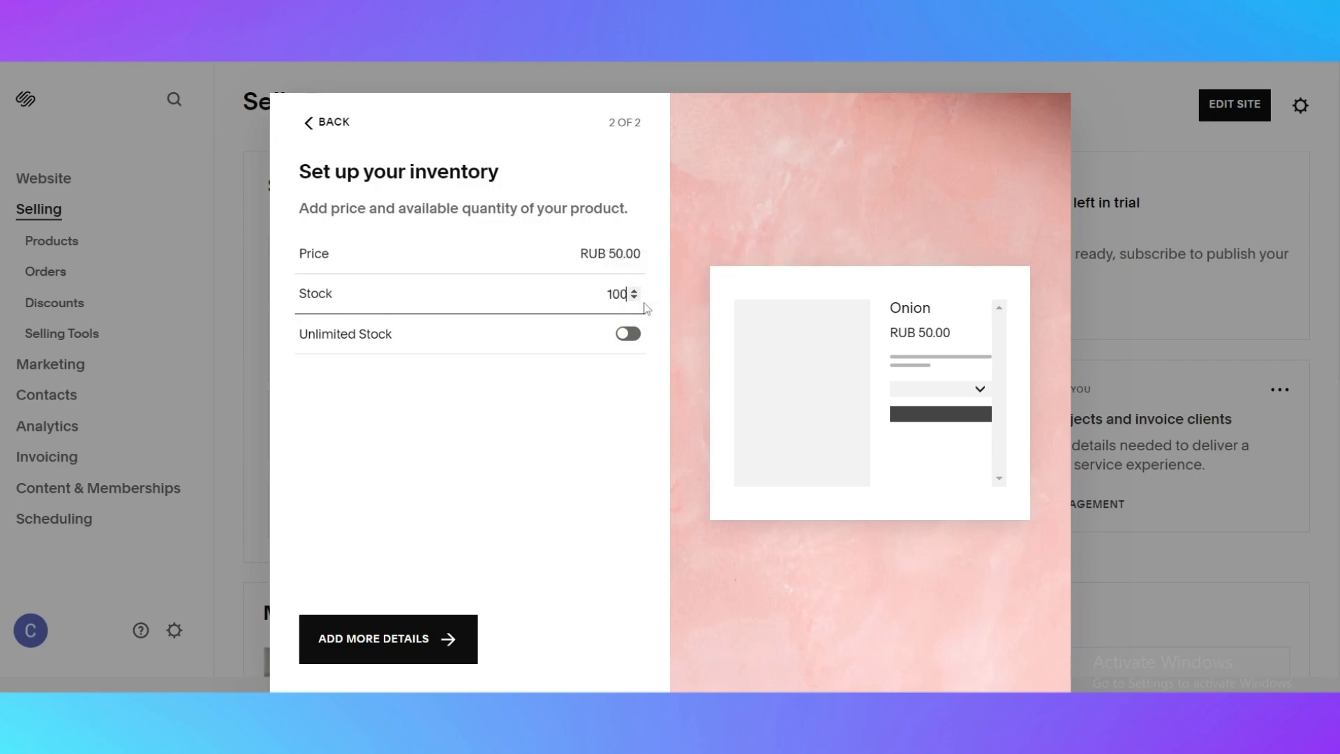
{"action": "left_click", "coordinate": [443, 637]}
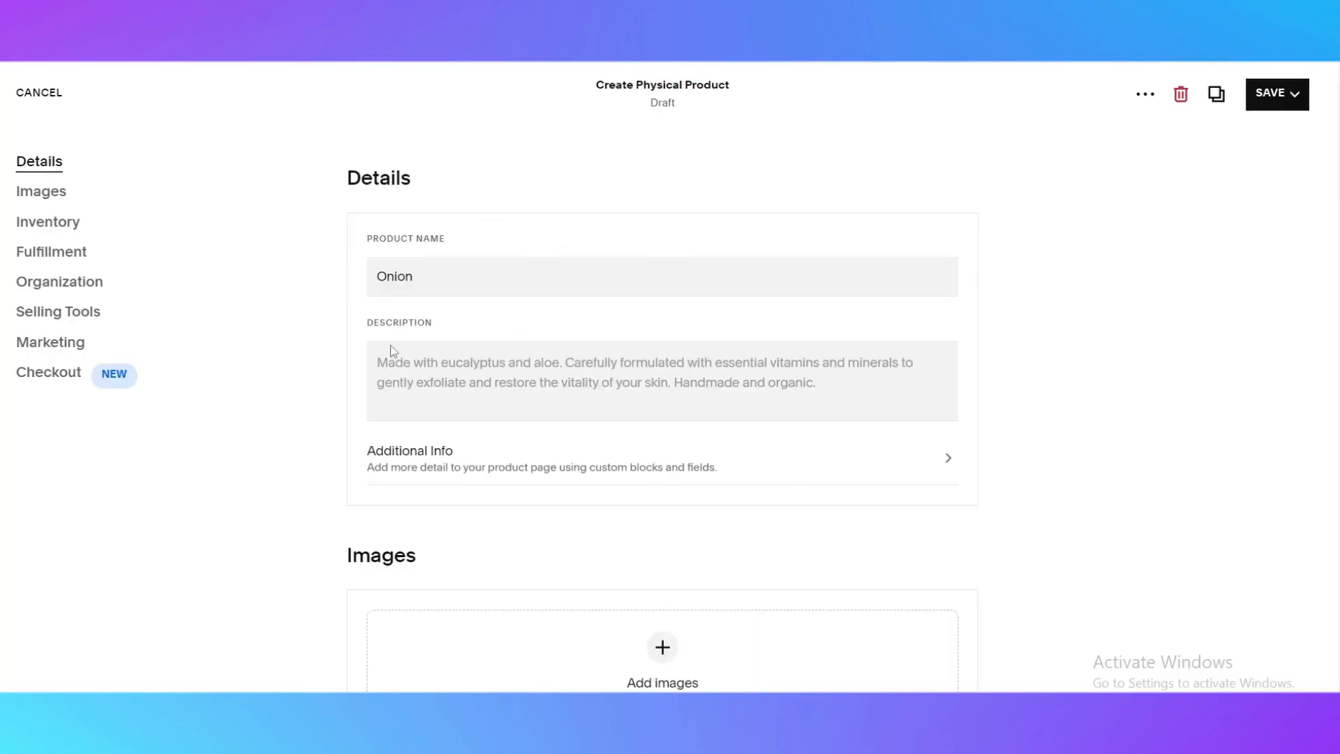
Review the product's description, images and inventory fields, and look at the On Sale option without leaving it enabled
{"action": "scroll", "coordinate": [556, 355], "scroll_direction": "down", "scroll_amount": 5}
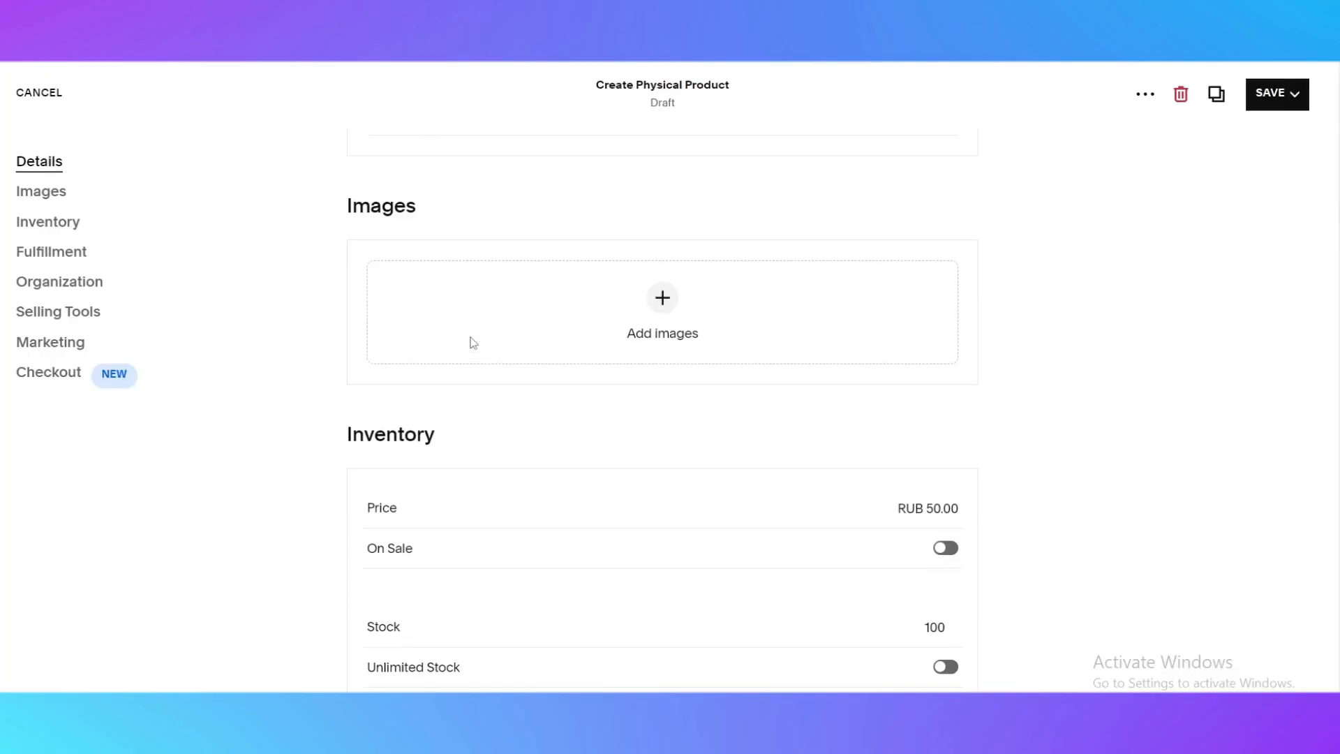
{"action": "scroll", "coordinate": [658, 425], "scroll_direction": "up", "scroll_amount": 5}
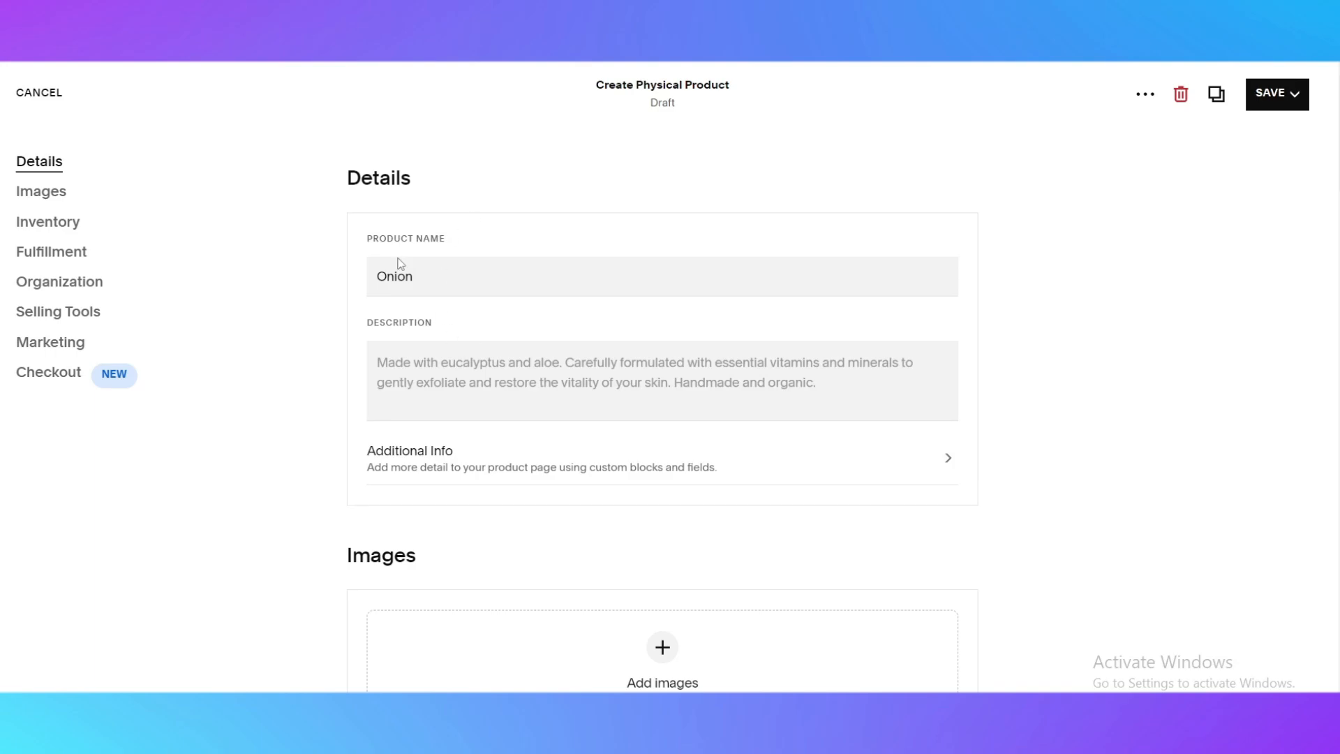
{"action": "left_click_drag", "start_coordinate": [365, 324], "coordinate": [490, 328]}
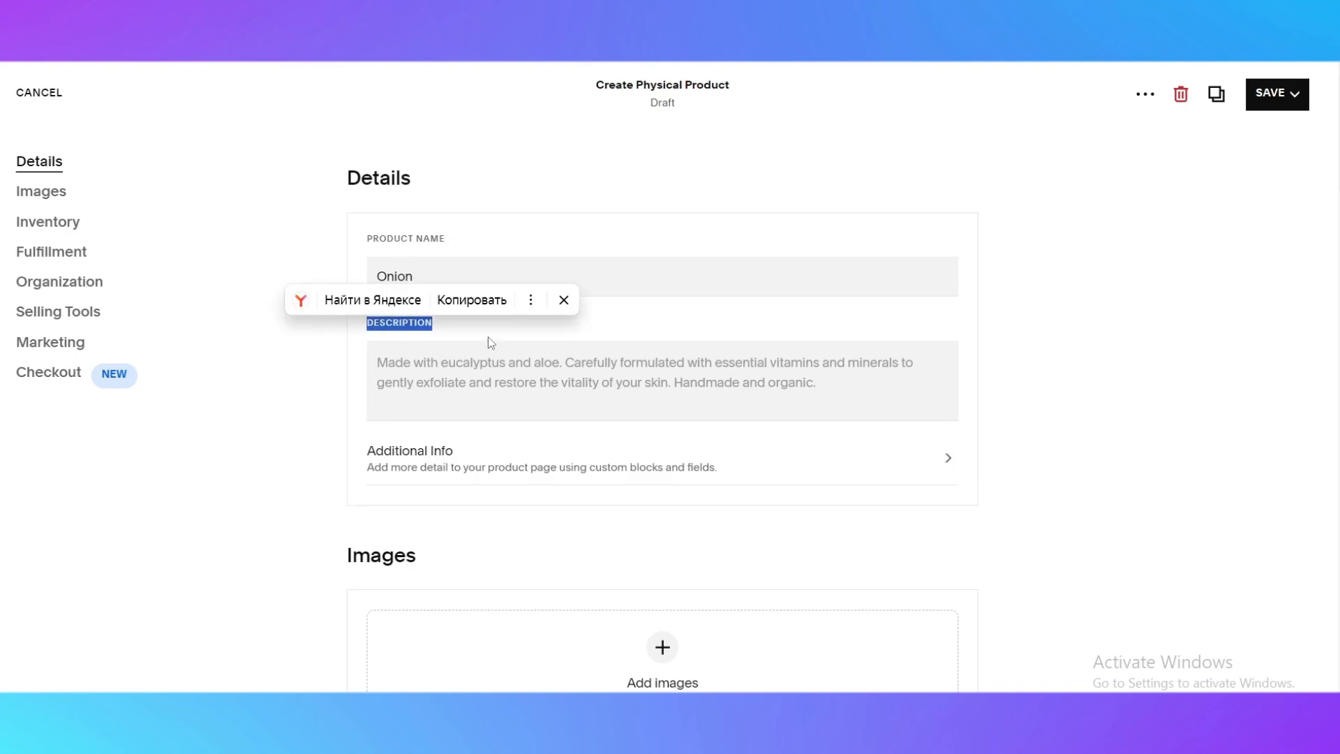
{"action": "left_click", "coordinate": [469, 384]}
{"action": "scroll", "coordinate": [428, 401], "scroll_direction": "down", "scroll_amount": 8}
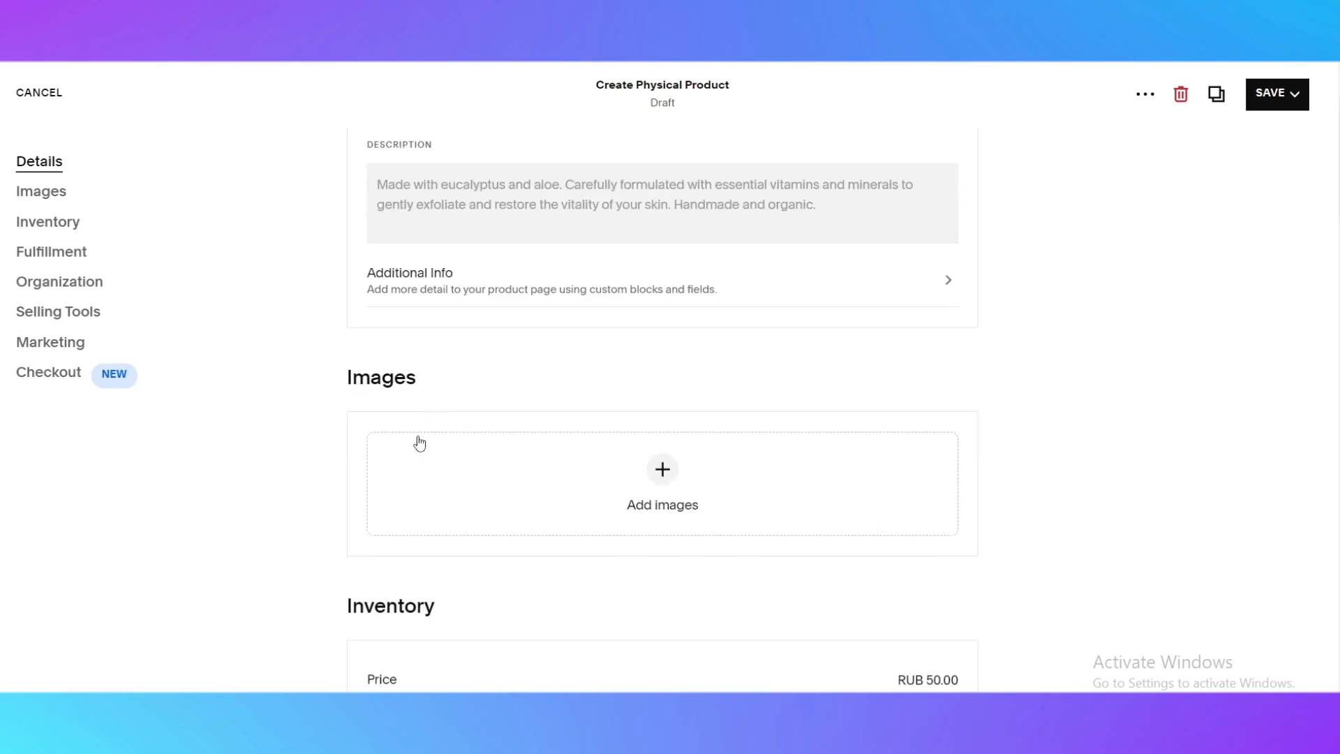
{"action": "scroll", "coordinate": [502, 335], "scroll_direction": "up", "scroll_amount": 5}
{"action": "scroll", "coordinate": [479, 413], "scroll_direction": "down", "scroll_amount": 4}
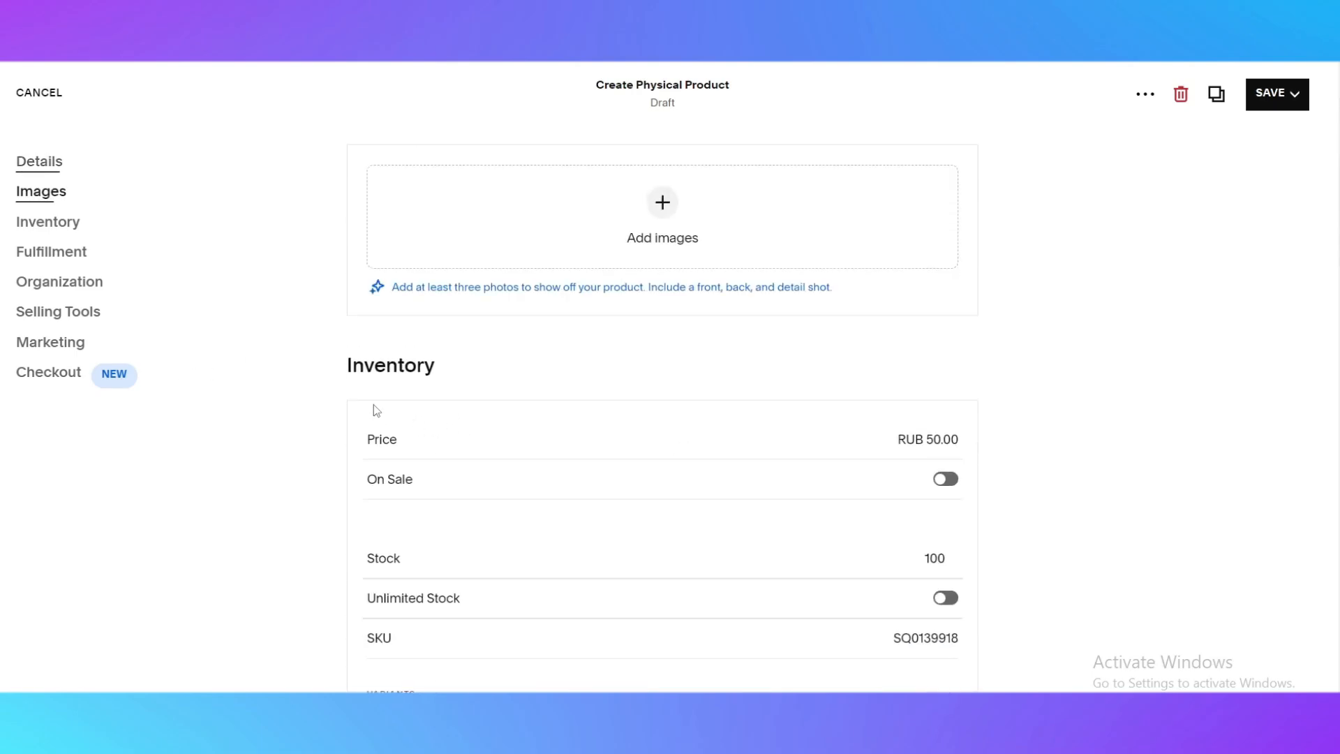
{"action": "scroll", "coordinate": [924, 463], "scroll_direction": "down", "scroll_amount": 1}
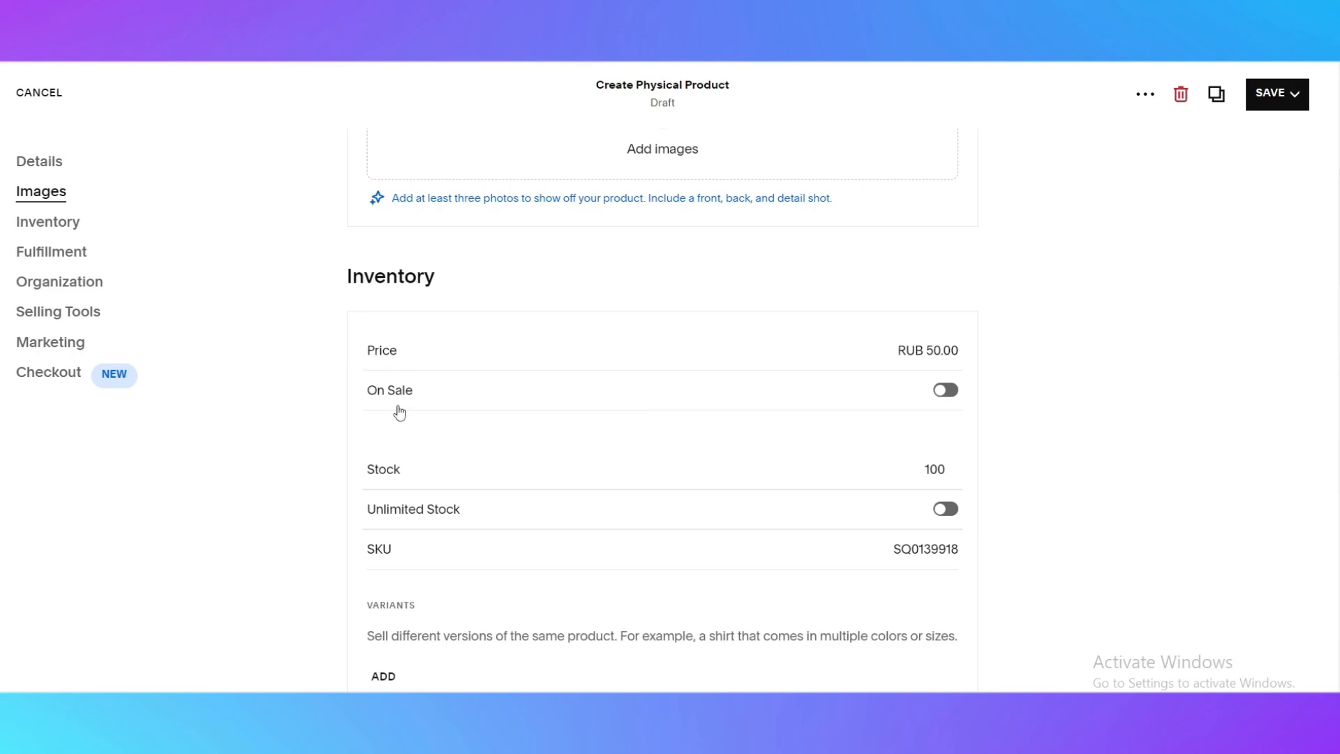
{"action": "left_click", "coordinate": [943, 393]}
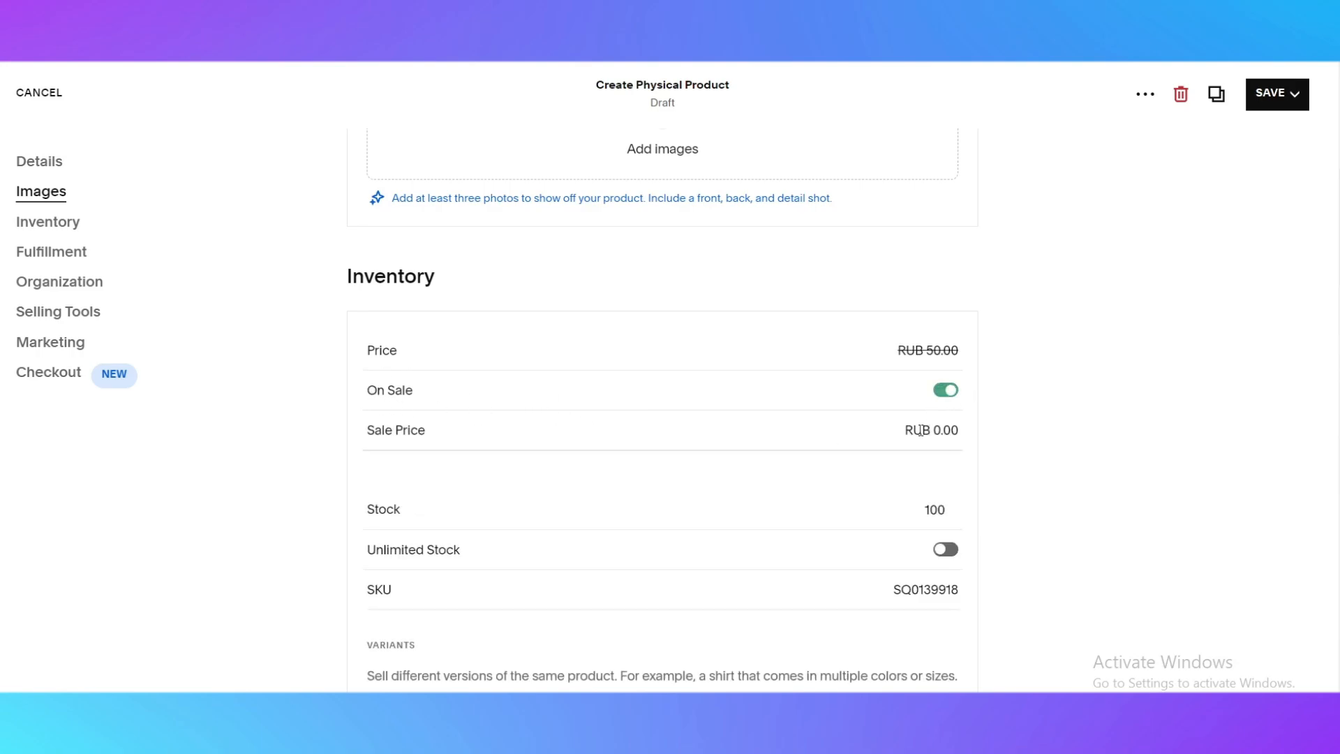
{"action": "left_click", "coordinate": [946, 392]}
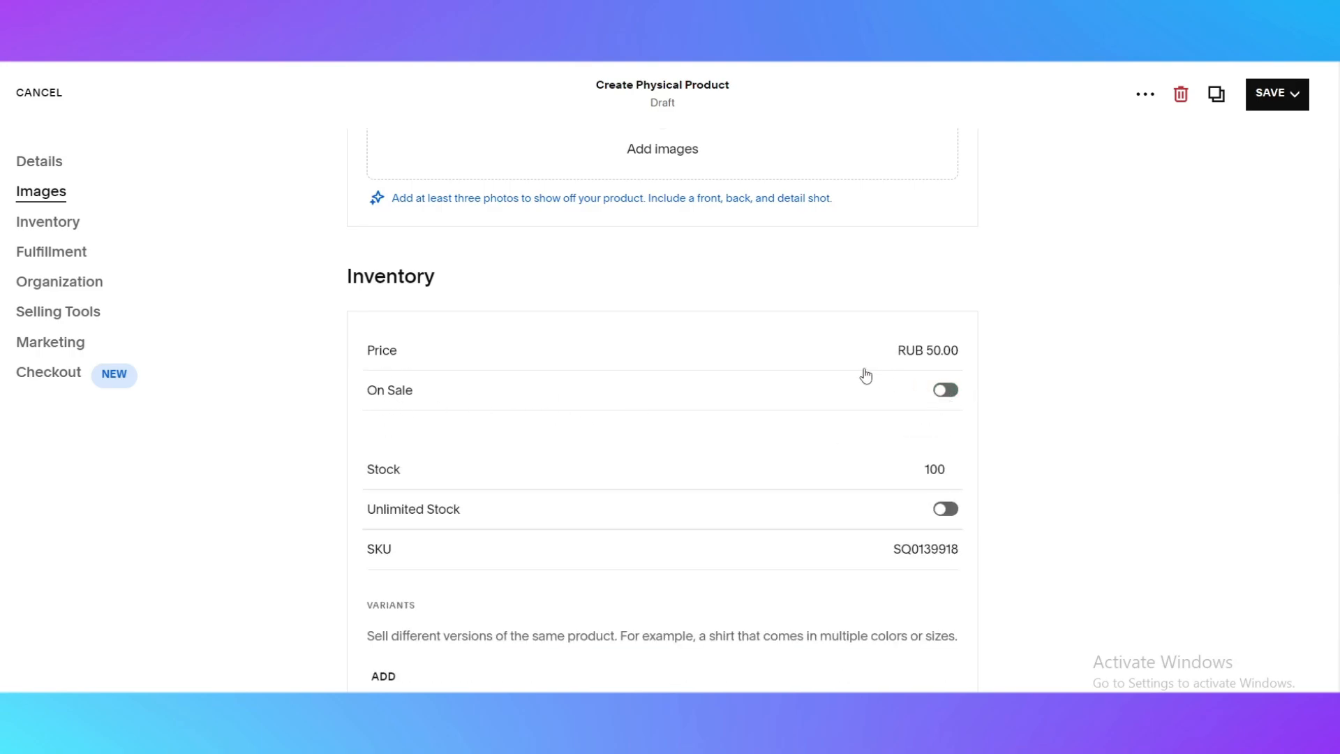
Examine the SKU and variants settings of the product down to its fulfillment options, without changing them
{"action": "scroll", "coordinate": [653, 448], "scroll_direction": "down", "scroll_amount": 2}
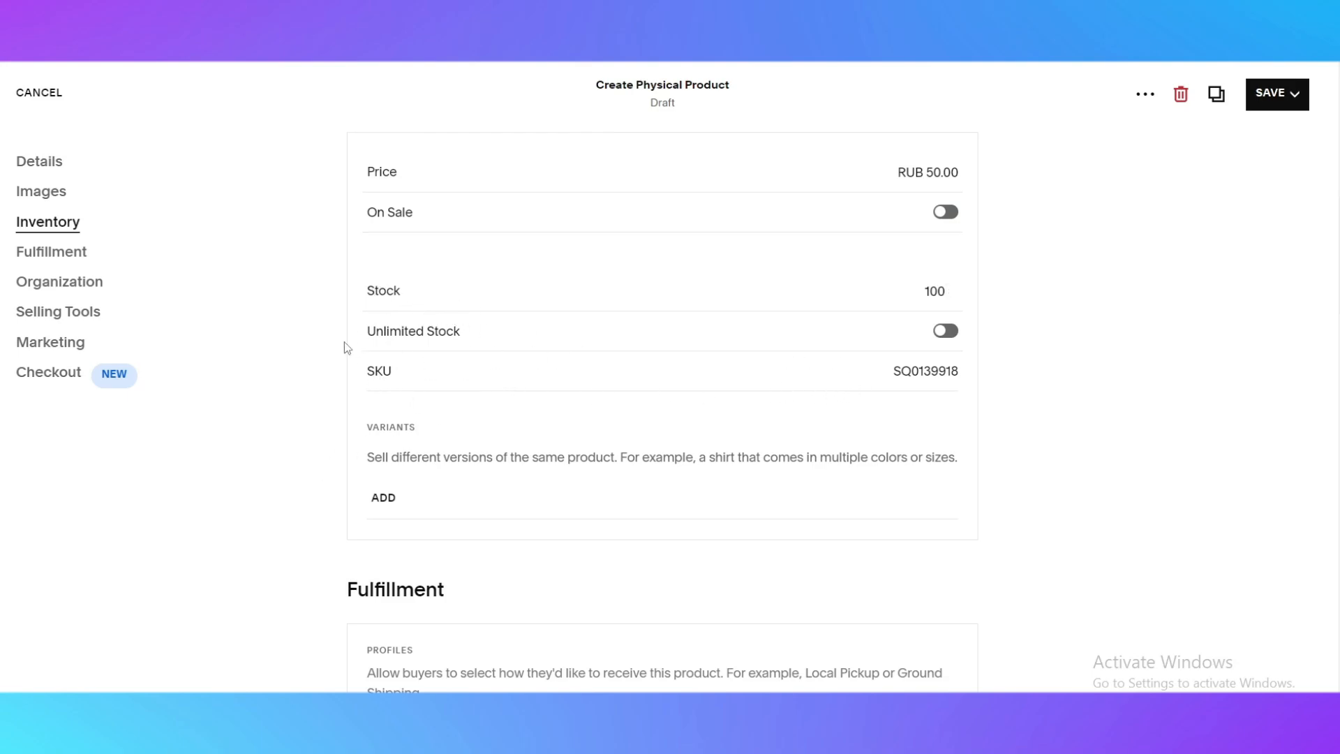
{"action": "left_click", "coordinate": [867, 370]}
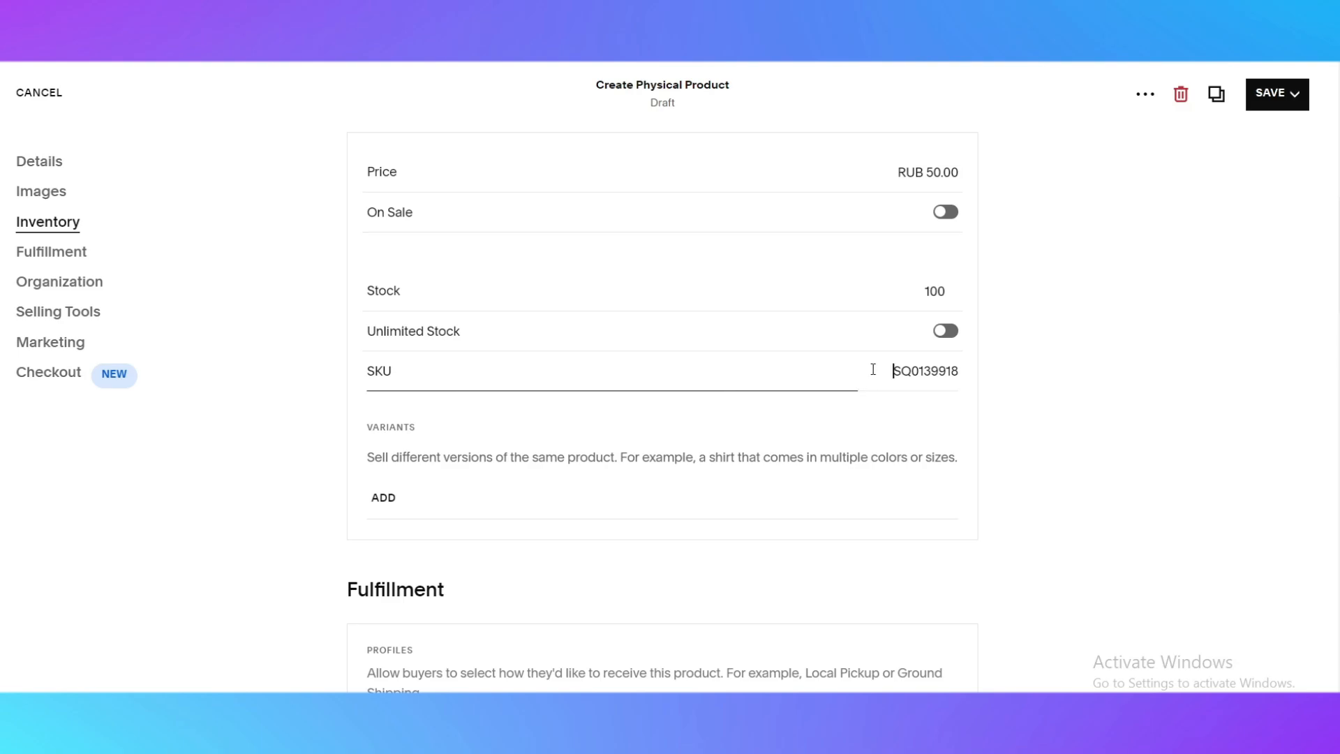
{"action": "left_click_drag", "start_coordinate": [954, 369], "coordinate": [846, 366]}
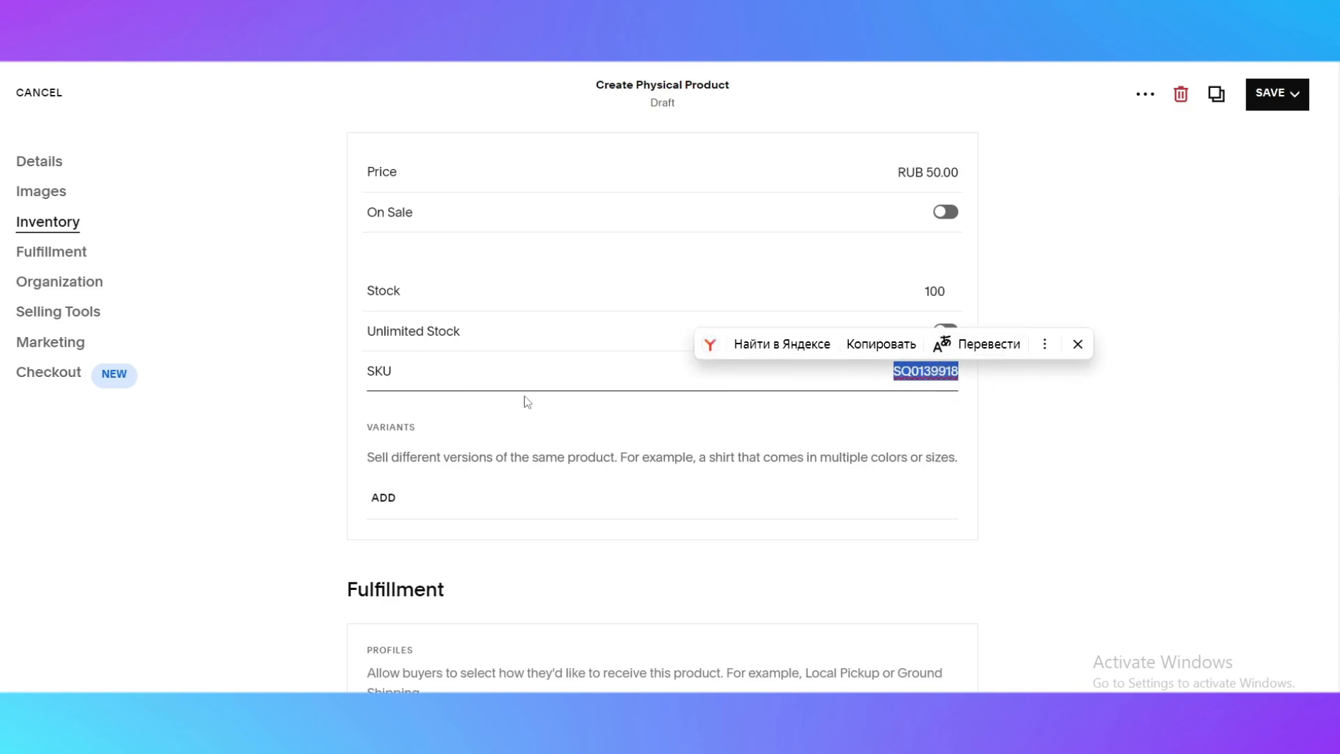
{"action": "scroll", "coordinate": [524, 398], "scroll_direction": "down", "scroll_amount": 3}
{"action": "scroll", "coordinate": [622, 277], "scroll_direction": "down", "scroll_amount": 2}
{"action": "scroll", "coordinate": [643, 302], "scroll_direction": "up", "scroll_amount": 2}
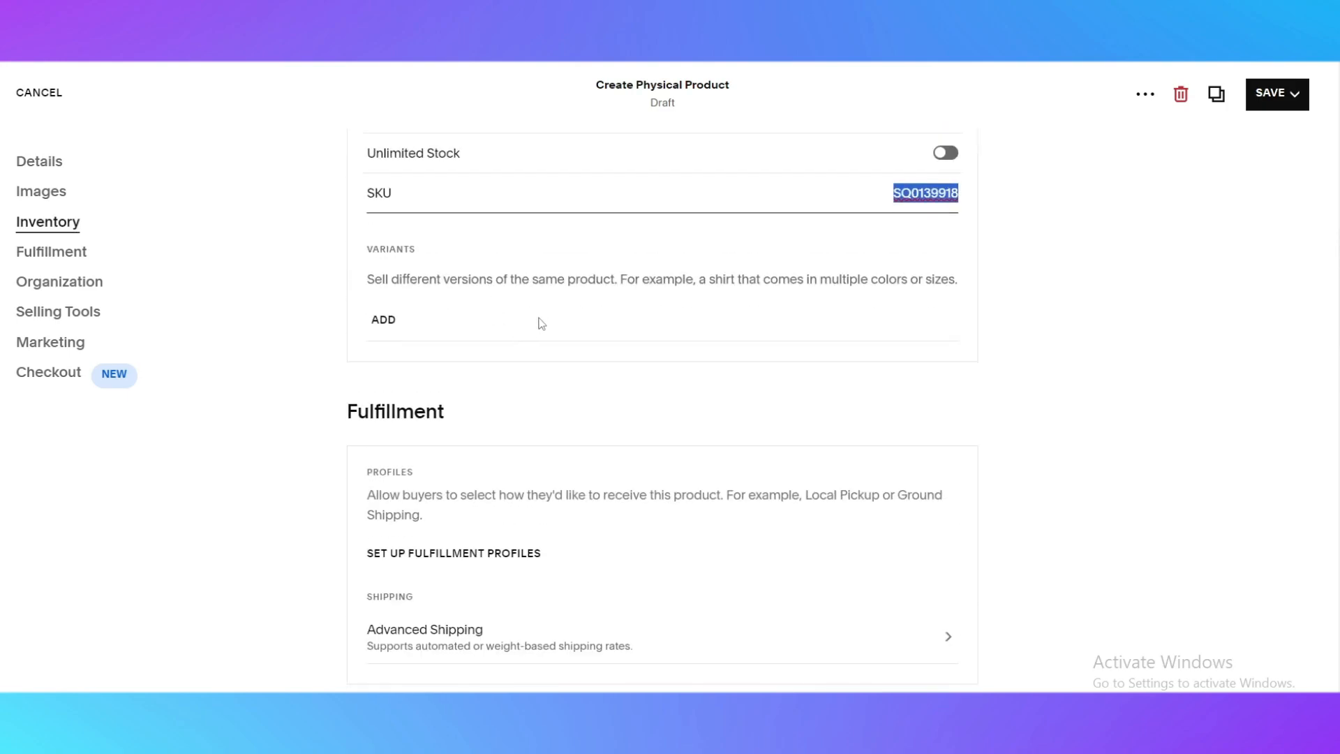
{"action": "scroll", "coordinate": [488, 324], "scroll_direction": "down", "scroll_amount": 1}
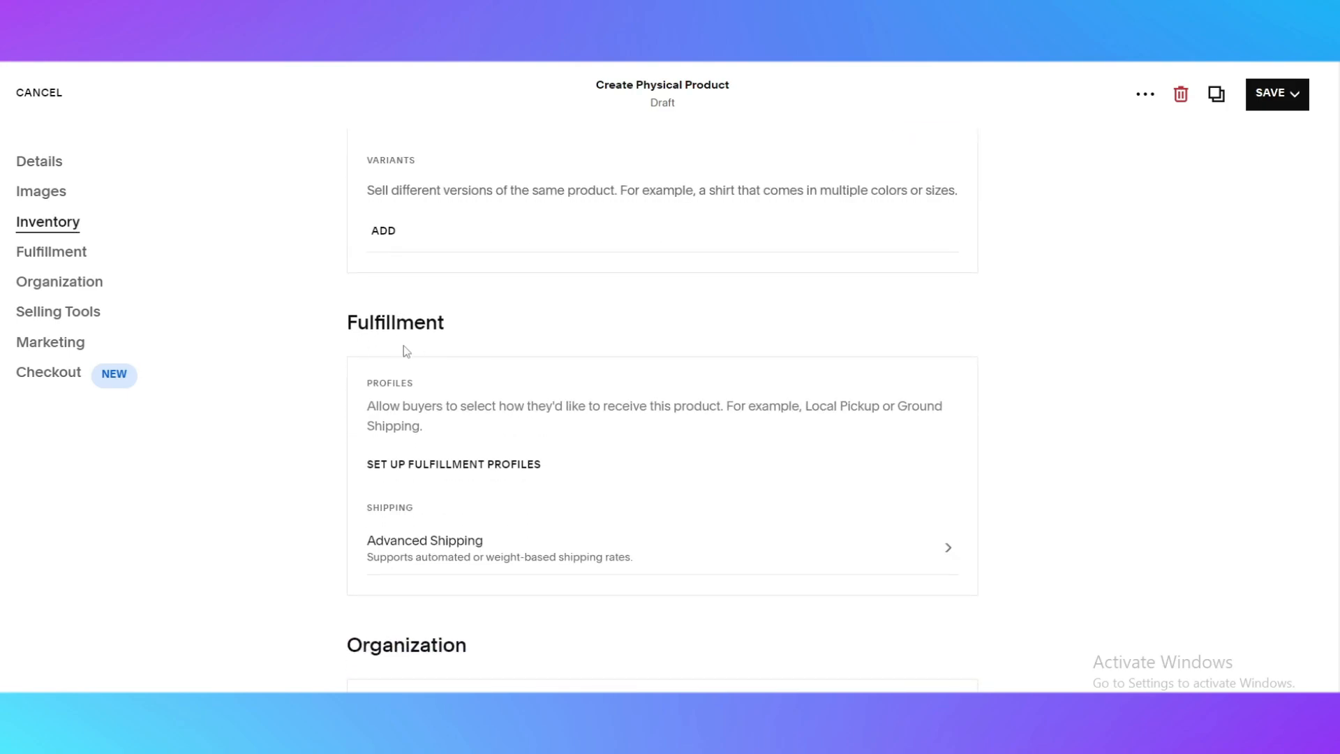
{"action": "scroll", "coordinate": [362, 323], "scroll_direction": "down", "scroll_amount": 1}
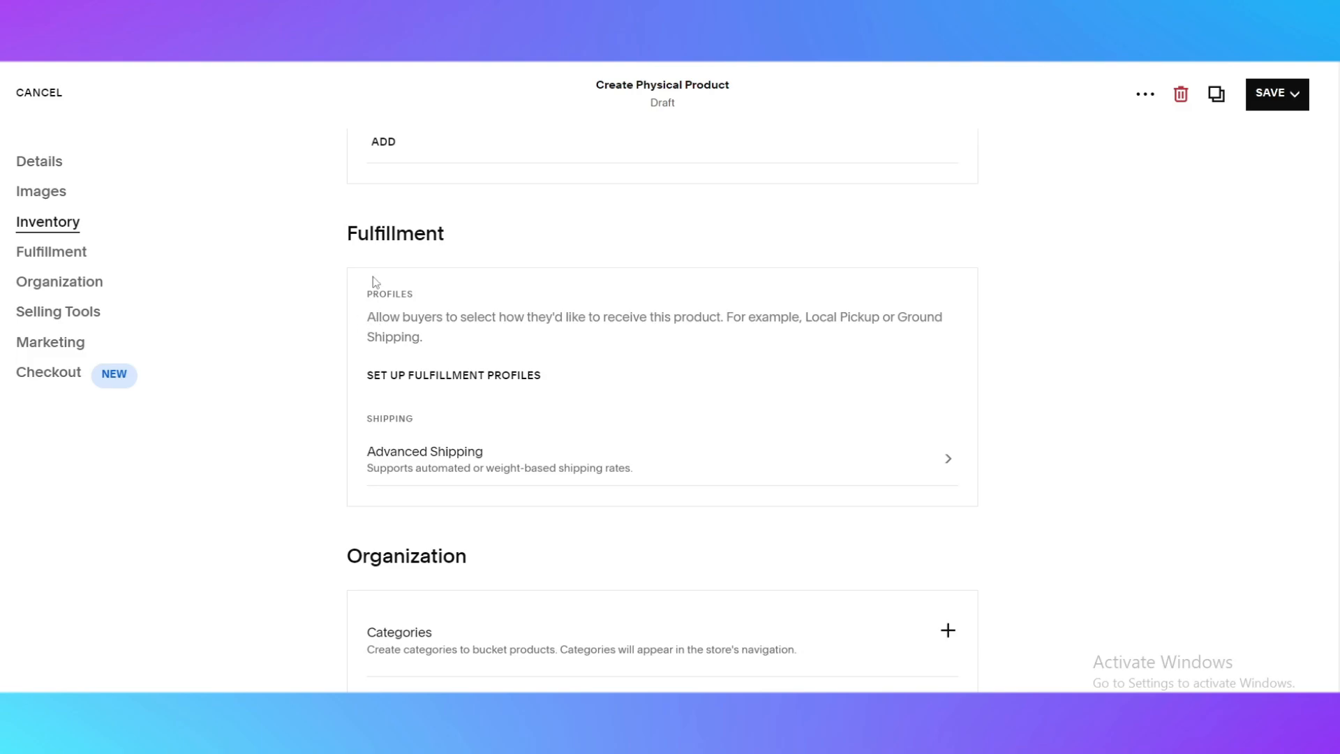
Go to the product's Fulfillment section and read what the fulfillment profiles offer buyers
{"action": "left_click", "coordinate": [46, 254]}
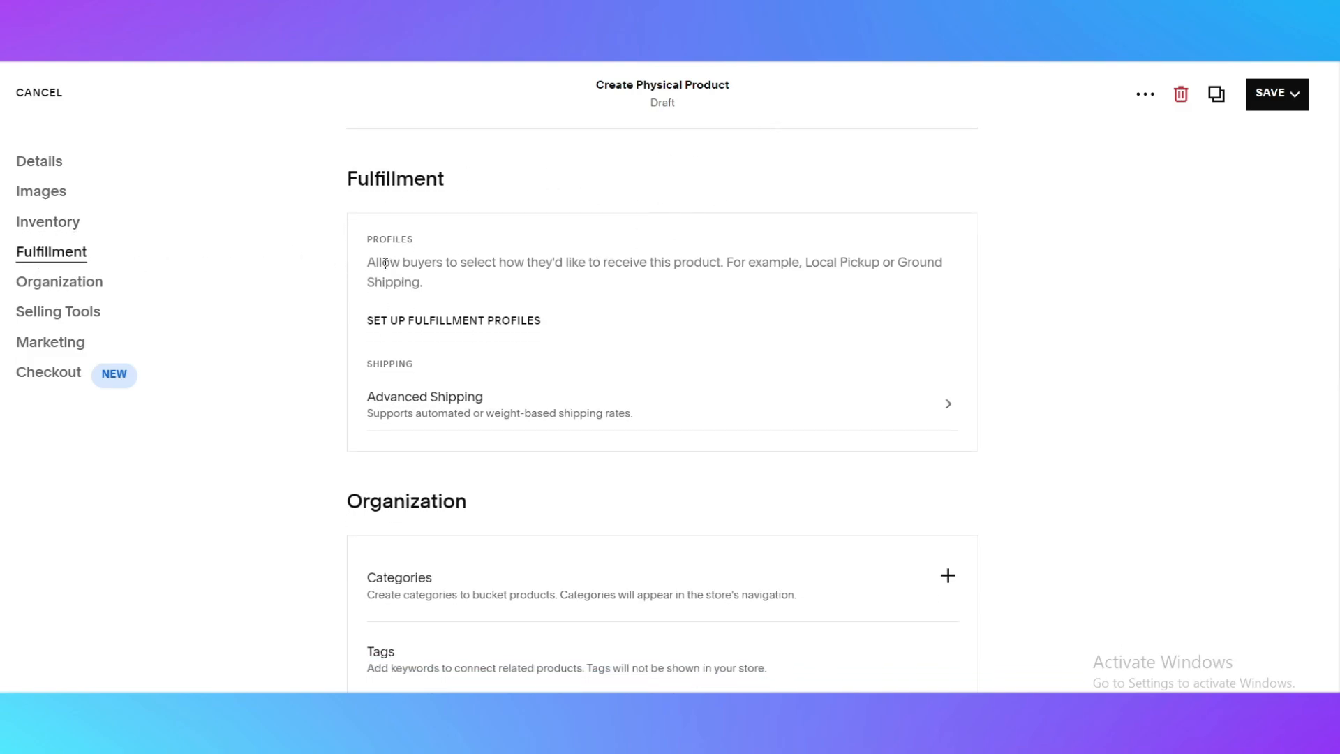
{"action": "left_click_drag", "start_coordinate": [361, 238], "coordinate": [443, 249]}
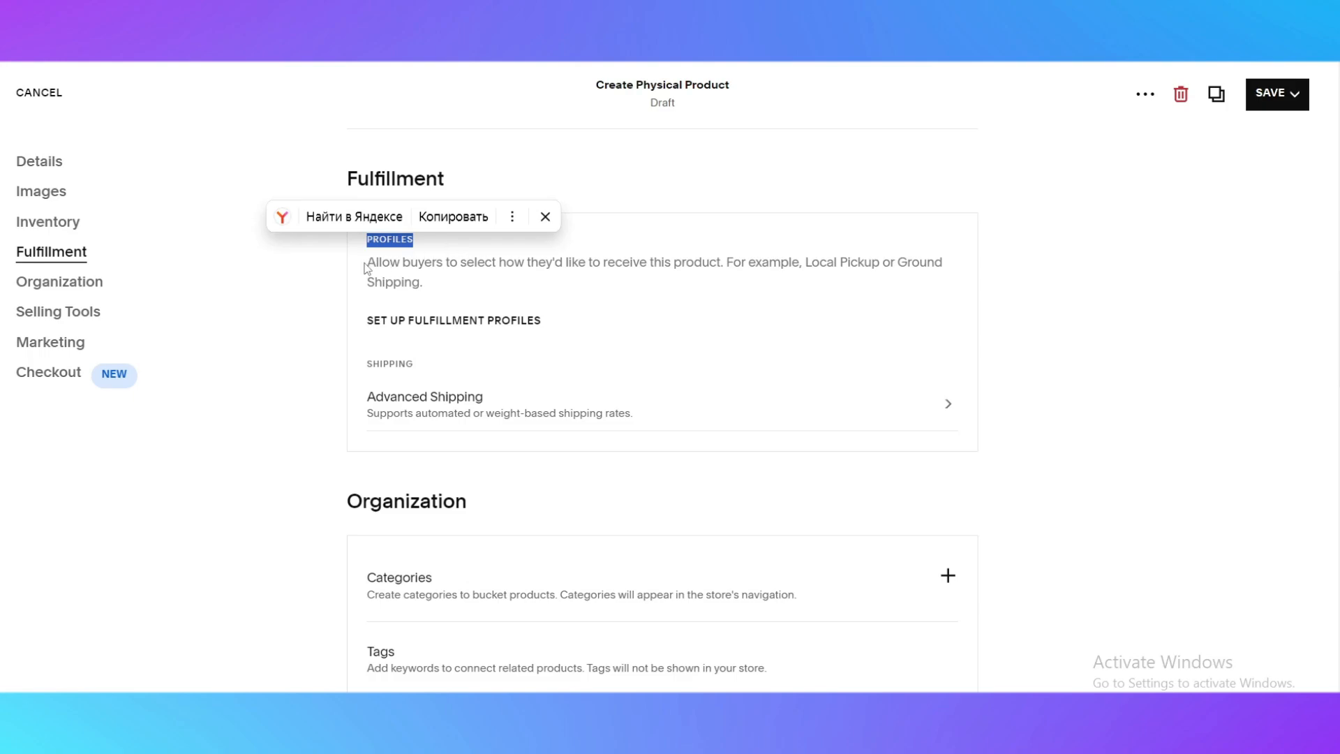
{"action": "left_click_drag", "start_coordinate": [365, 269], "coordinate": [942, 263]}
{"action": "left_click", "coordinate": [583, 320]}
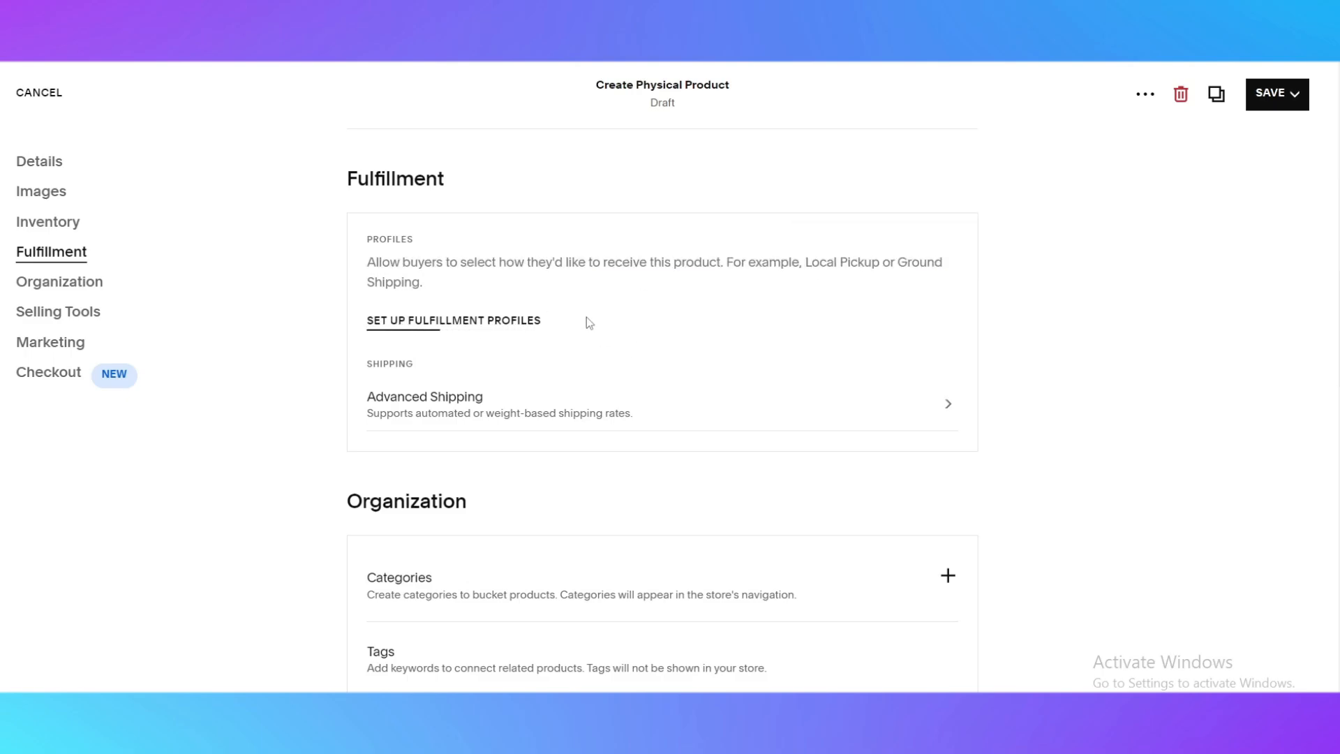
Save the product and leave the editor to set up fulfillment profiles, then dismiss the subscription notice above the product list
{"action": "left_click", "coordinate": [434, 330]}
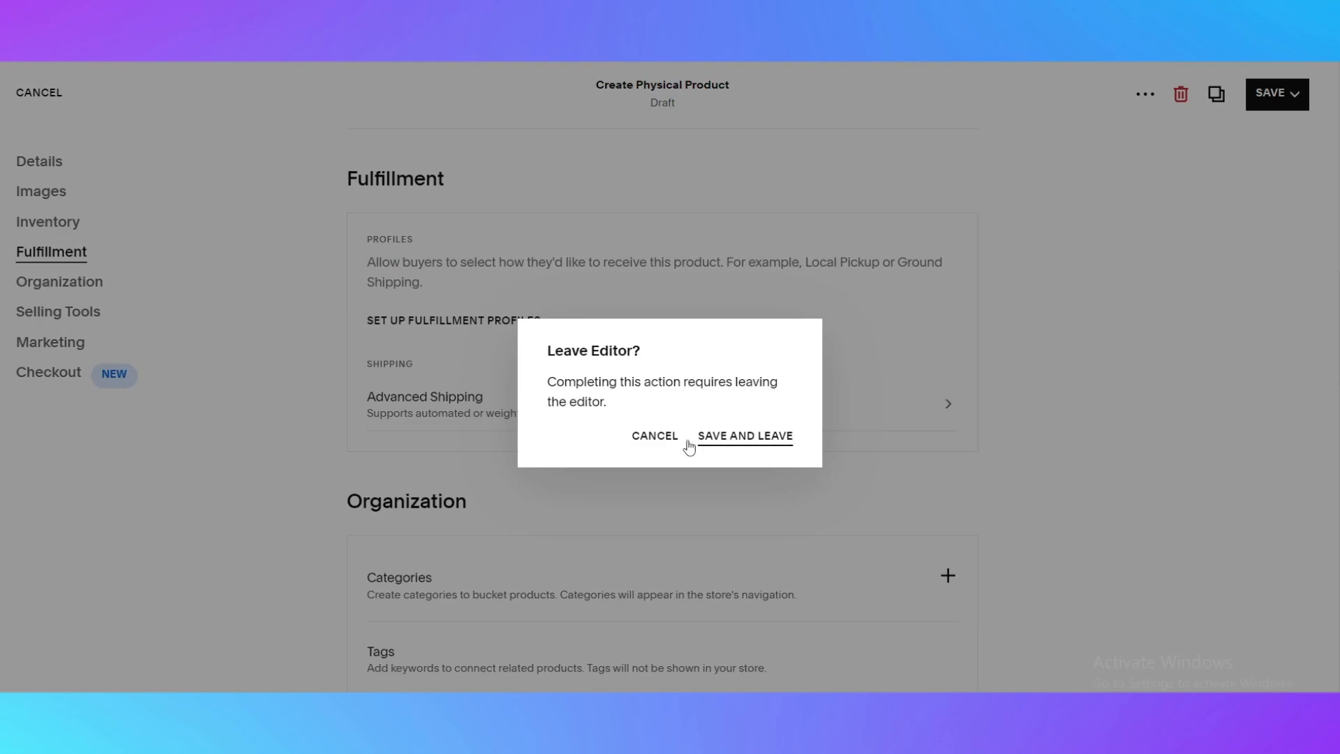
{"action": "left_click", "coordinate": [741, 441]}
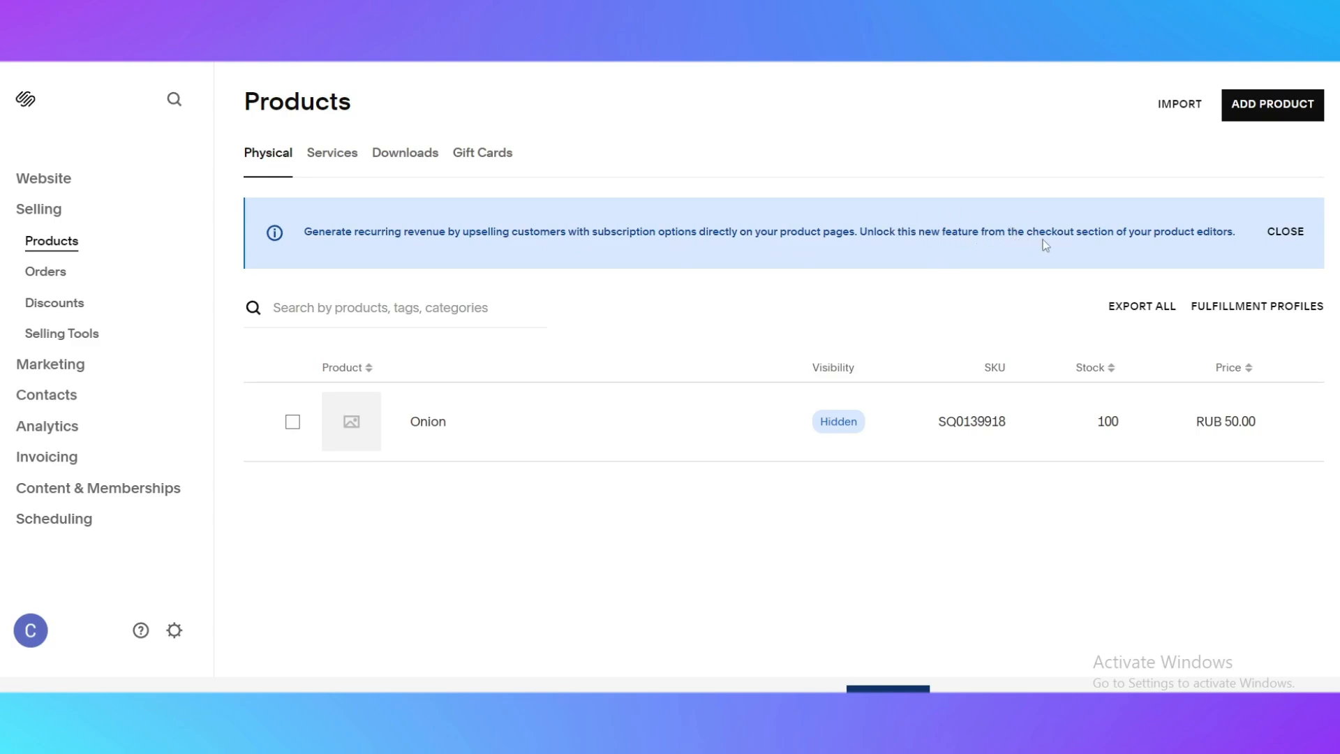
{"action": "left_click", "coordinate": [1284, 233]}
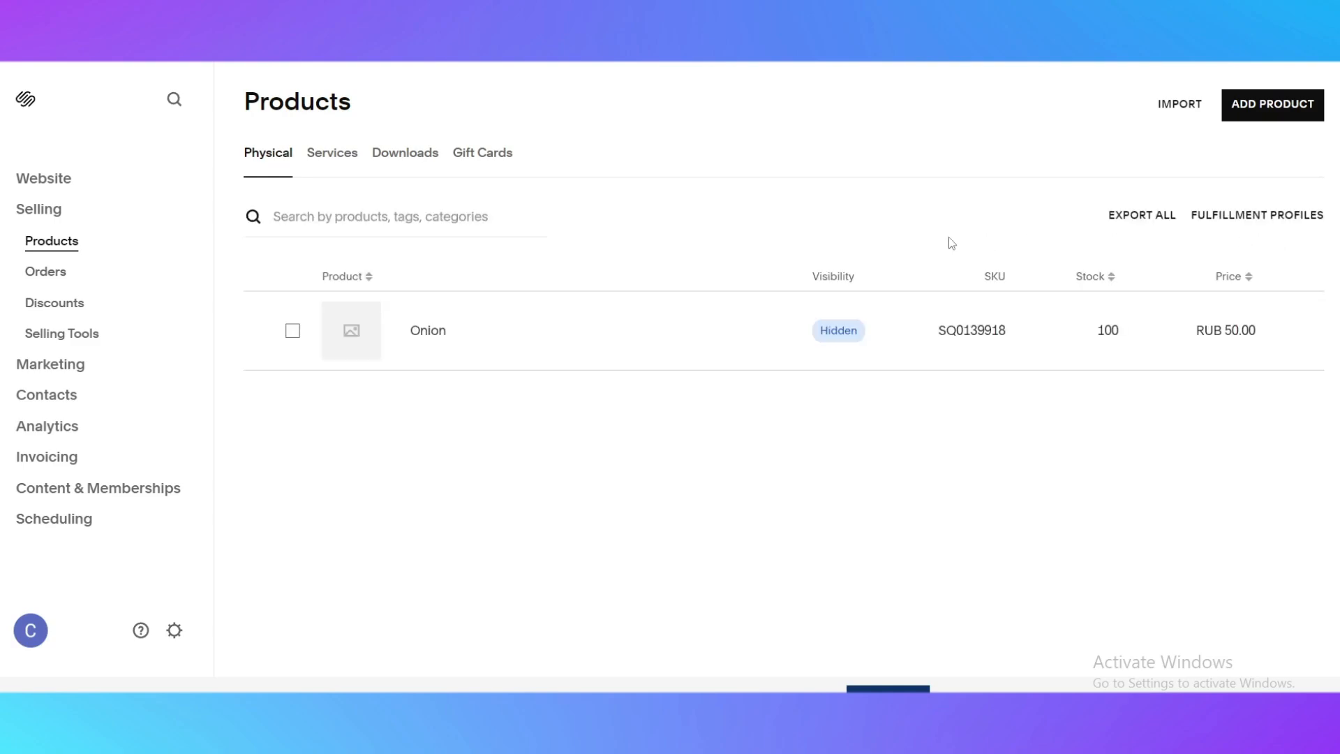
Open the shipping setup from the fulfillment profiles and review the shipping, pickup and local delivery options
{"action": "left_click", "coordinate": [1246, 230]}
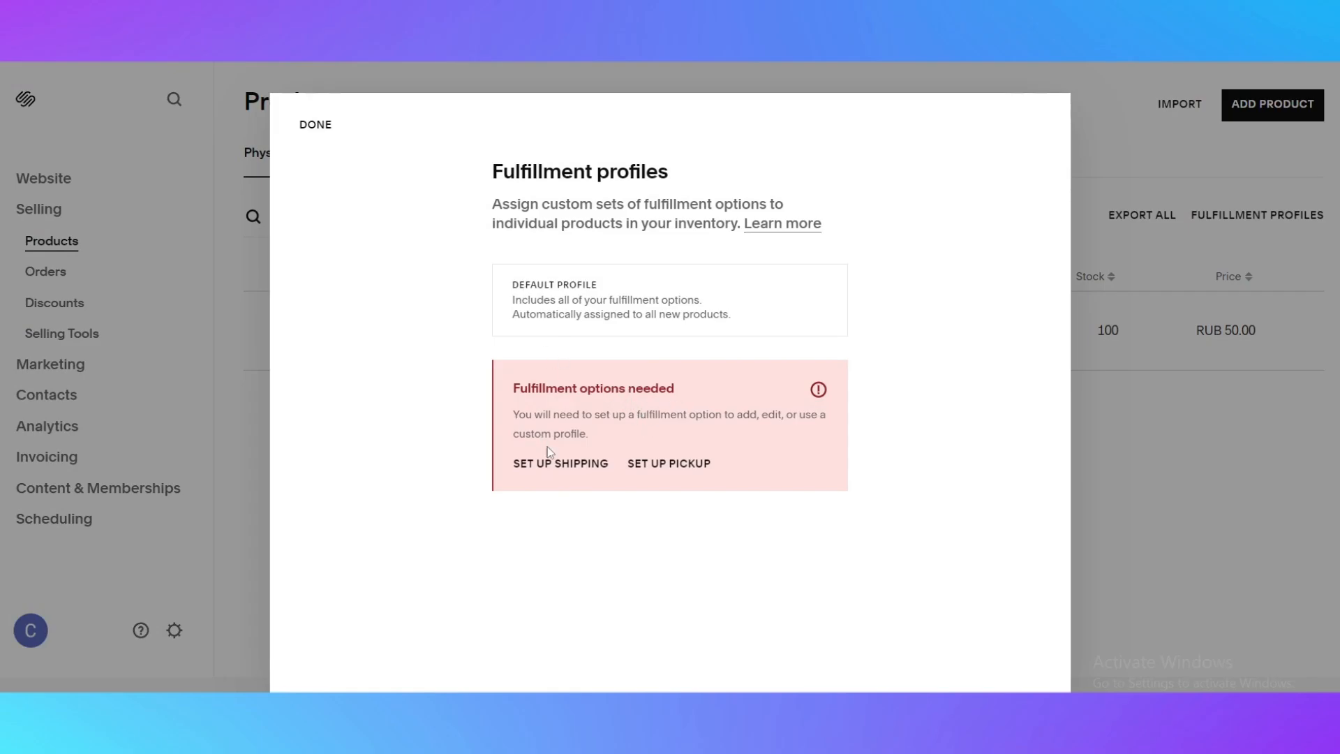
{"action": "left_click", "coordinate": [555, 473]}
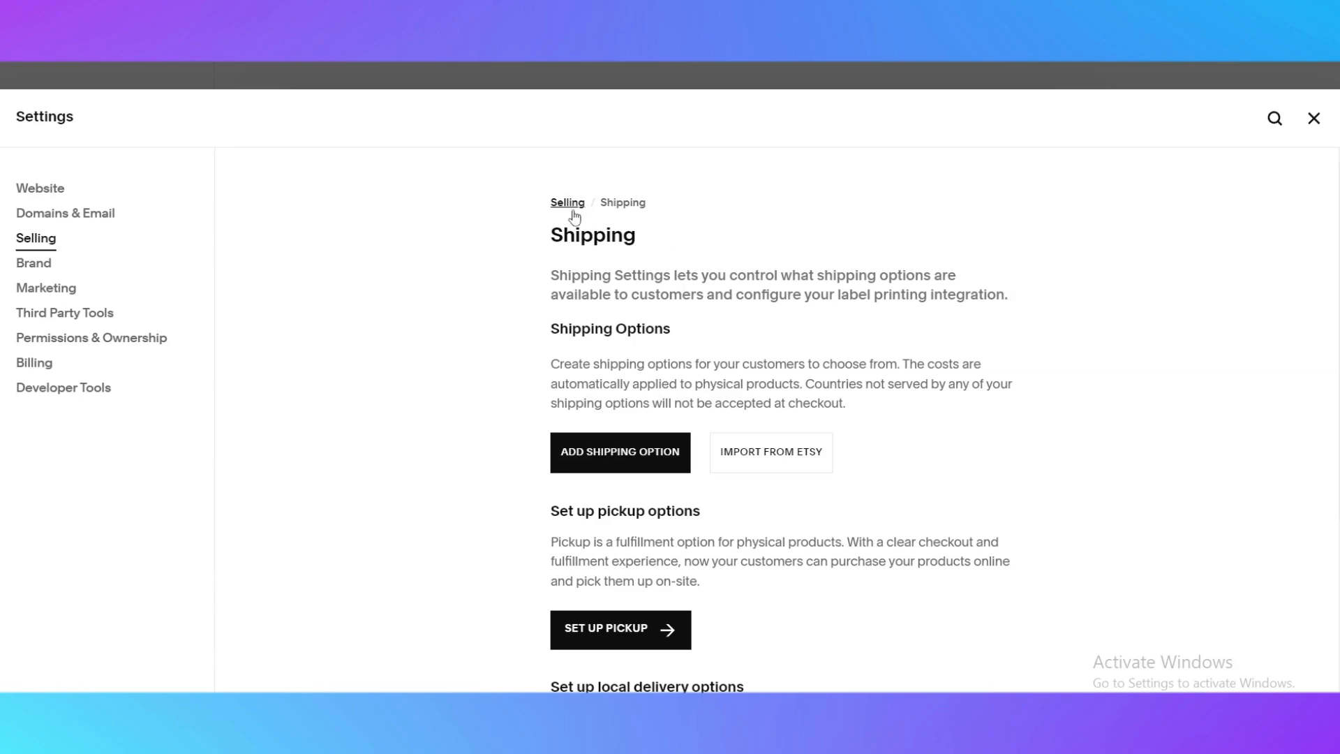
{"action": "scroll", "coordinate": [580, 225], "scroll_direction": "down", "scroll_amount": 1}
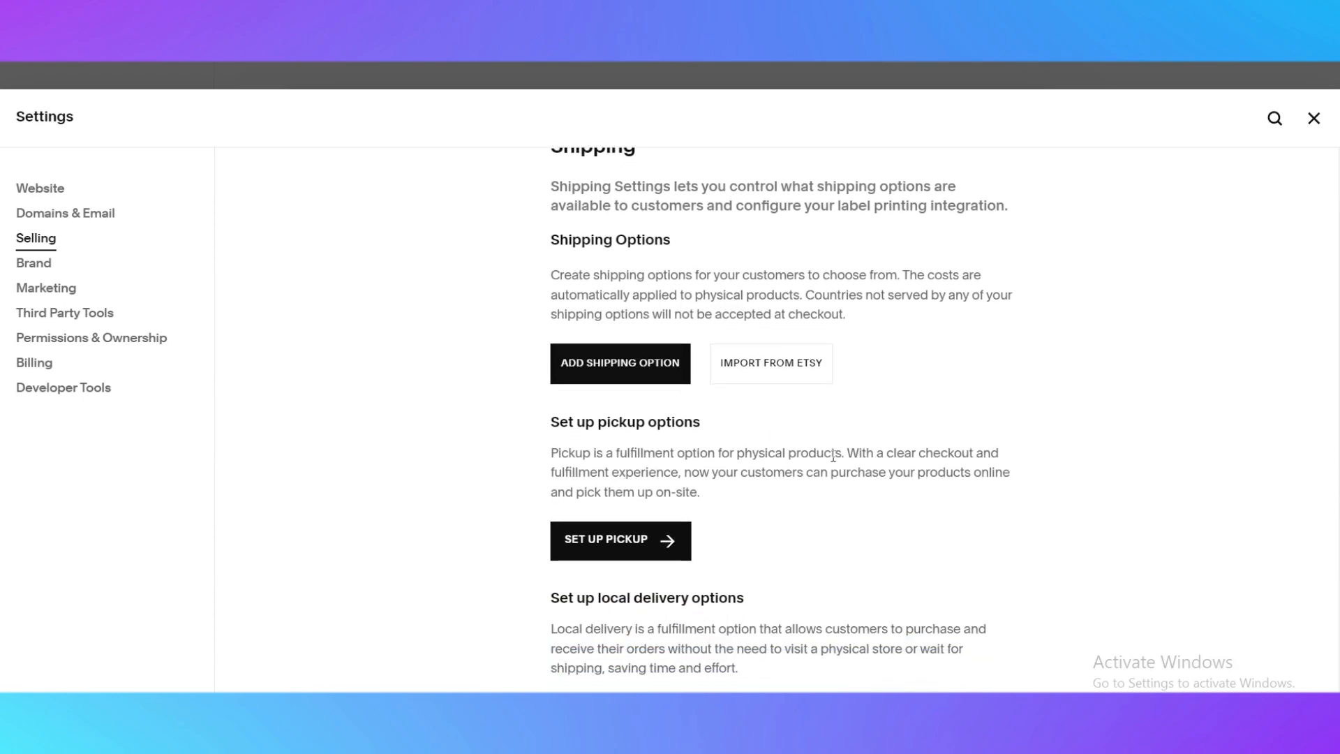
{"action": "scroll", "coordinate": [670, 417], "scroll_direction": "up", "scroll_amount": 1}
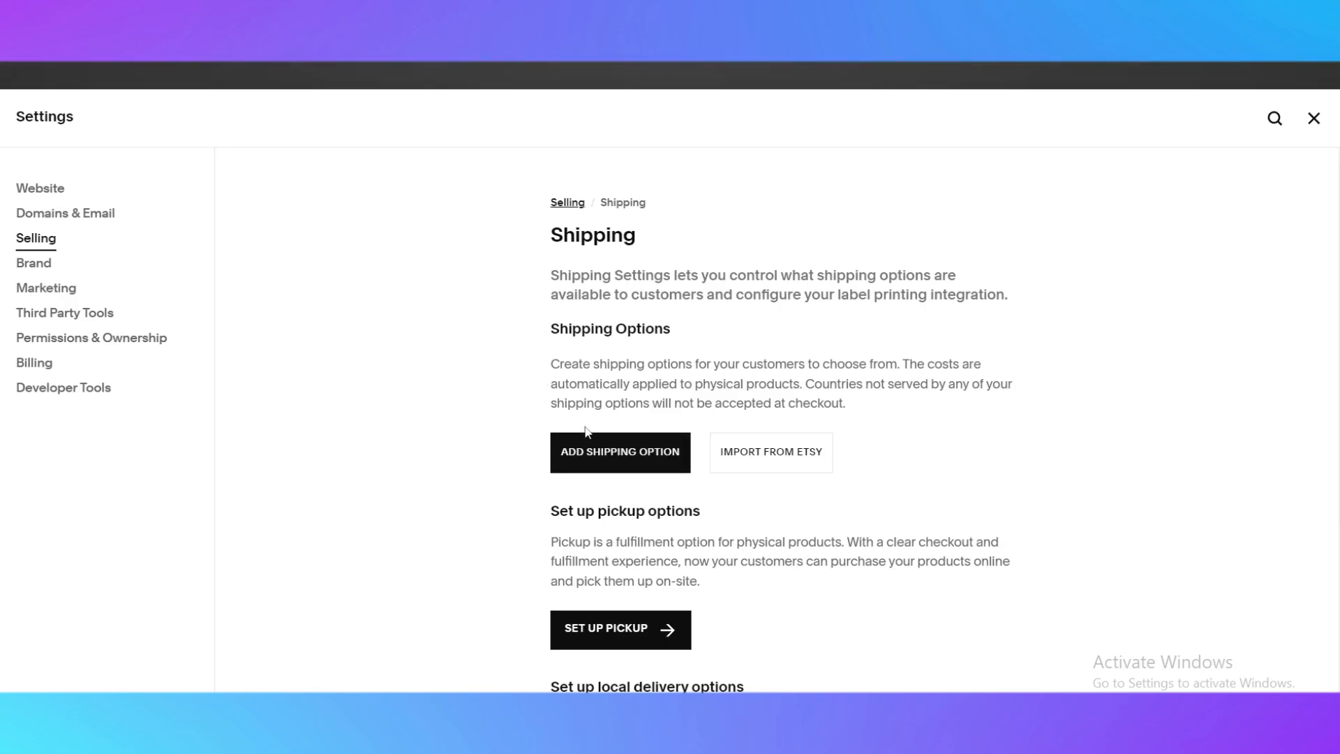
Add a flat rate shipping option named Mail with a per-order fee of 100.00 p. and a per-item fee of 5.00 p
{"action": "left_click", "coordinate": [634, 464]}
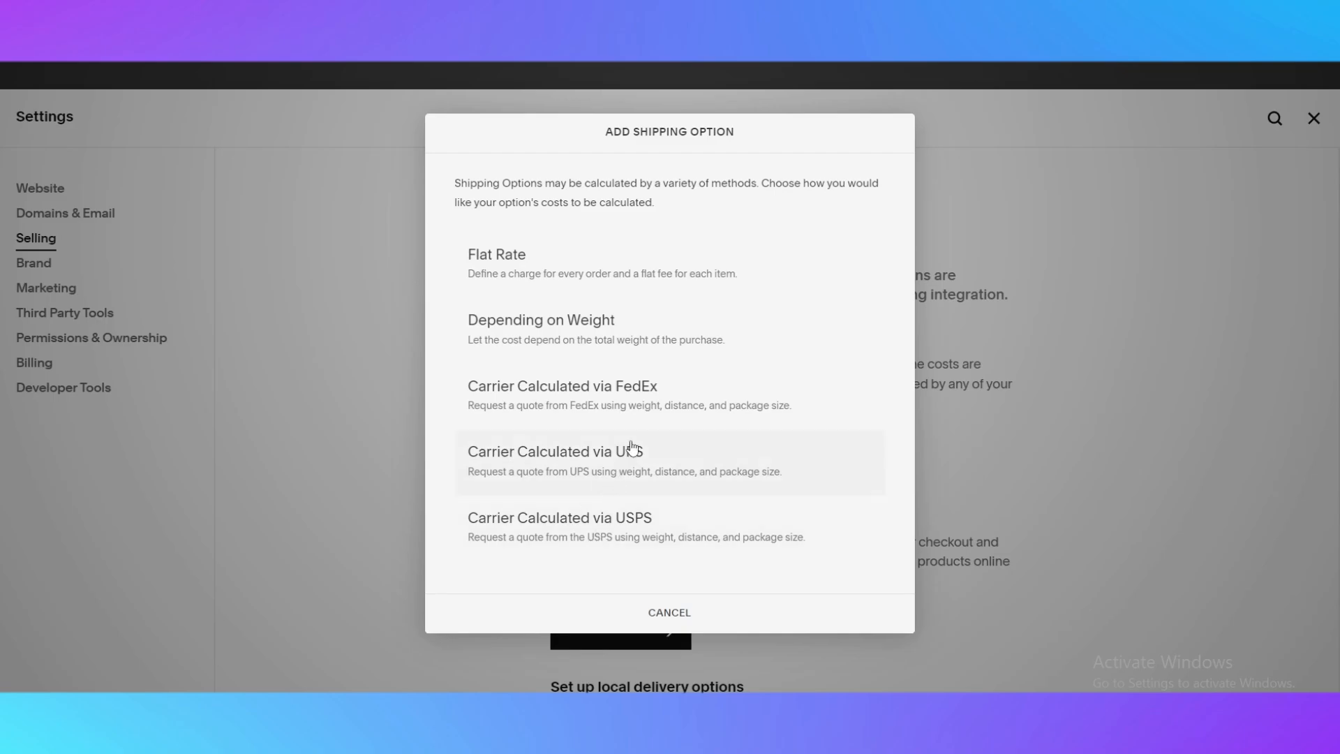
{"action": "left_click", "coordinate": [572, 270]}
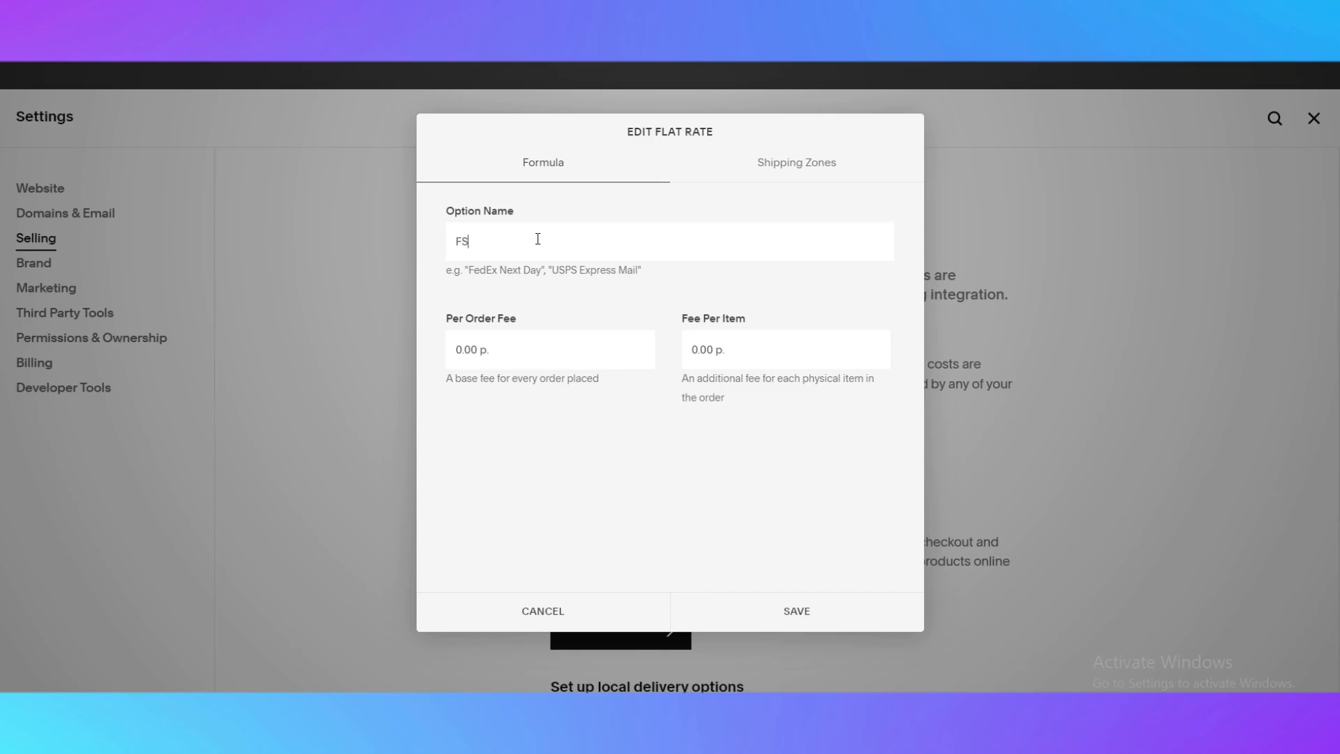
{"action": "type", "text": "FSAFDSAD"}
{"action": "key", "text": "BackSpace"}
{"action": "key", "text": "BackSpace"}
{"action": "key", "text": "BackSpace"}
{"action": "key", "text": "BackSpace"}
{"action": "key", "text": "BackSpace"}
{"action": "key", "text": "BackSpace"}
{"action": "key", "text": "BackSpace"}
{"action": "key", "text": "BackSpace"}
{"action": "left_click", "coordinate": [523, 335]}
{"action": "left_click", "coordinate": [751, 354]}
{"action": "type", "text": "1"}
{"action": "left_click", "coordinate": [801, 617]}
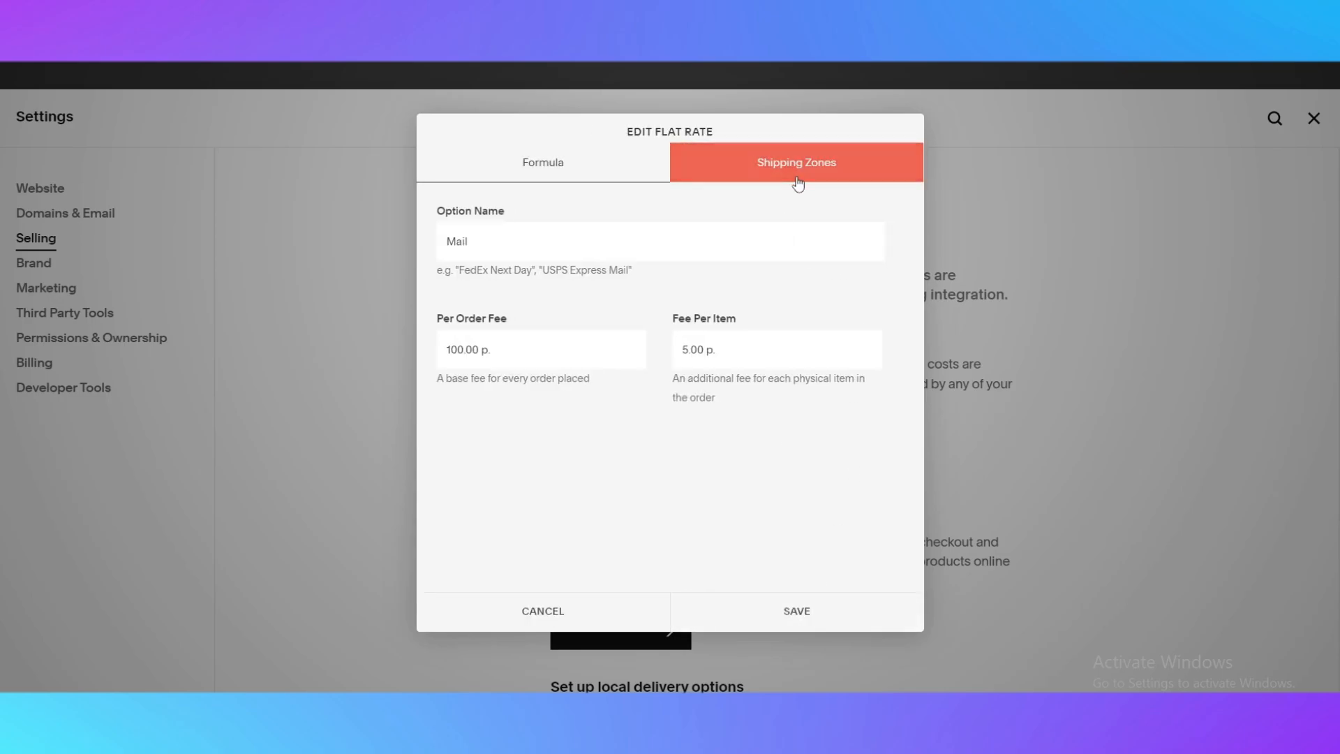
Set the flat rate option's shipping zone to Rest of the World and save the option
{"action": "left_click", "coordinate": [796, 178]}
{"action": "left_click", "coordinate": [591, 256]}
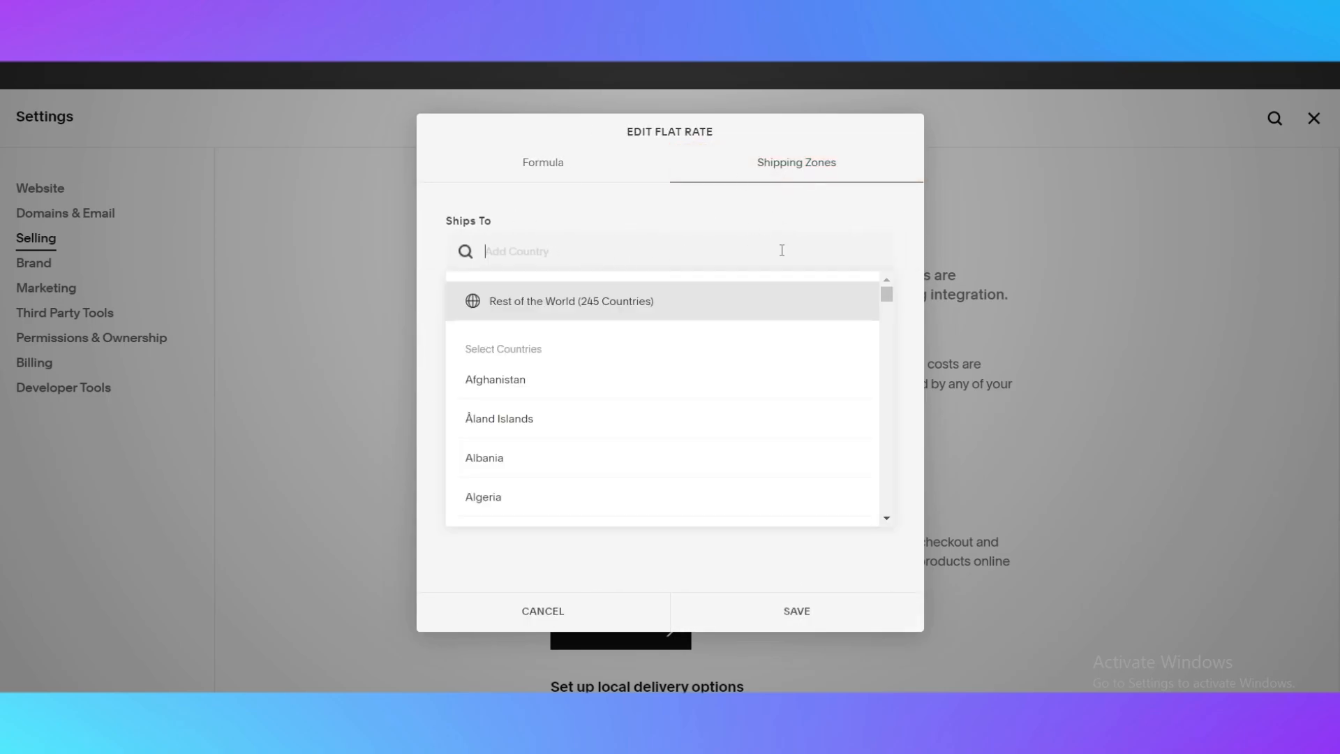
{"action": "left_click", "coordinate": [601, 230]}
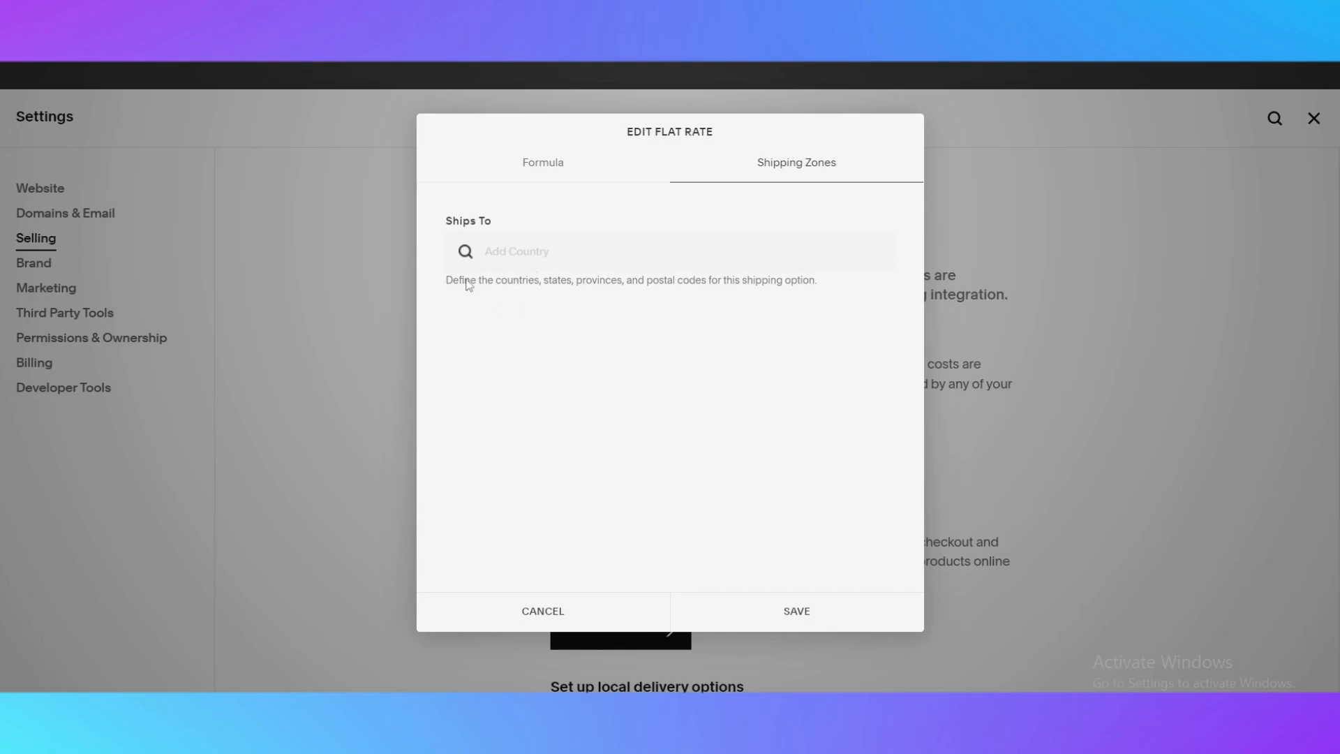
{"action": "left_click", "coordinate": [515, 245]}
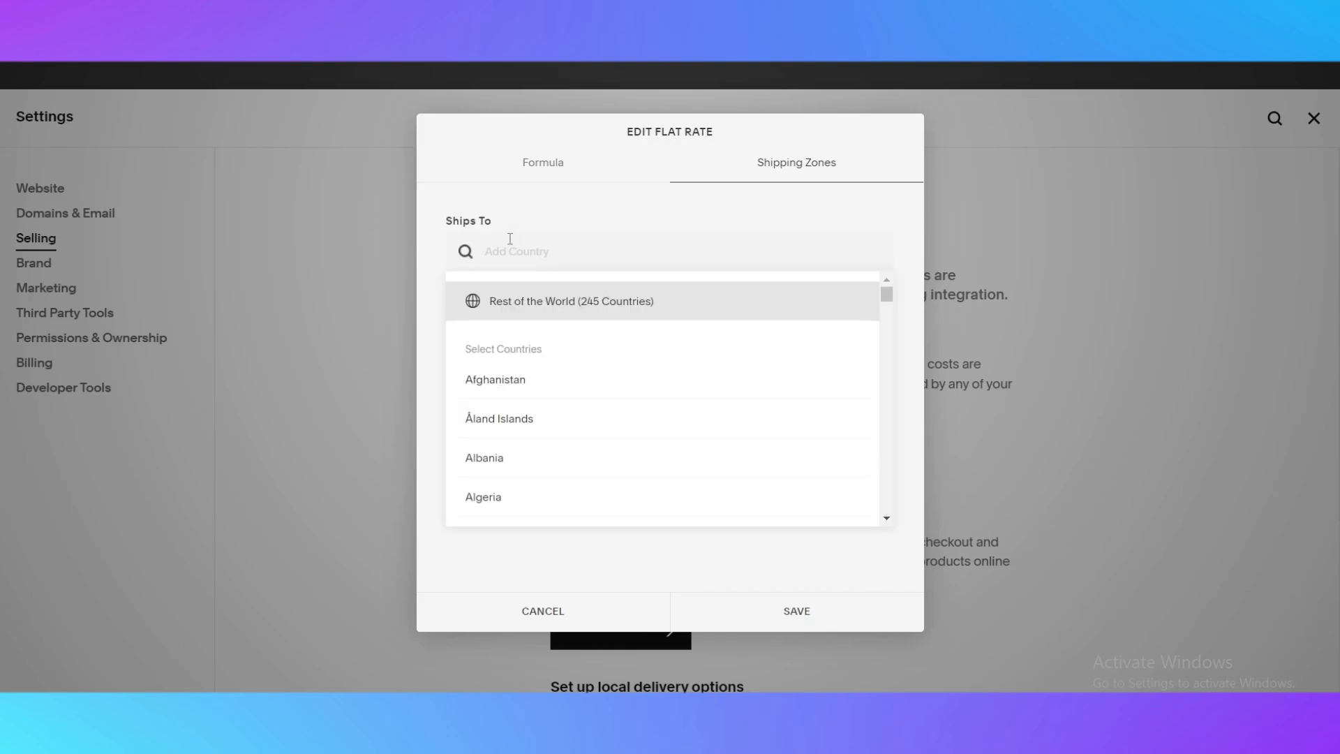
{"action": "scroll", "coordinate": [544, 383], "scroll_direction": "down", "scroll_amount": 3}
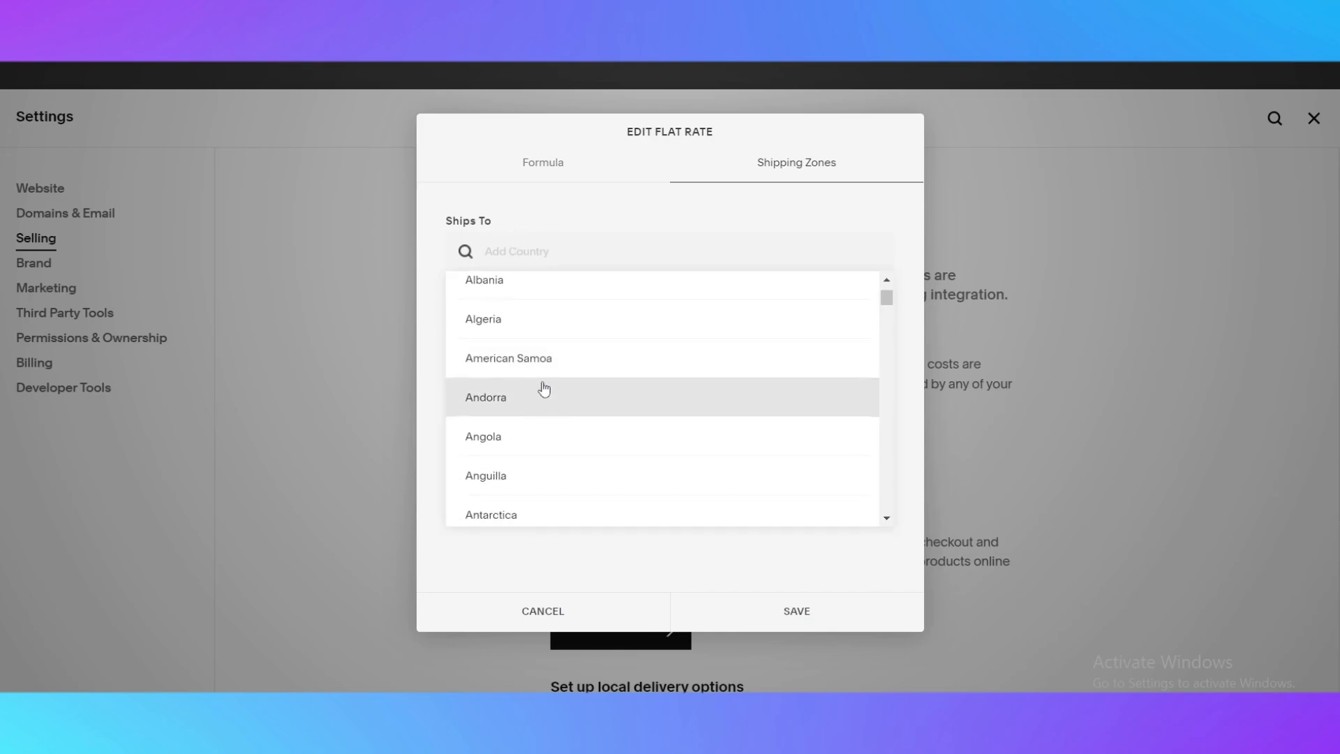
{"action": "scroll", "coordinate": [544, 389], "scroll_direction": "up", "scroll_amount": 3}
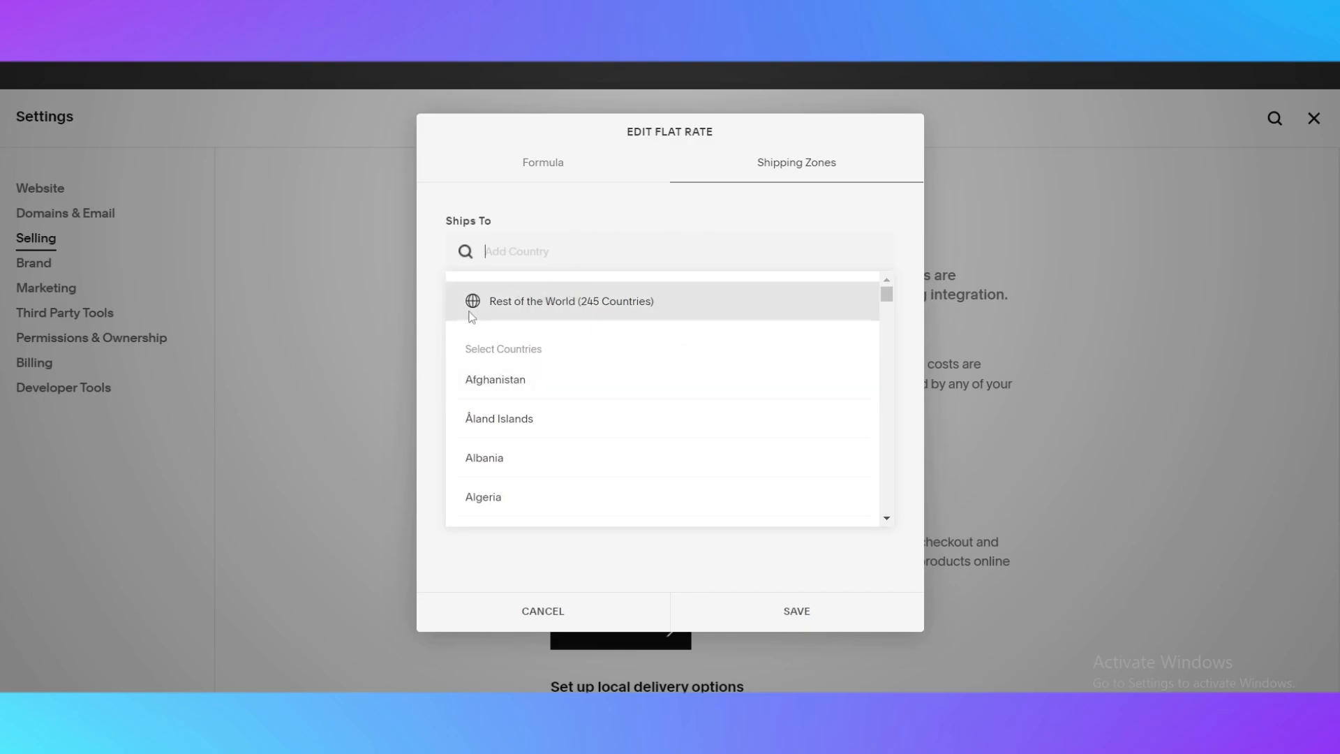
{"action": "left_click", "coordinate": [521, 302]}
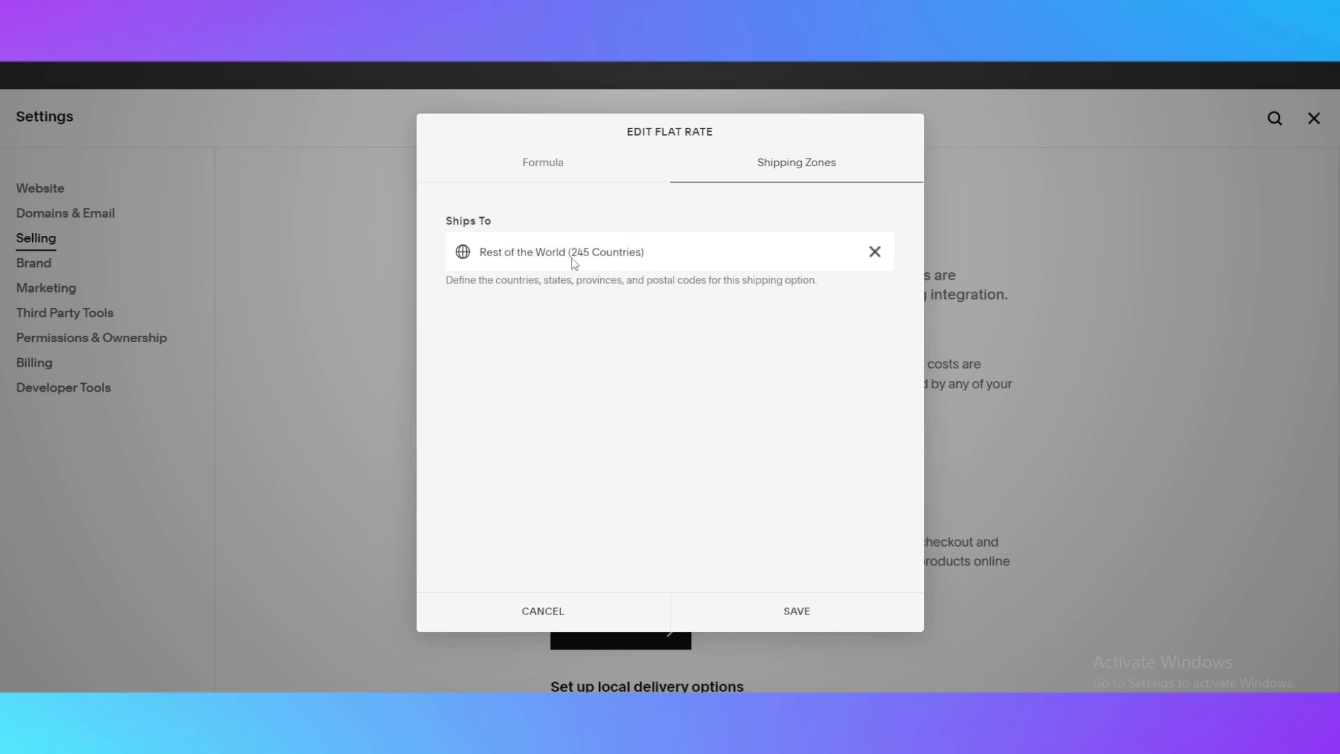
{"action": "left_click", "coordinate": [796, 611]}
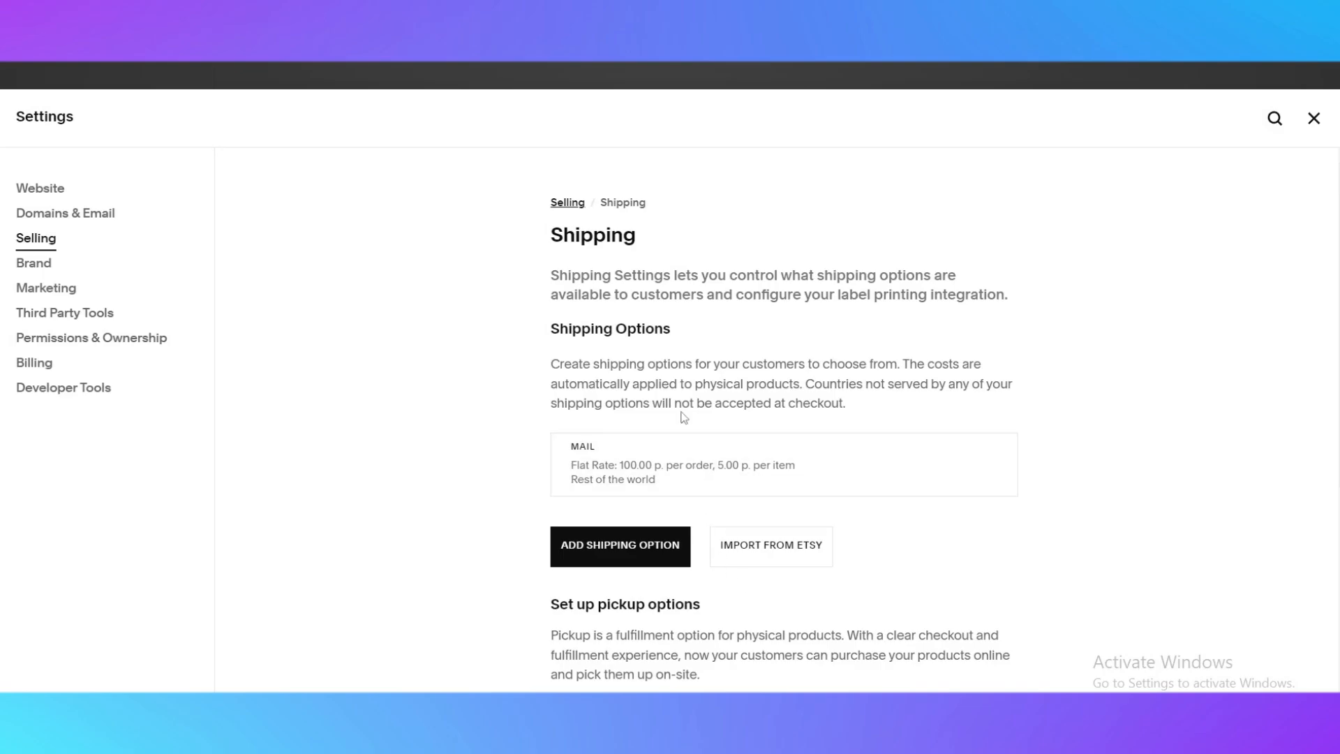
Review the pickup, local delivery and fulfillment profile sections of the shipping settings, then close the settings and the fulfillment profiles to reach the product list
{"action": "scroll", "coordinate": [741, 460], "scroll_direction": "down", "scroll_amount": 4}
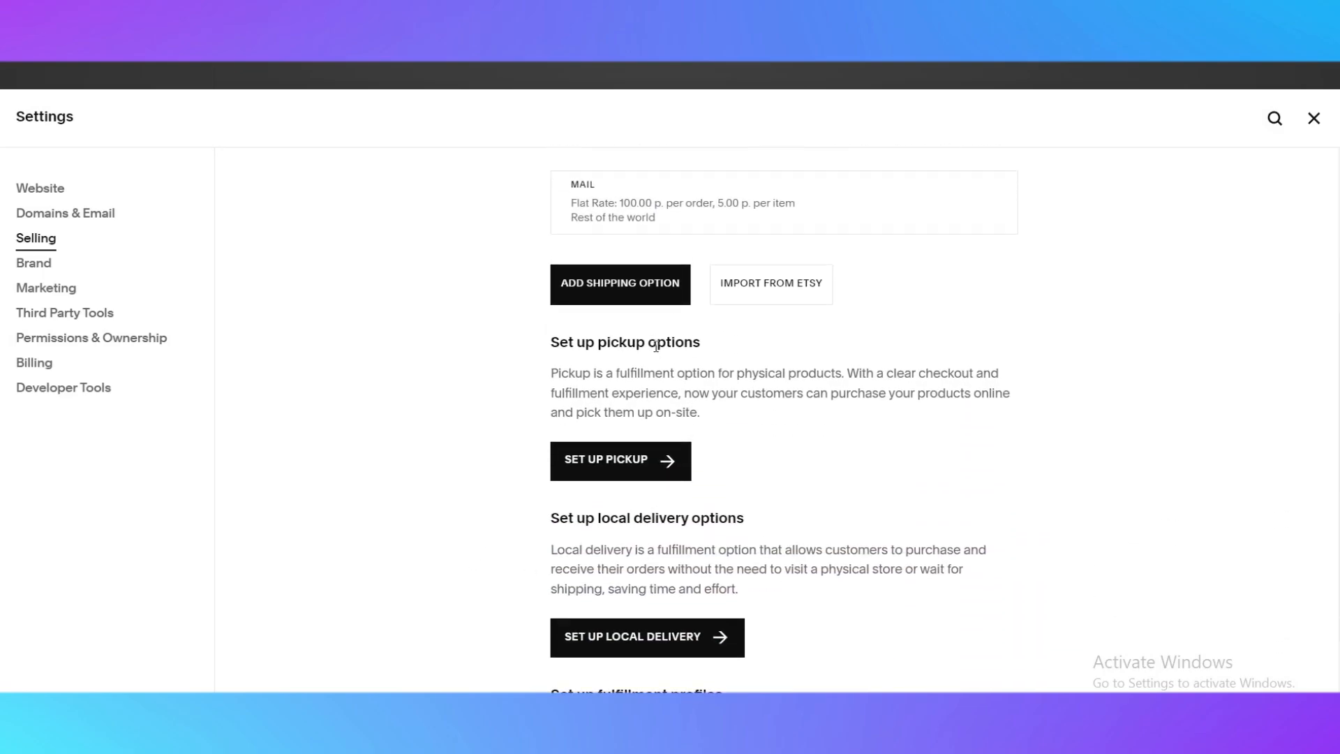
{"action": "scroll", "coordinate": [656, 346], "scroll_direction": "up", "scroll_amount": 4}
{"action": "scroll", "coordinate": [745, 419], "scroll_direction": "down", "scroll_amount": 4}
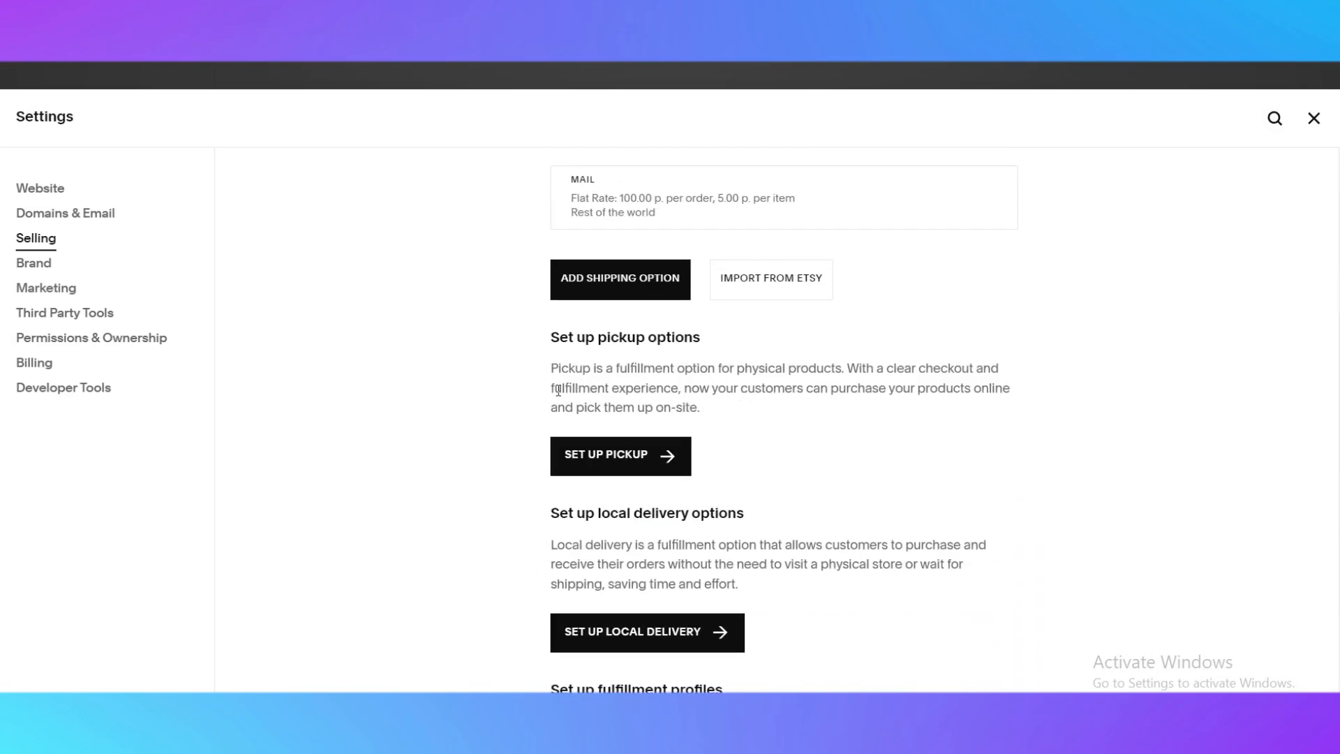
{"action": "scroll", "coordinate": [627, 388], "scroll_direction": "up", "scroll_amount": 4}
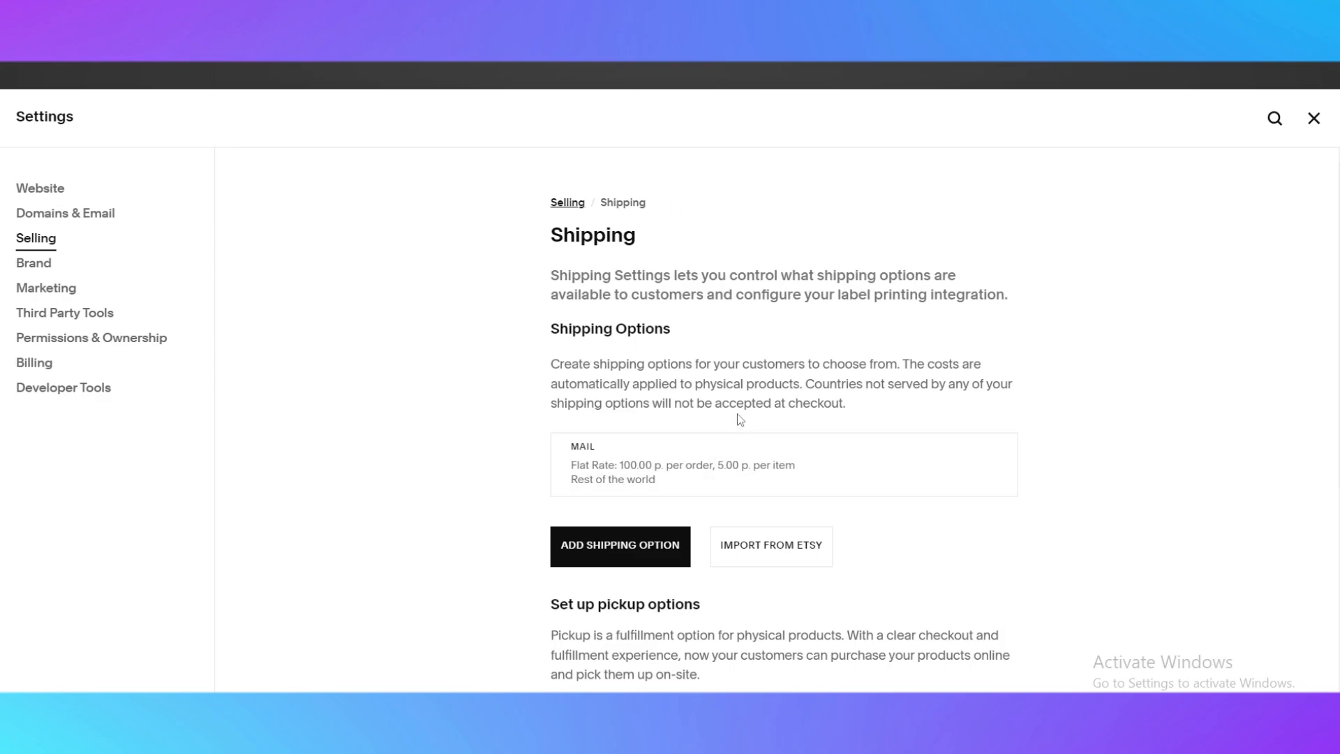
{"action": "scroll", "coordinate": [719, 461], "scroll_direction": "down", "scroll_amount": 3}
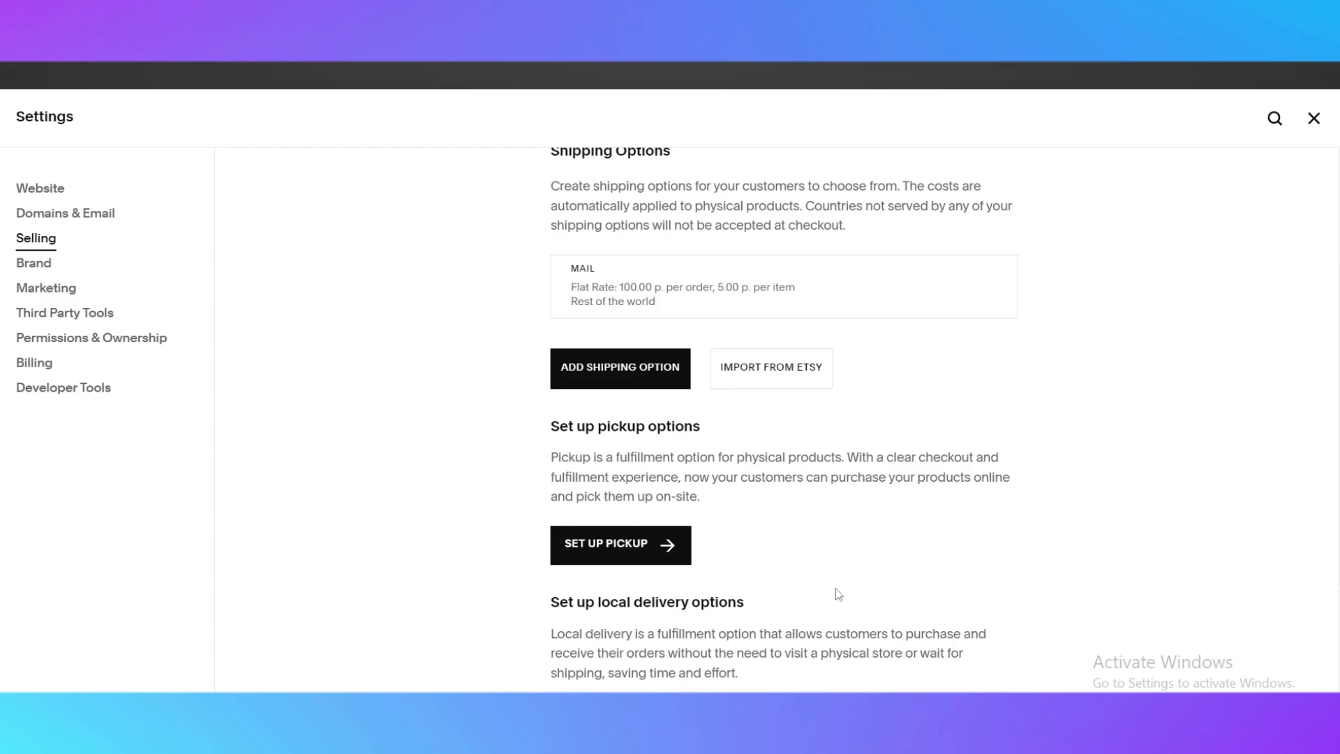
{"action": "scroll", "coordinate": [633, 483], "scroll_direction": "down", "scroll_amount": 3}
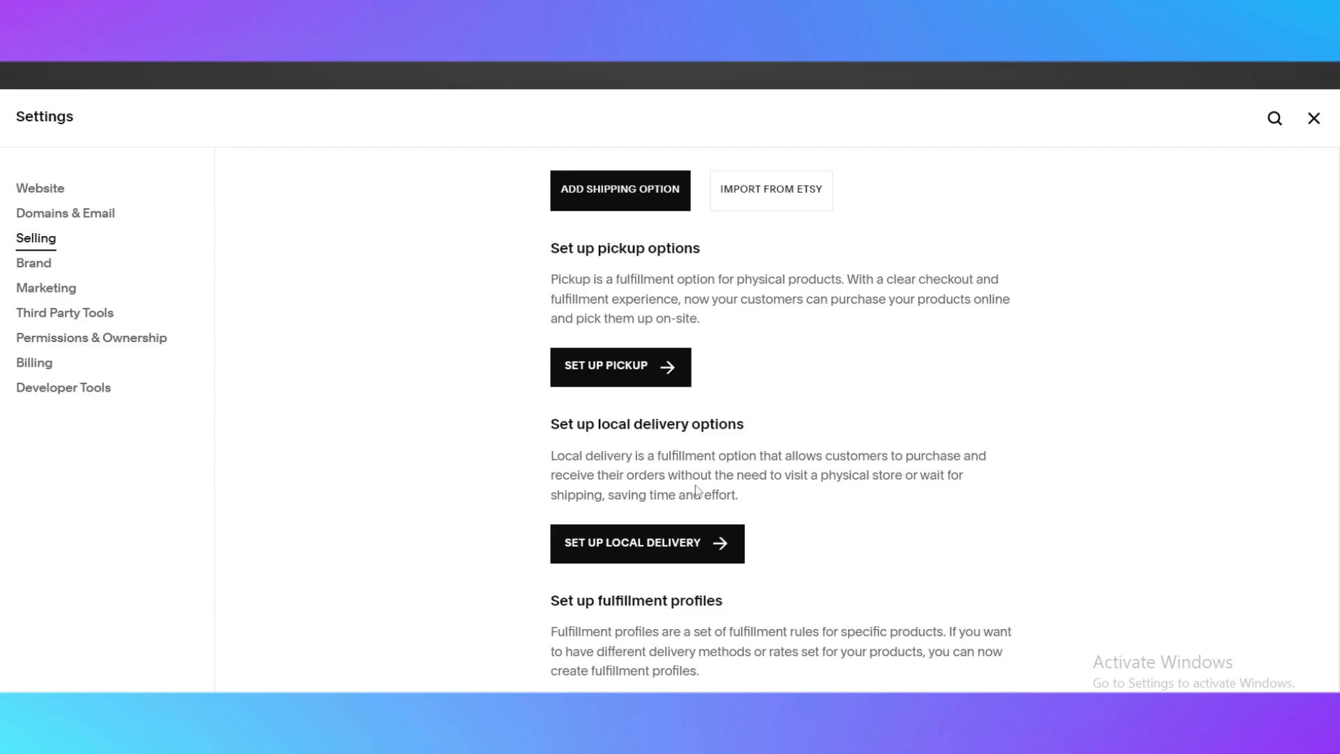
{"action": "scroll", "coordinate": [669, 444], "scroll_direction": "down", "scroll_amount": 1}
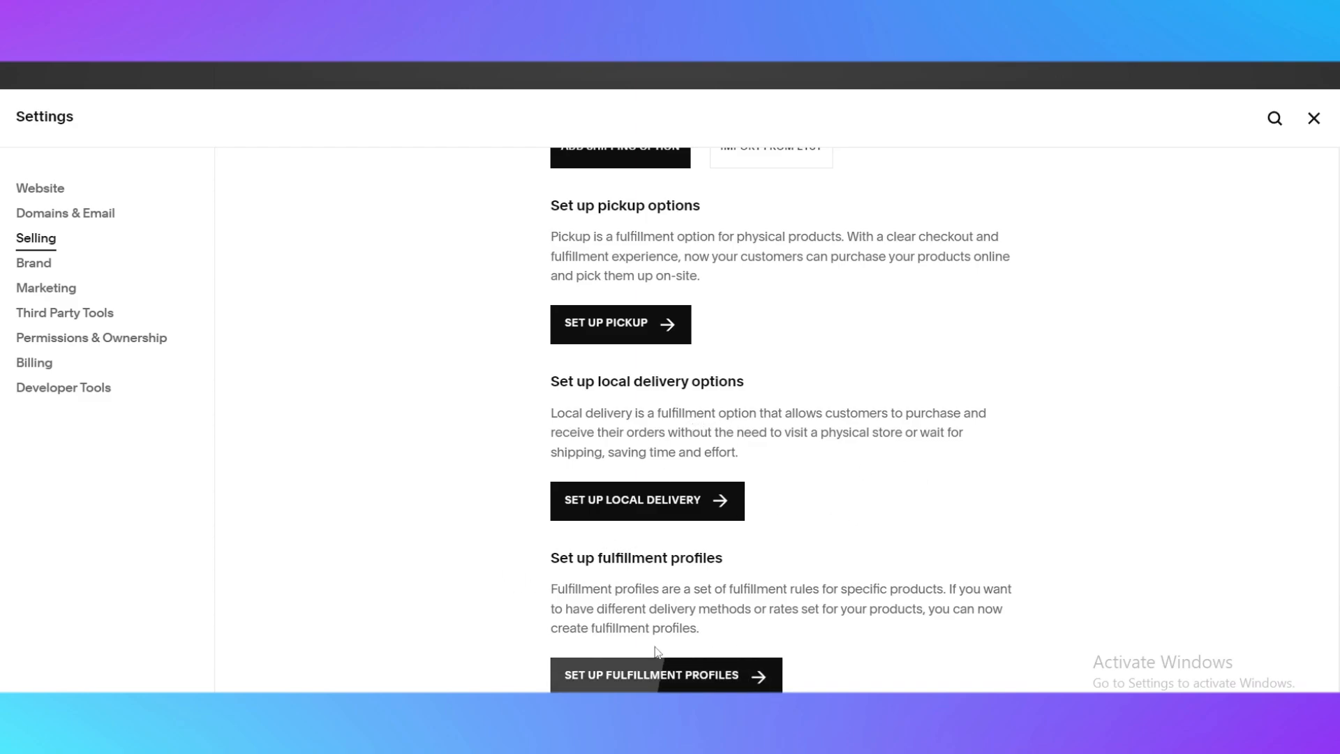
{"action": "scroll", "coordinate": [698, 513], "scroll_direction": "up", "scroll_amount": 5}
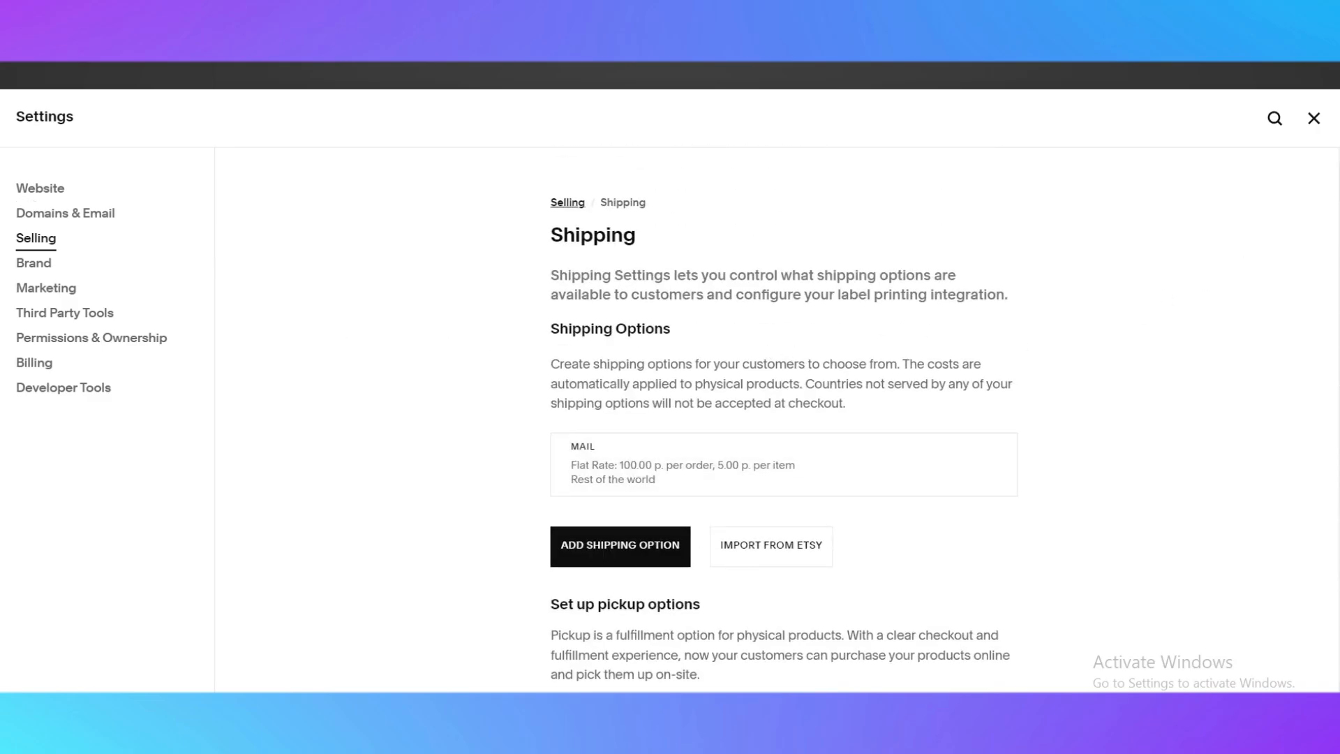
{"action": "left_click", "coordinate": [1312, 119]}
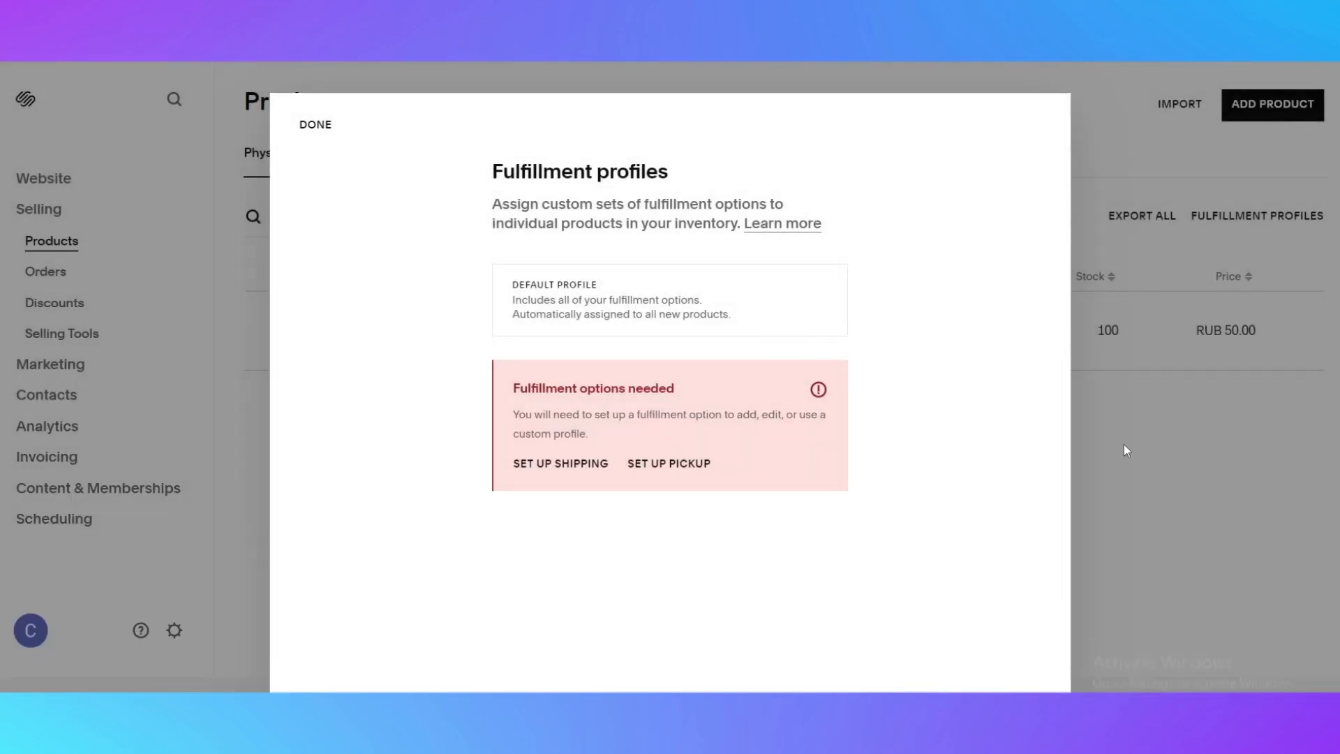
{"action": "left_click", "coordinate": [1321, 492]}
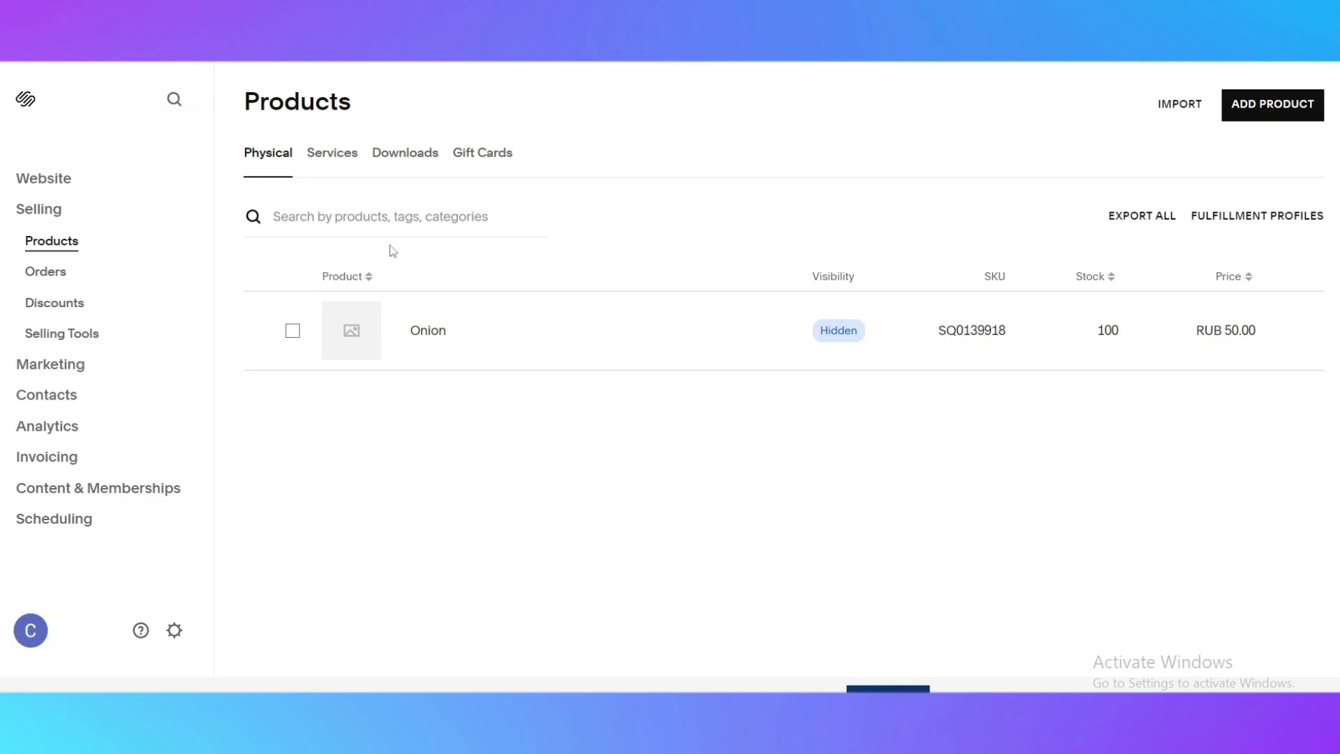
Open the subscription plans page and compare the prices and features of the Personal, Business, Basic and Advanced plans
{"action": "left_click", "coordinate": [888, 690]}
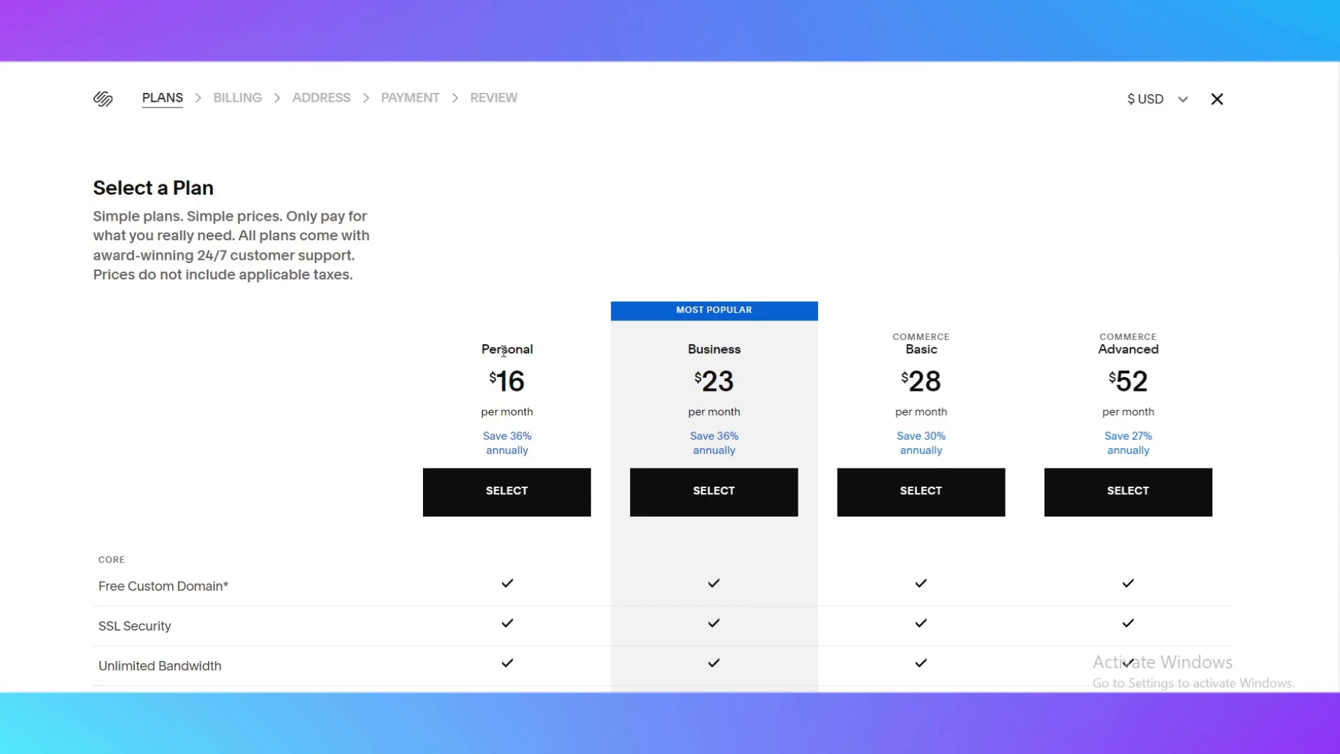
{"action": "left_click_drag", "start_coordinate": [482, 348], "coordinate": [557, 388]}
{"action": "left_click", "coordinate": [700, 324]}
{"action": "scroll", "coordinate": [384, 564], "scroll_direction": "down", "scroll_amount": 1}
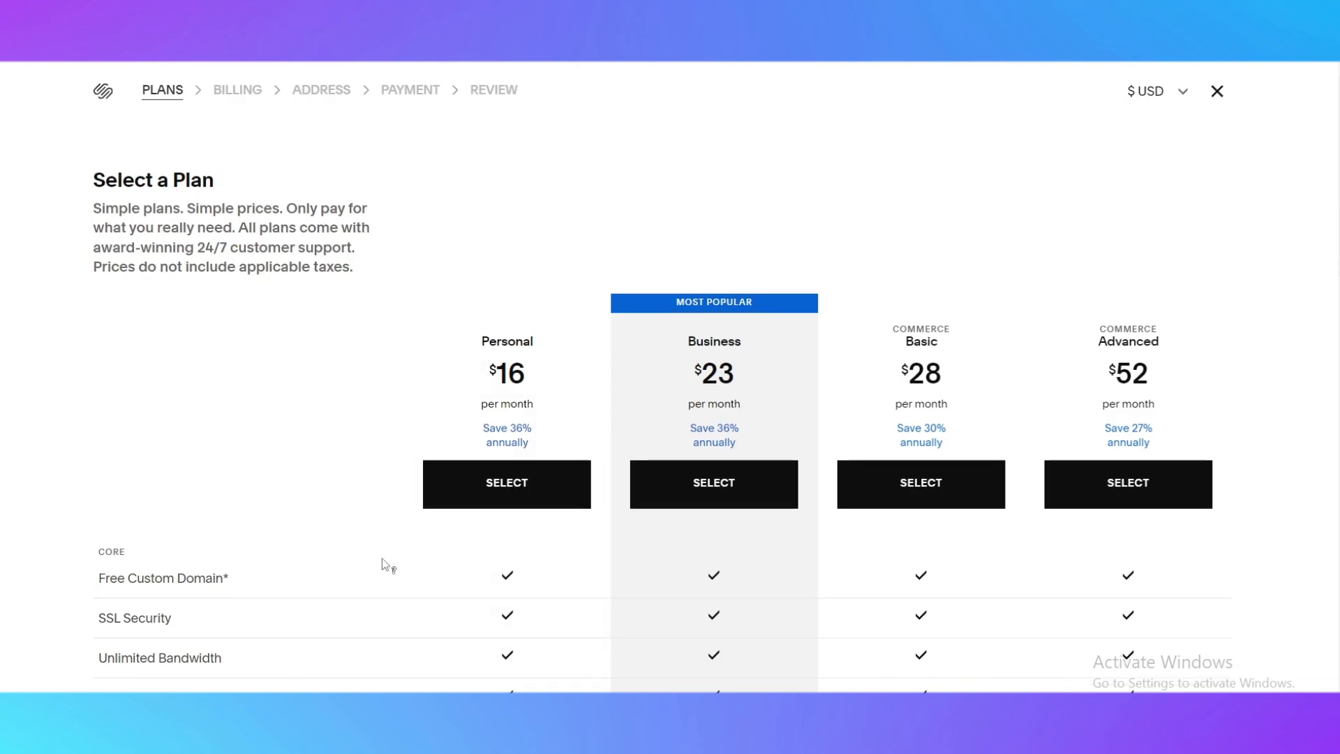
{"action": "scroll", "coordinate": [383, 558], "scroll_direction": "down", "scroll_amount": 5}
{"action": "scroll", "coordinate": [764, 597], "scroll_direction": "up", "scroll_amount": 6}
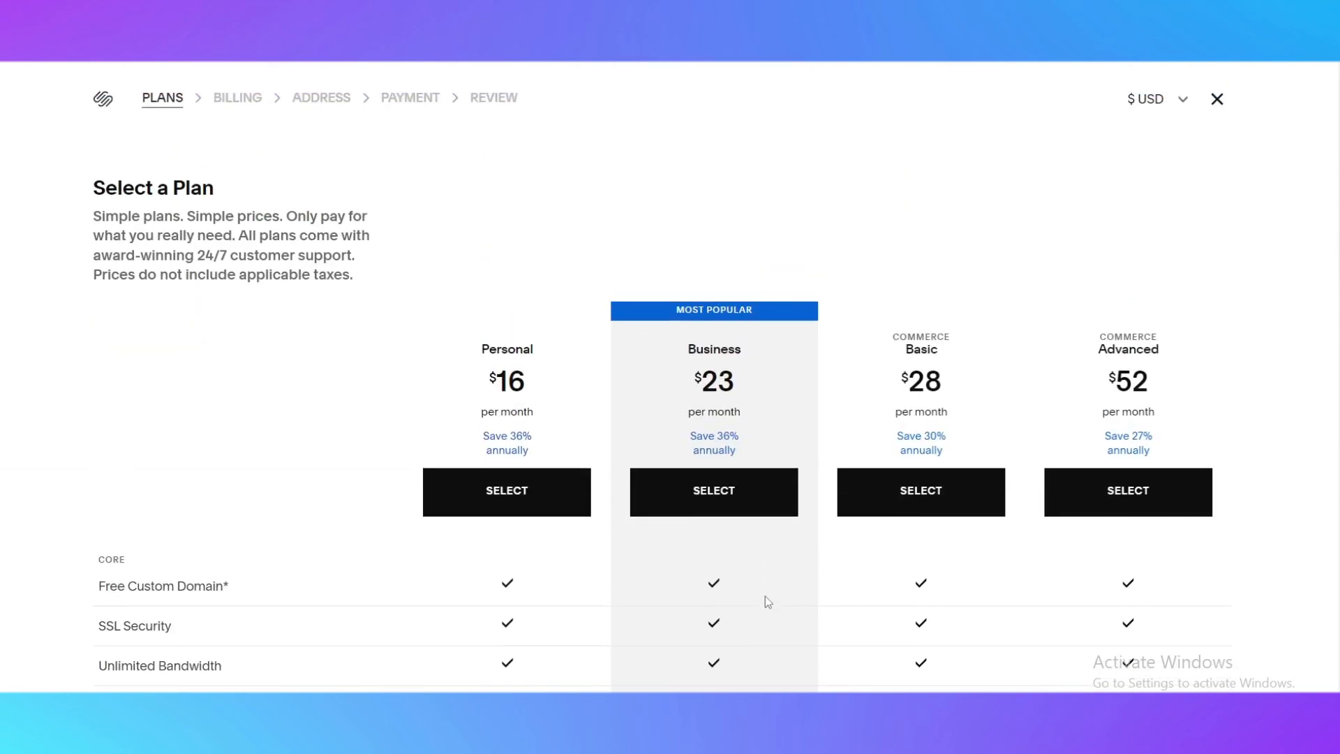